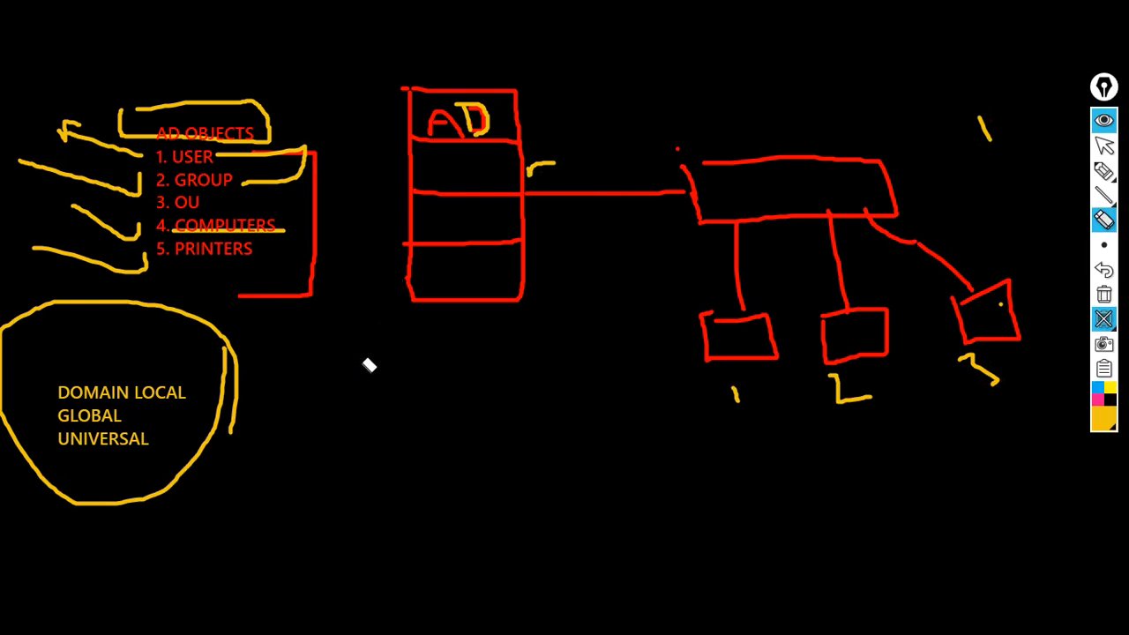
Erase the red AD OBJECTS list, its red bracket and yellow marks, keeping the AD diagram.
{"action": "left_click_drag", "start_coordinate": [118, 339], "coordinate": [80, 67]}
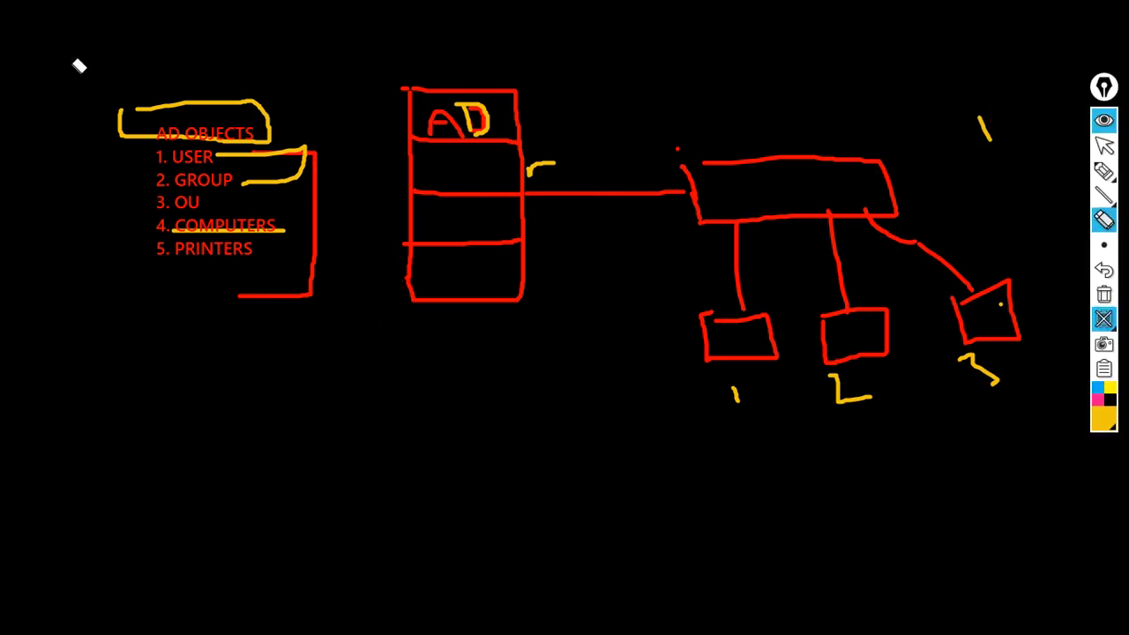
{"action": "left_click_drag", "start_coordinate": [305, 133], "coordinate": [336, 305]}
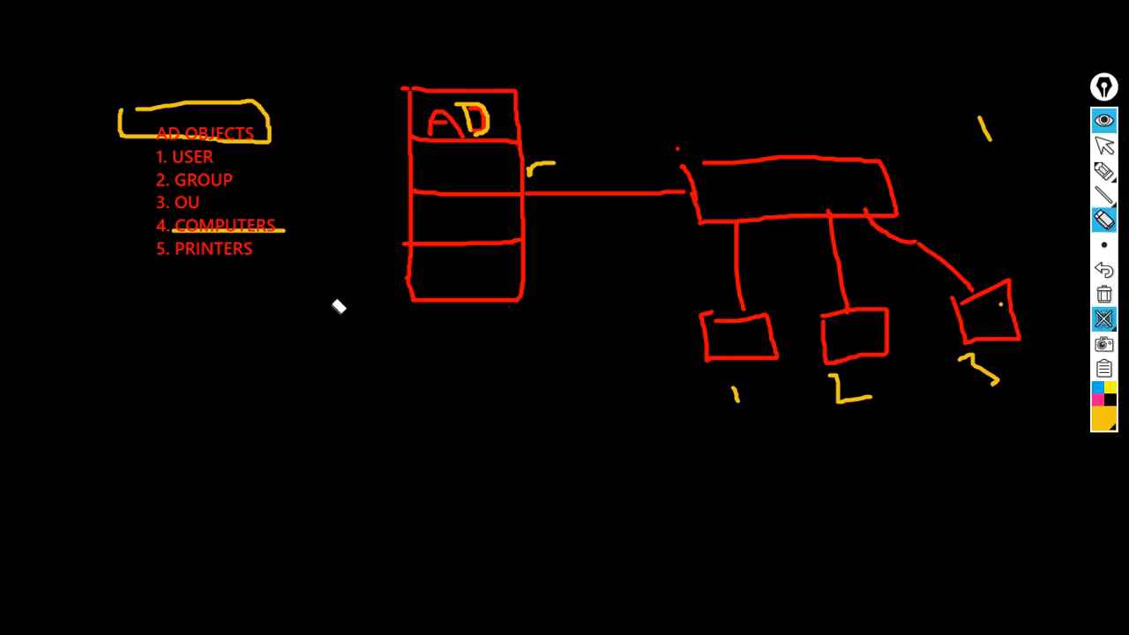
{"action": "left_click_drag", "start_coordinate": [285, 248], "coordinate": [277, 229]}
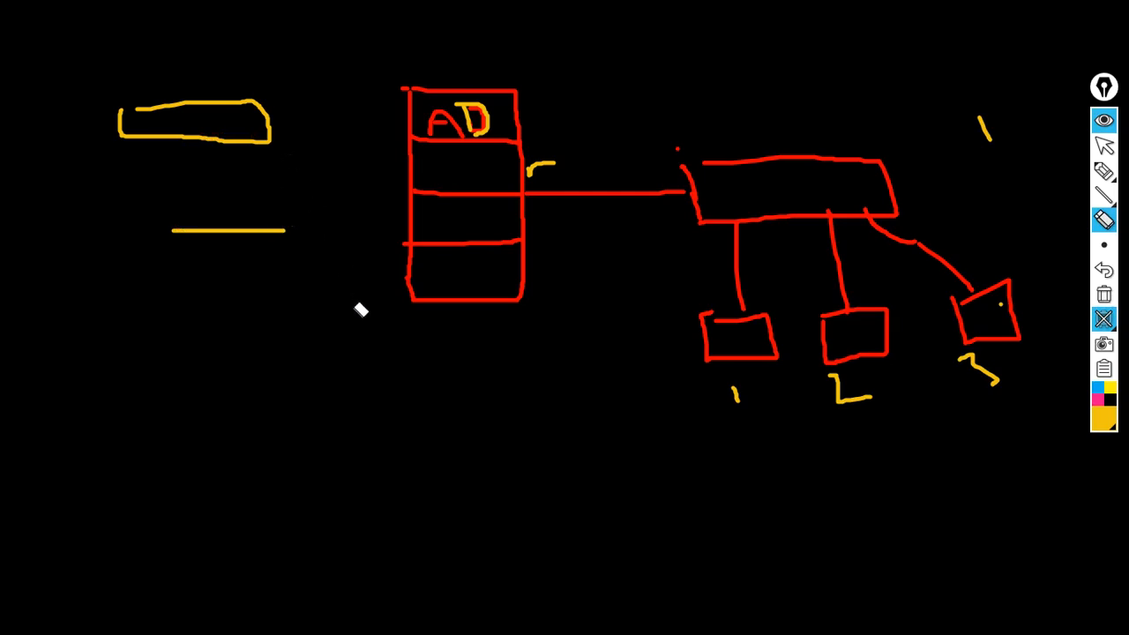
{"action": "mouse_move", "coordinate": [213, 138]}
{"action": "left_mouse_down"}
{"action": "mouse_move", "coordinate": [265, 297]}
{"action": "mouse_move", "coordinate": [345, 88]}
{"action": "left_mouse_up"}
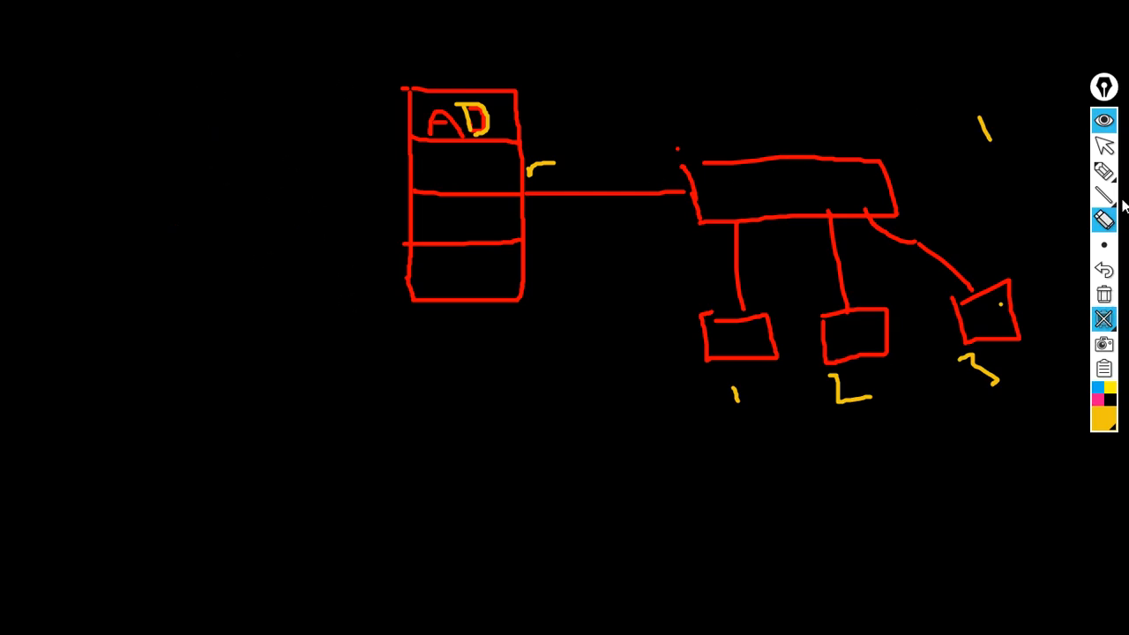
{"action": "left_click", "coordinate": [1032, 173]}
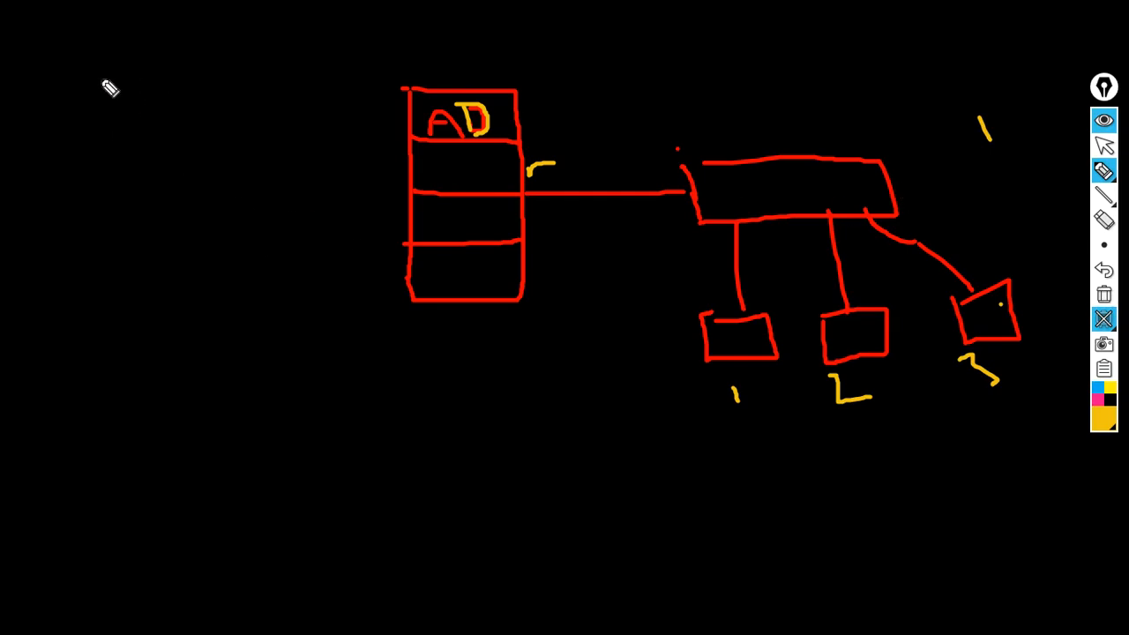
Write 'IOU' in yellow at the upper left, underline it and box it.
{"action": "mouse_move", "coordinate": [107, 80]}
{"action": "left_mouse_down"}
{"action": "mouse_move", "coordinate": [126, 137]}
{"action": "mouse_move", "coordinate": [95, 92]}
{"action": "left_mouse_up"}
{"action": "mouse_move", "coordinate": [171, 56]}
{"action": "left_mouse_down"}
{"action": "mouse_move", "coordinate": [173, 70]}
{"action": "mouse_move", "coordinate": [234, 41]}
{"action": "left_mouse_up"}
{"action": "left_click_drag", "start_coordinate": [53, 186], "coordinate": [270, 99]}
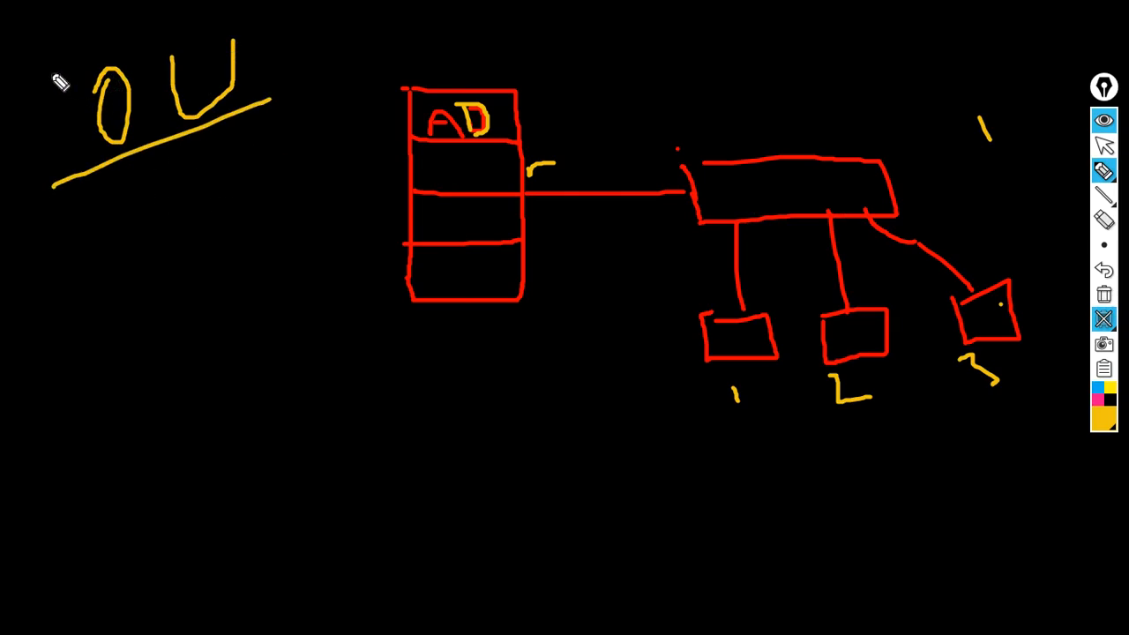
{"action": "left_click_drag", "start_coordinate": [53, 109], "coordinate": [64, 140]}
{"action": "mouse_move", "coordinate": [42, 66]}
{"action": "left_mouse_down"}
{"action": "mouse_move", "coordinate": [260, 8]}
{"action": "mouse_move", "coordinate": [306, 115]}
{"action": "mouse_move", "coordinate": [118, 144]}
{"action": "mouse_move", "coordinate": [63, 174]}
{"action": "mouse_move", "coordinate": [28, 61]}
{"action": "left_mouse_up"}
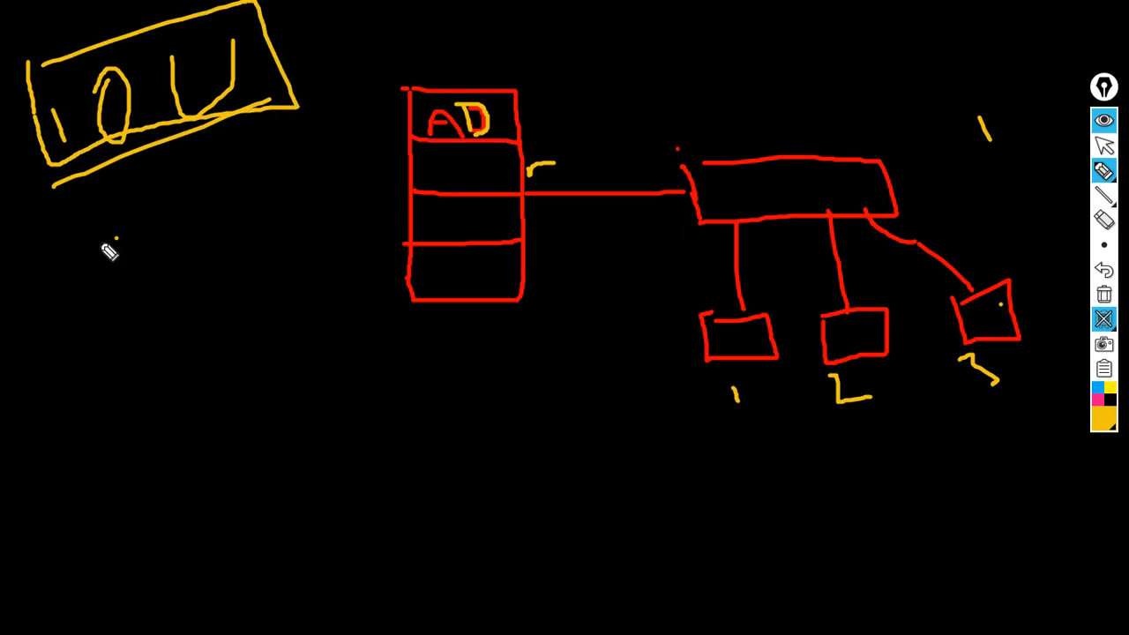
Add a double-headed arrow over an underlined word, re-box IOU, and loop around the AD box.
{"action": "mouse_move", "coordinate": [57, 239]}
{"action": "left_mouse_down"}
{"action": "mouse_move", "coordinate": [239, 216]}
{"action": "mouse_move", "coordinate": [246, 245]}
{"action": "left_mouse_up"}
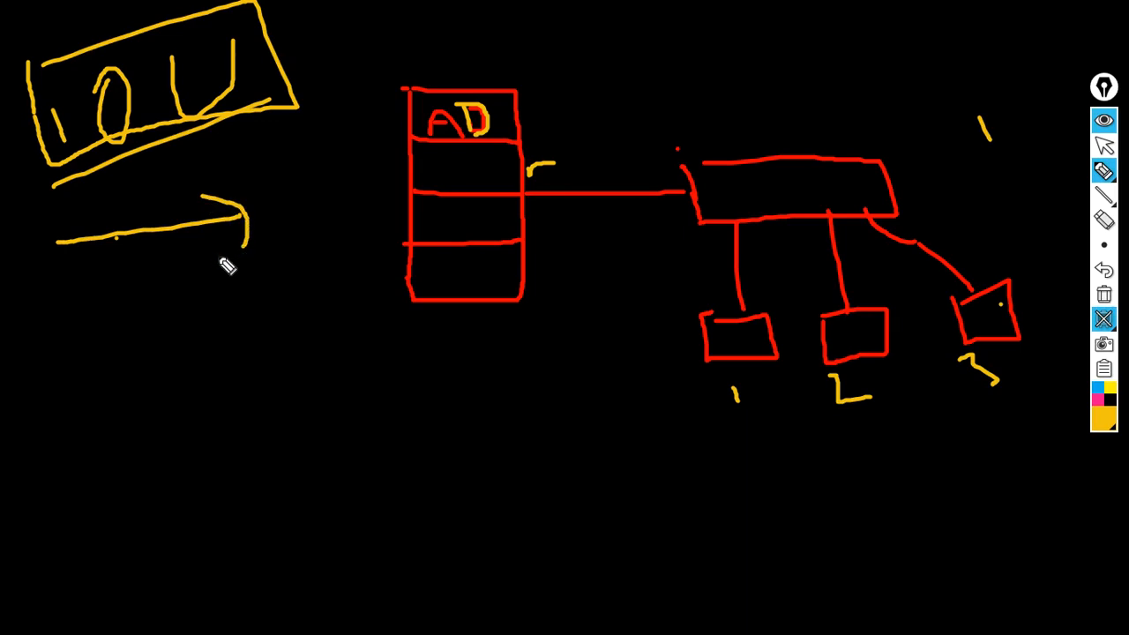
{"action": "left_click_drag", "start_coordinate": [81, 216], "coordinate": [75, 258]}
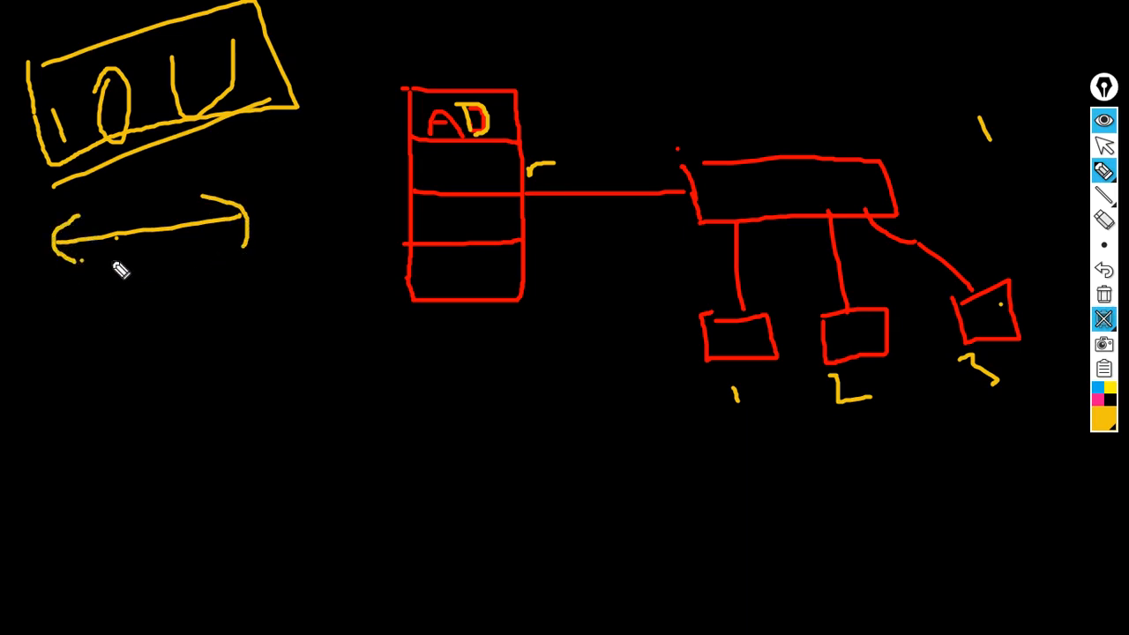
{"action": "left_click", "coordinate": [94, 285]}
{"action": "mouse_move", "coordinate": [92, 280]}
{"action": "left_mouse_down"}
{"action": "mouse_move", "coordinate": [113, 289]}
{"action": "mouse_move", "coordinate": [101, 285]}
{"action": "mouse_move", "coordinate": [152, 266]}
{"action": "mouse_move", "coordinate": [227, 273]}
{"action": "mouse_move", "coordinate": [262, 302]}
{"action": "left_mouse_up"}
{"action": "left_click_drag", "start_coordinate": [103, 327], "coordinate": [293, 306]}
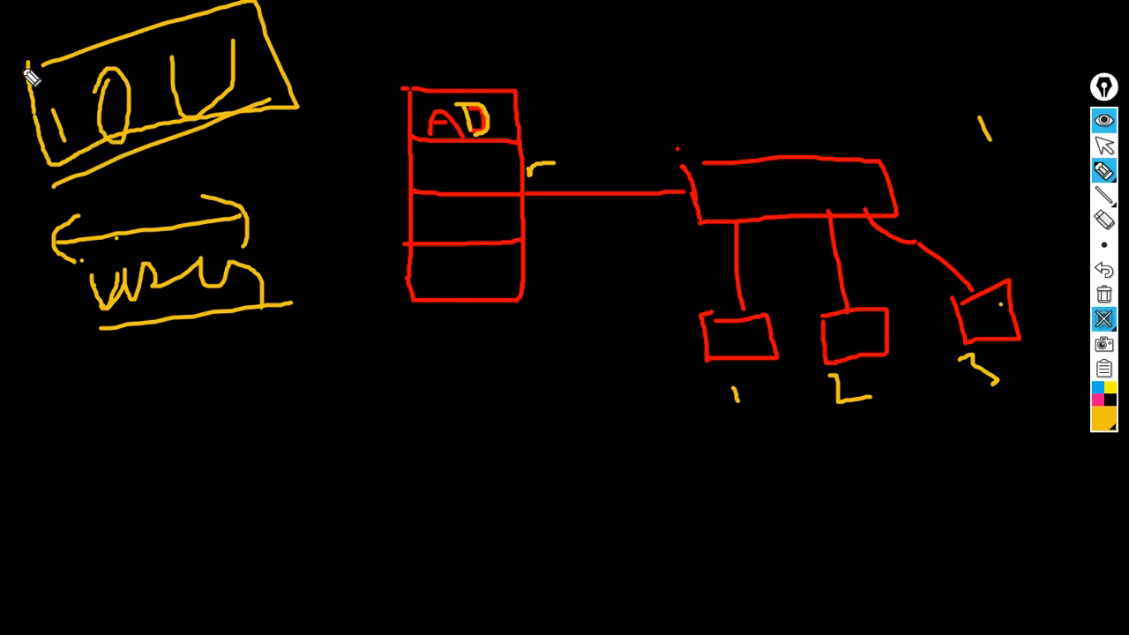
{"action": "mouse_move", "coordinate": [30, 76]}
{"action": "left_mouse_down"}
{"action": "mouse_move", "coordinate": [267, 14]}
{"action": "mouse_move", "coordinate": [305, 126]}
{"action": "mouse_move", "coordinate": [88, 173]}
{"action": "left_mouse_up"}
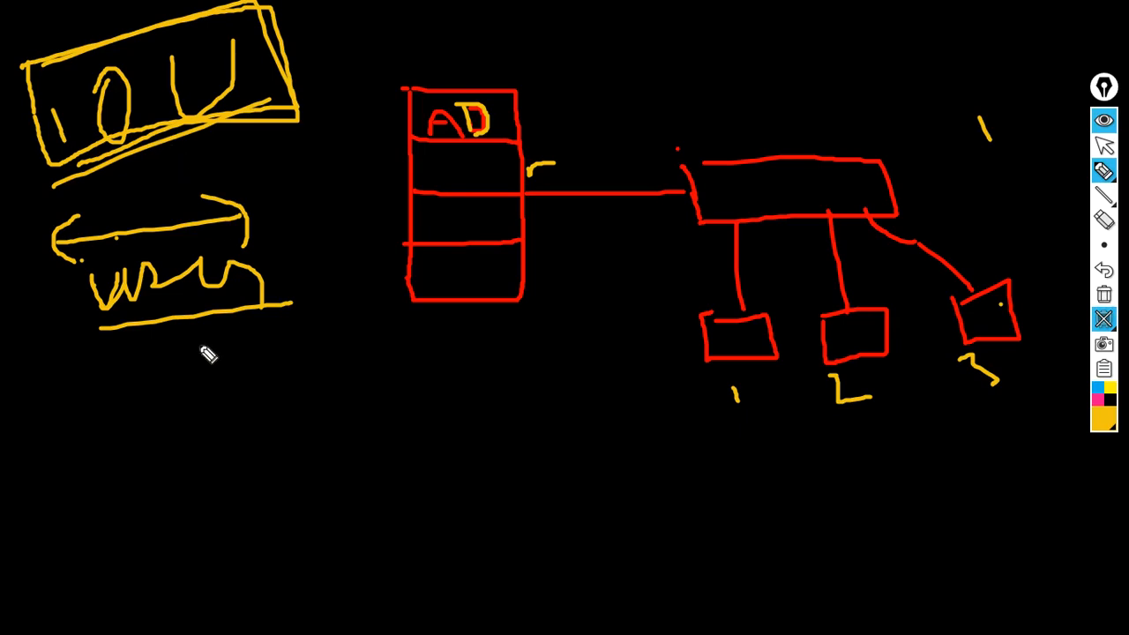
{"action": "mouse_move", "coordinate": [561, 138]}
{"action": "left_mouse_down"}
{"action": "mouse_move", "coordinate": [549, 62]}
{"action": "mouse_move", "coordinate": [433, 74]}
{"action": "mouse_move", "coordinate": [404, 289]}
{"action": "mouse_move", "coordinate": [561, 293]}
{"action": "mouse_move", "coordinate": [553, 85]}
{"action": "left_mouse_up"}
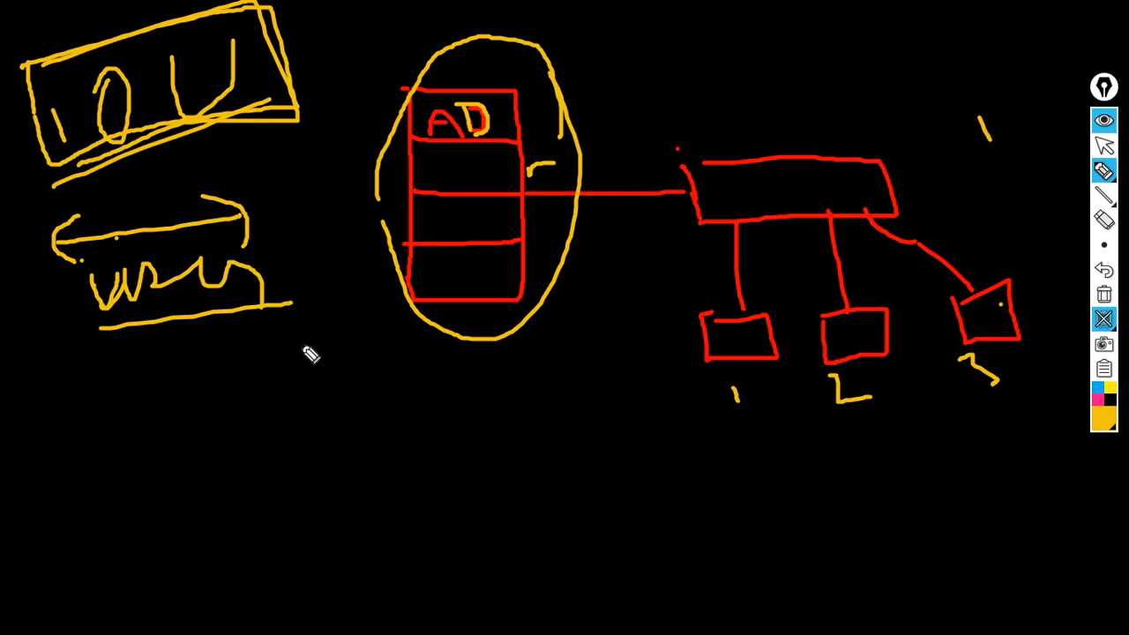
Write 'Sub' below the left-side drawings and underline it.
{"action": "left_click_drag", "start_coordinate": [128, 370], "coordinate": [93, 423]}
{"action": "mouse_move", "coordinate": [151, 397]}
{"action": "left_mouse_down"}
{"action": "mouse_move", "coordinate": [171, 429]}
{"action": "mouse_move", "coordinate": [196, 334]}
{"action": "left_mouse_up"}
{"action": "left_click_drag", "start_coordinate": [229, 407], "coordinate": [245, 407]}
{"action": "left_click_drag", "start_coordinate": [58, 441], "coordinate": [383, 384]}
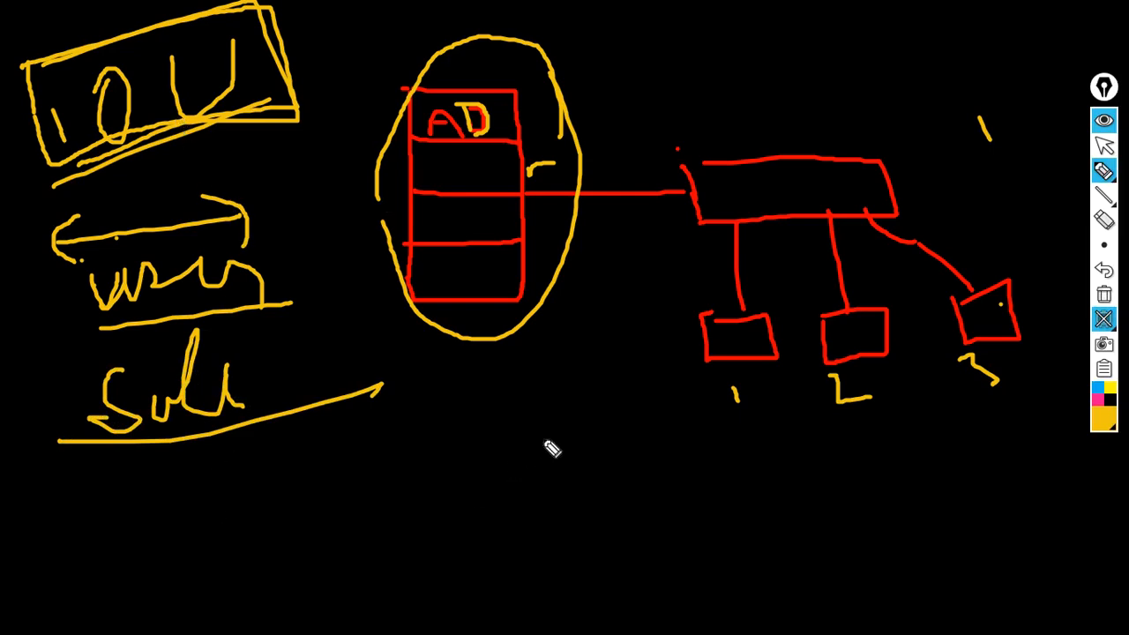
Write 'IT' below the AD diagram, circle 'Sub', then clear the whole board.
{"action": "left_click_drag", "start_coordinate": [548, 424], "coordinate": [572, 480]}
{"action": "left_click_drag", "start_coordinate": [605, 437], "coordinate": [598, 465]}
{"action": "left_click_drag", "start_coordinate": [561, 427], "coordinate": [637, 404]}
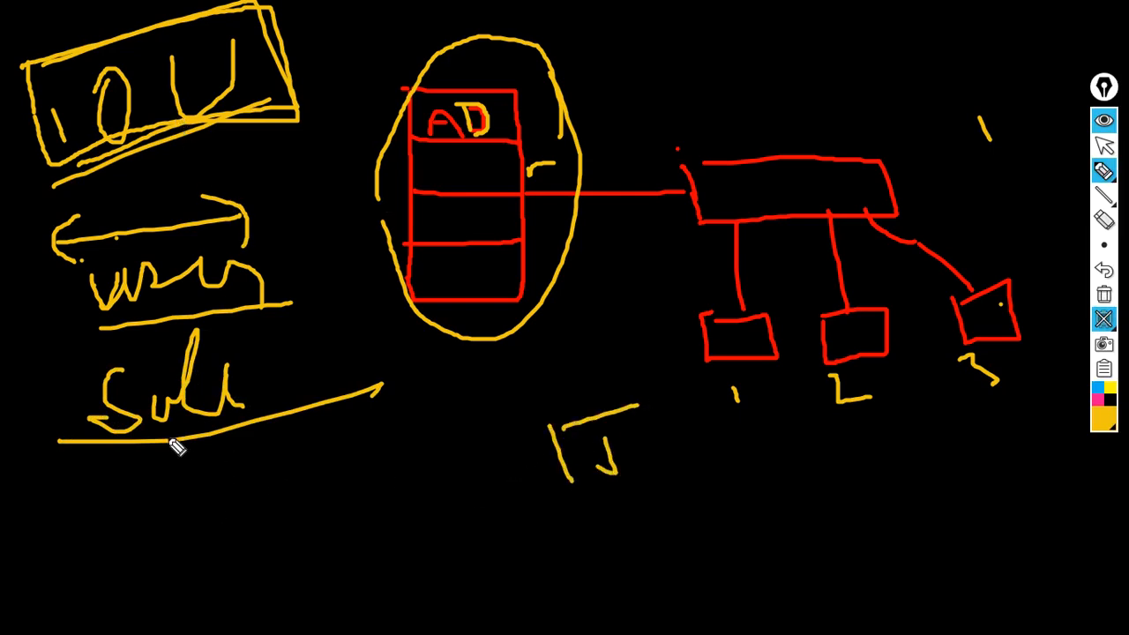
{"action": "left_click_drag", "start_coordinate": [129, 484], "coordinate": [139, 516]}
{"action": "mouse_move", "coordinate": [188, 472]}
{"action": "left_mouse_down"}
{"action": "mouse_move", "coordinate": [186, 512]}
{"action": "mouse_move", "coordinate": [211, 468]}
{"action": "left_mouse_up"}
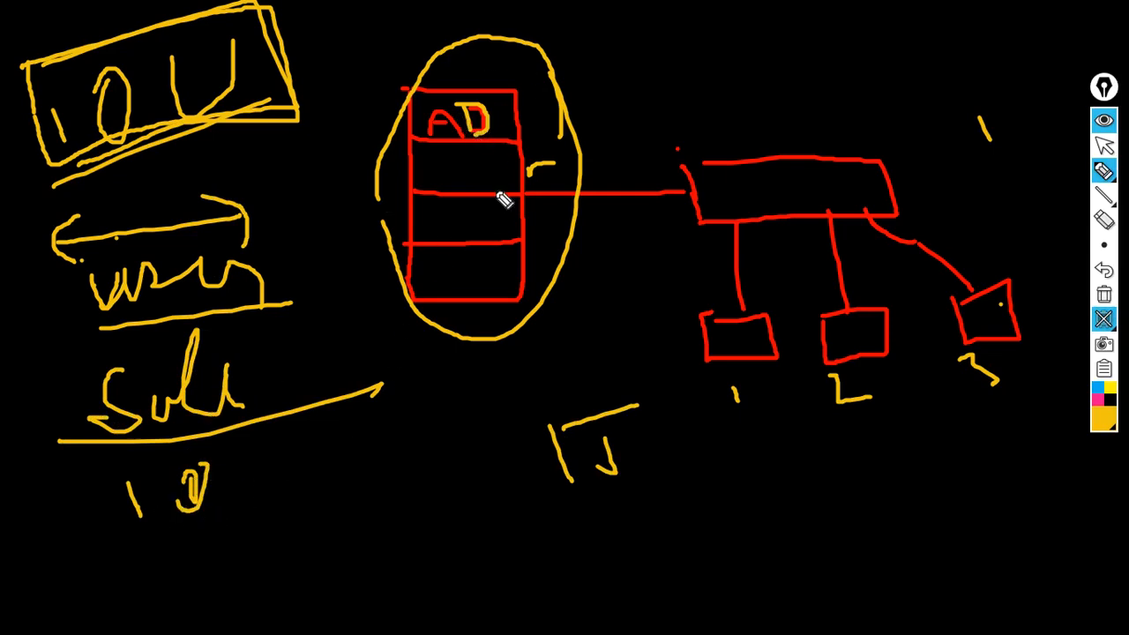
{"action": "mouse_move", "coordinate": [272, 347]}
{"action": "left_mouse_down"}
{"action": "mouse_move", "coordinate": [76, 335]}
{"action": "mouse_move", "coordinate": [433, 379]}
{"action": "mouse_move", "coordinate": [205, 322]}
{"action": "left_mouse_up"}
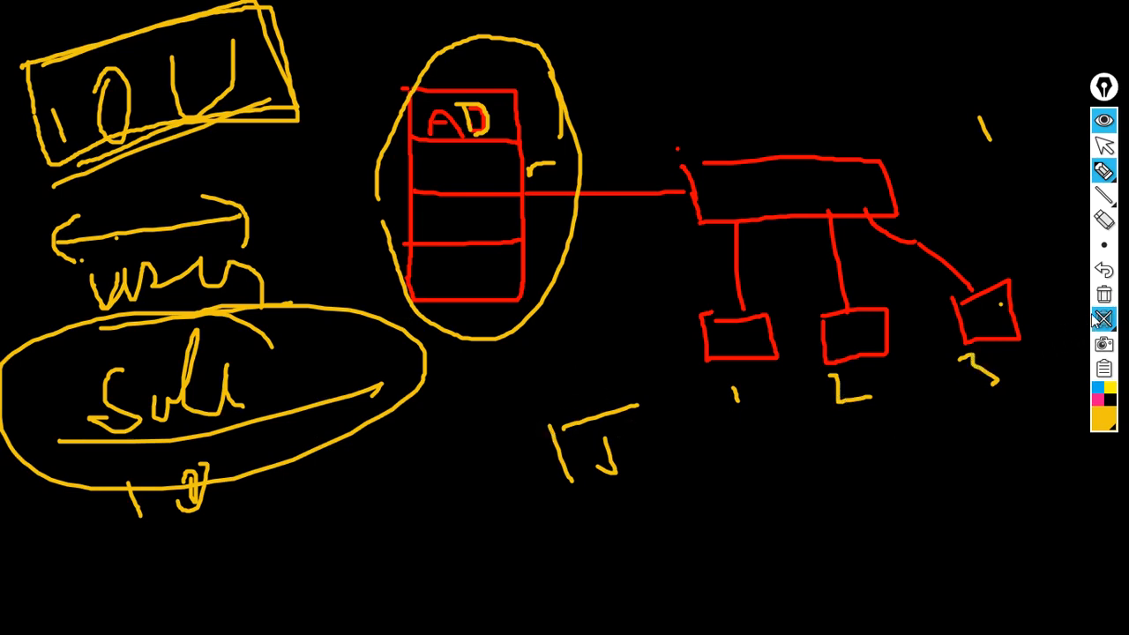
{"action": "left_click", "coordinate": [1063, 325]}
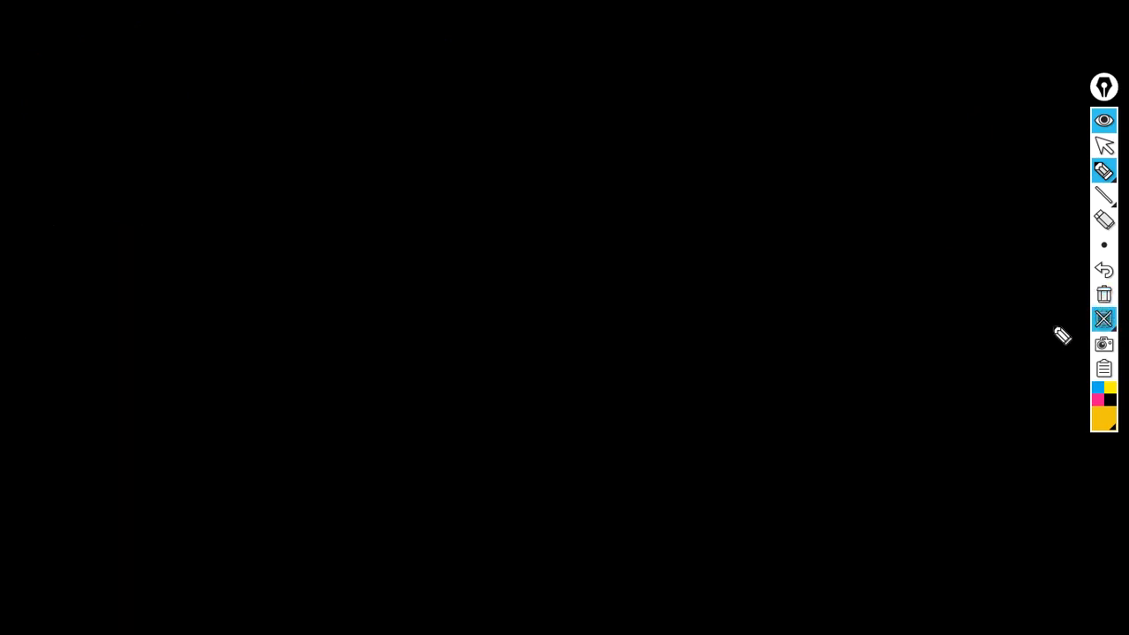
Turn off the EpicPen board and bring up the server1 virtual machine.
{"action": "left_click", "coordinate": [1103, 323]}
{"action": "left_click", "coordinate": [1104, 145]}
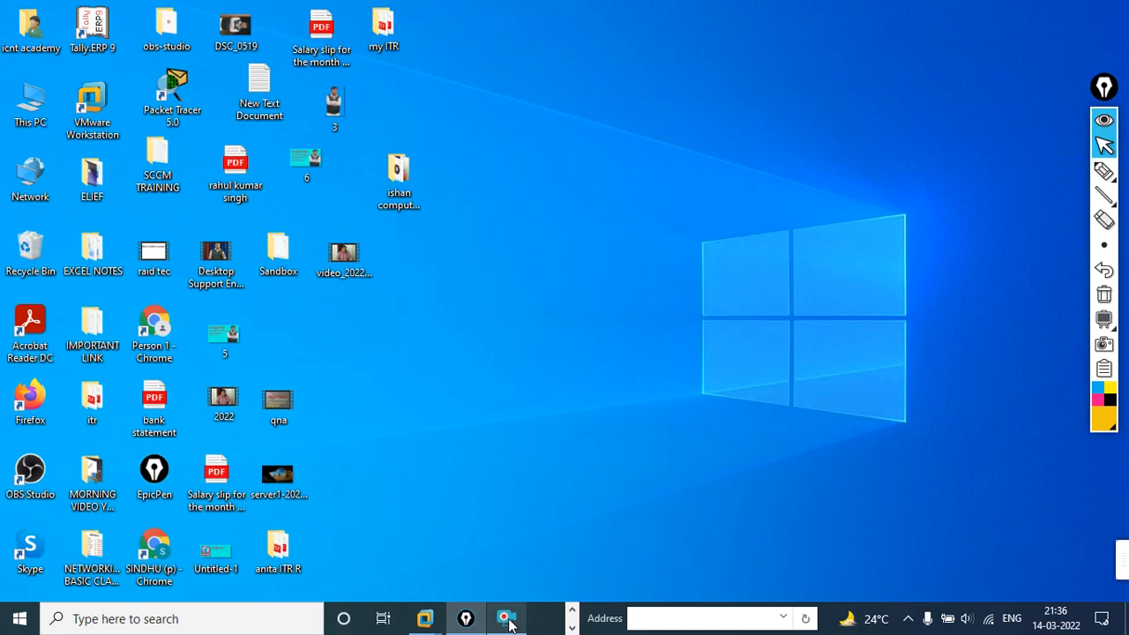
{"action": "mouse_move", "coordinate": [425, 618]}
{"action": "left_click", "coordinate": [516, 504]}
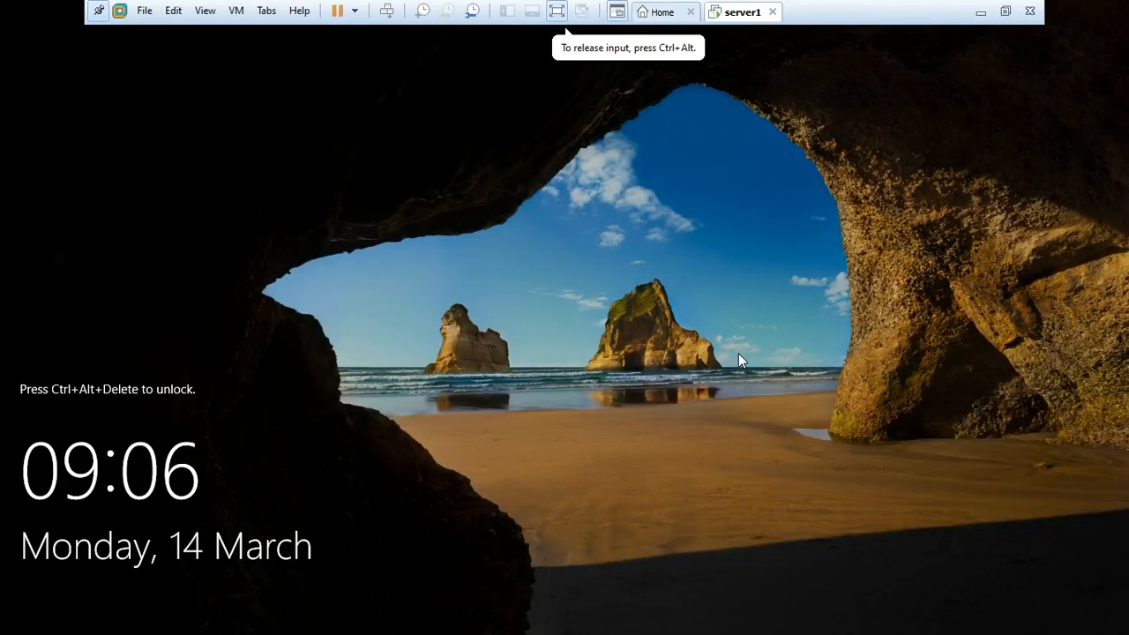
Sign in to server1 as domain Administrator using Ctrl+Alt+Insert and the account password.
{"action": "key", "text": "ctrl+alt+Insert"}
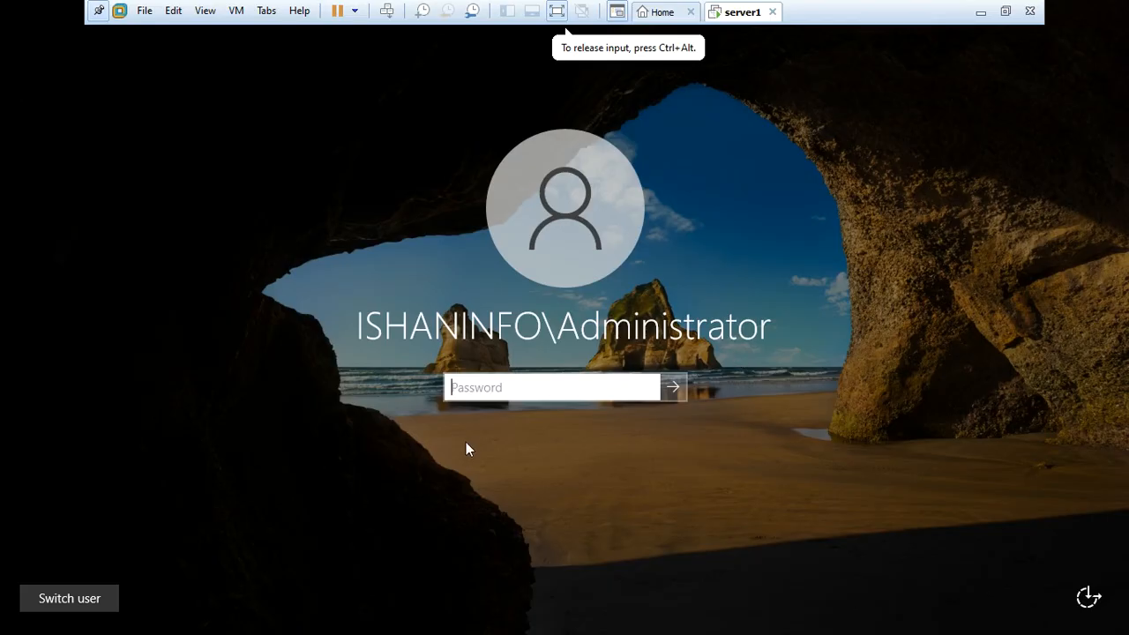
{"action": "type", "text": "P"}
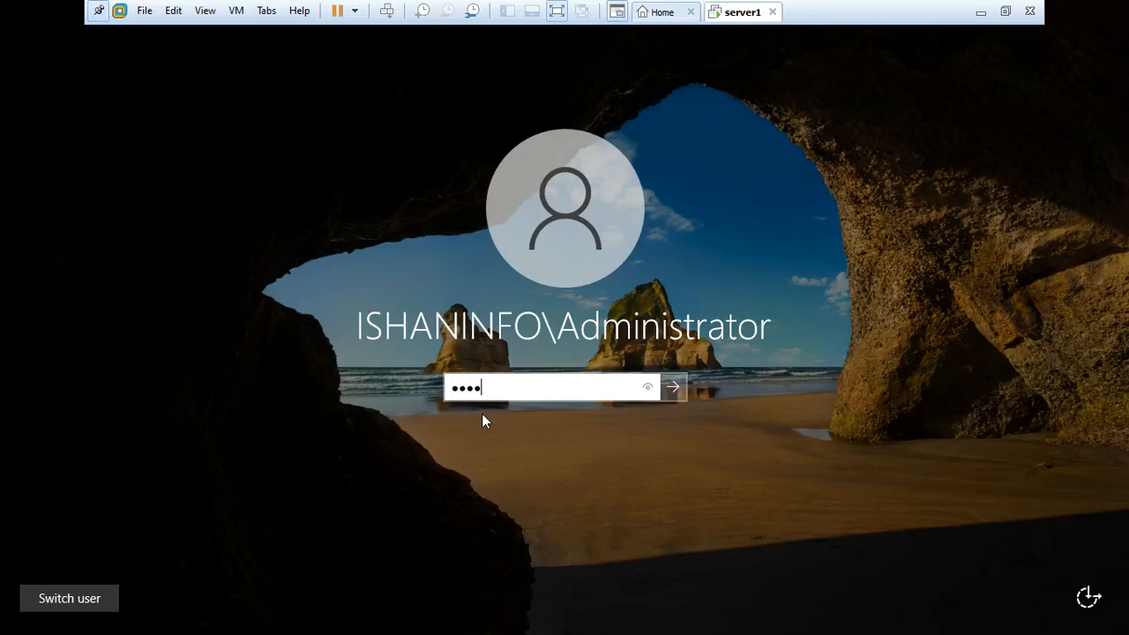
{"action": "key", "text": "BackSpace"}
{"action": "key", "text": "BackSpace"}
{"action": "type", "text": "P"}
{"action": "key", "text": "BackSpace"}
{"action": "type", "text": "P"}
{"action": "key", "text": "Return"}
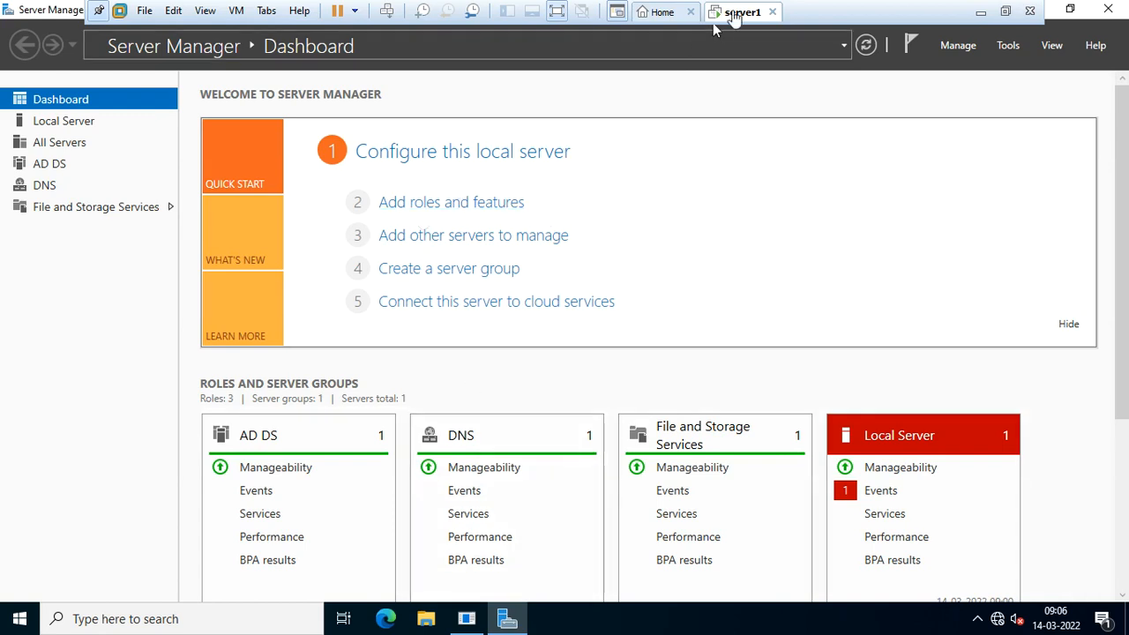
Run dsa.msc from the Run box to launch Active Directory Users and Computers.
{"action": "left_click", "coordinate": [1008, 45]}
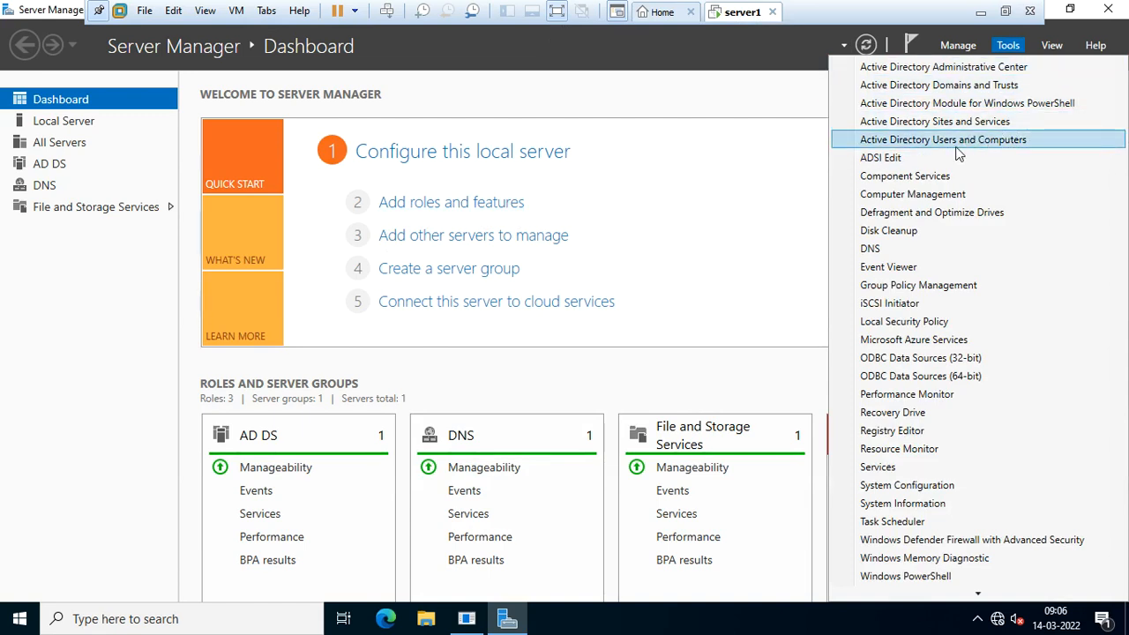
{"action": "left_click", "coordinate": [716, 254]}
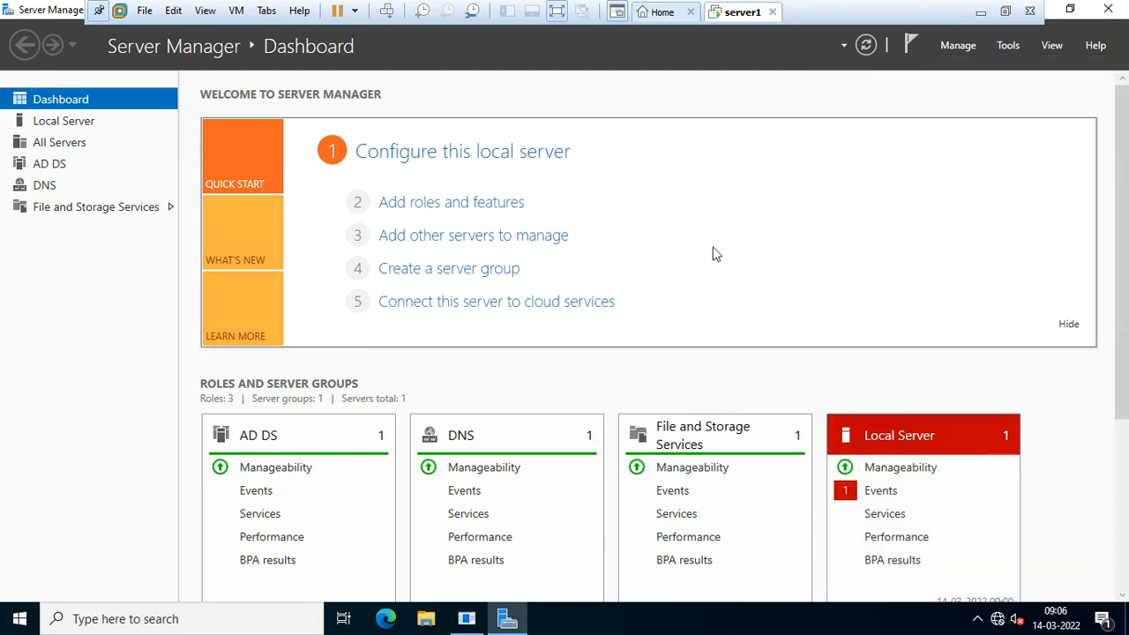
{"action": "key", "text": "super+r"}
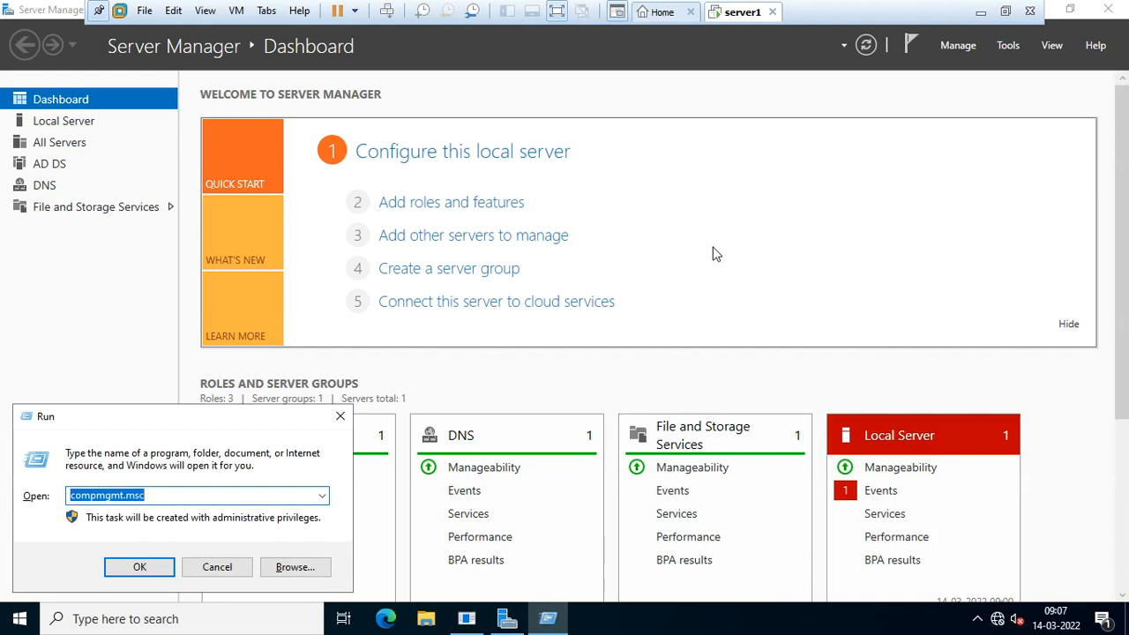
{"action": "type", "text": "d"}
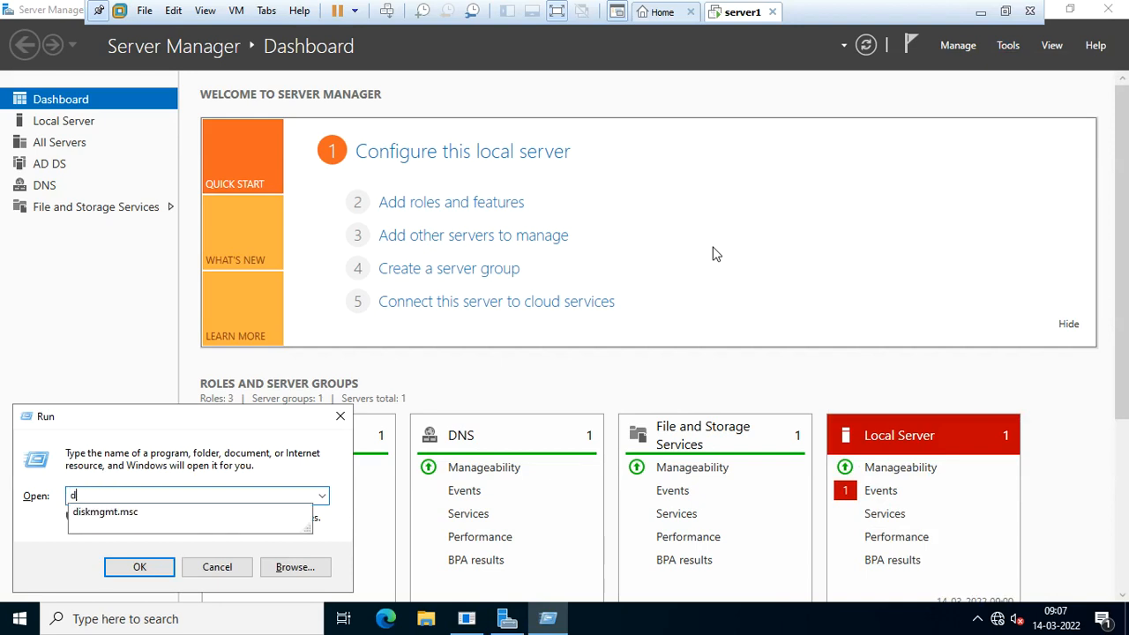
{"action": "type", "text": "sa.msc"}
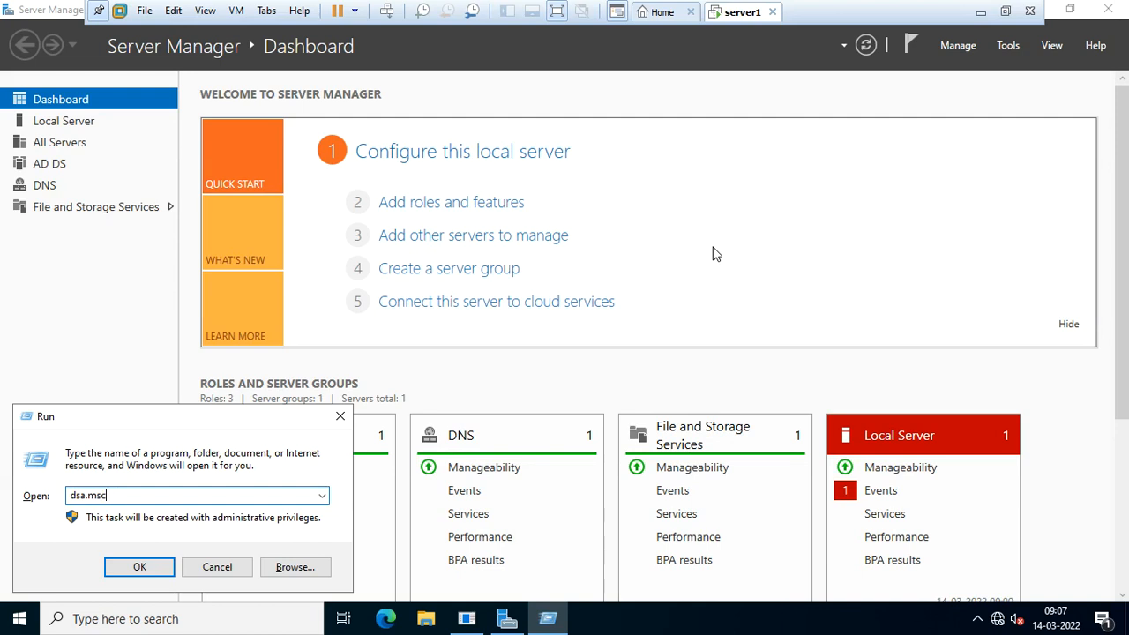
{"action": "key", "text": "Return"}
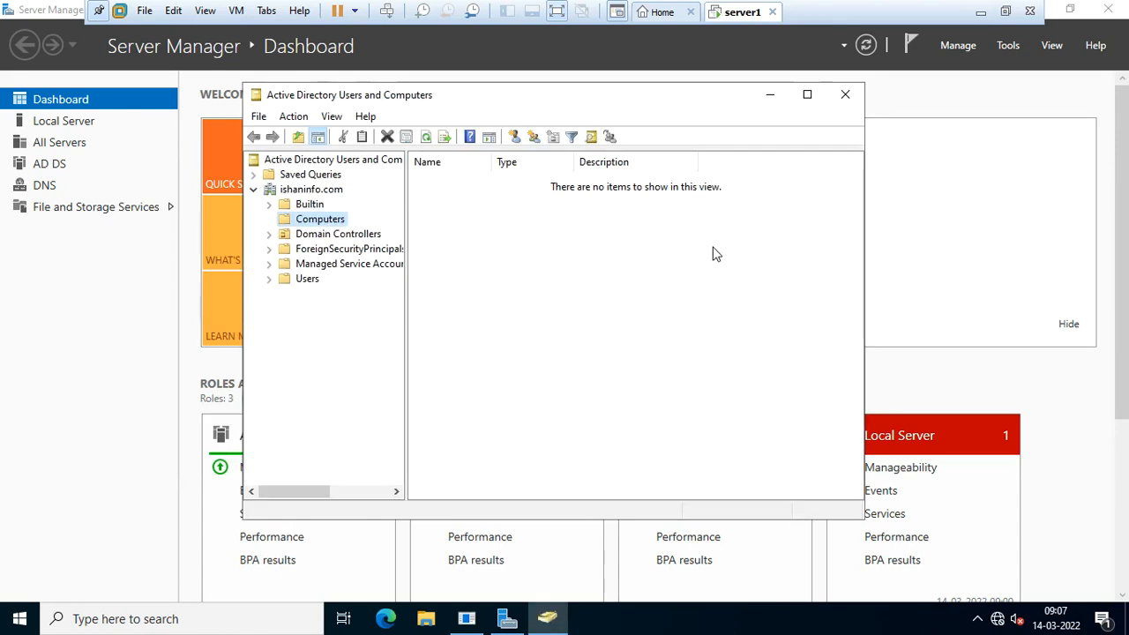
Maximize the console, browse Computers and Domain Controllers (SERVER1), then open the Users container.
{"action": "double_click", "coordinate": [585, 105]}
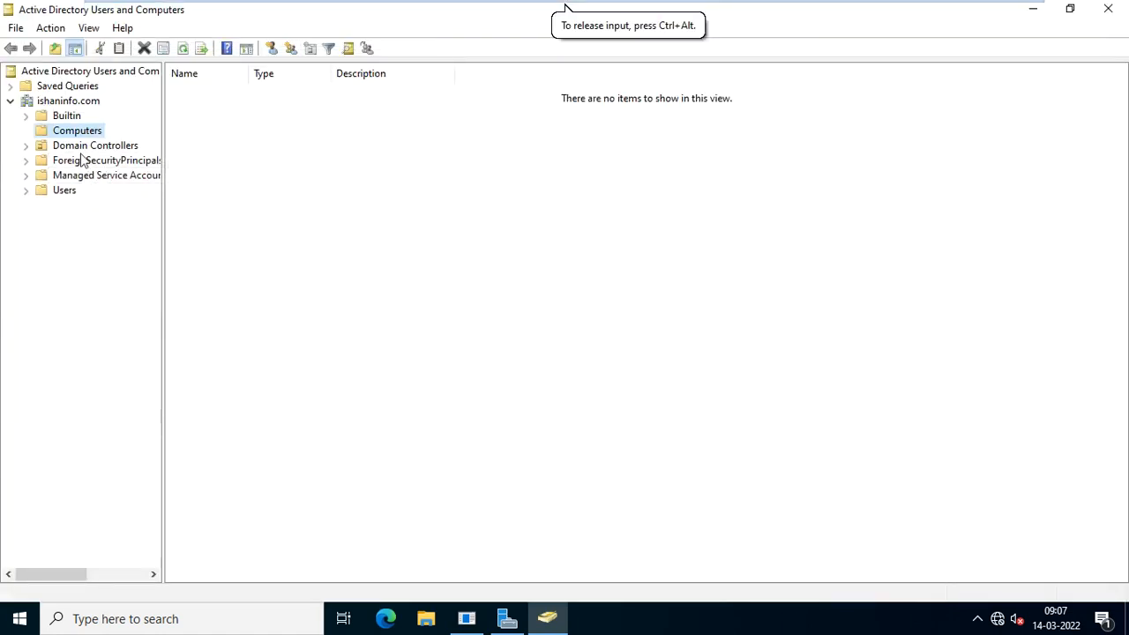
{"action": "left_click", "coordinate": [68, 102]}
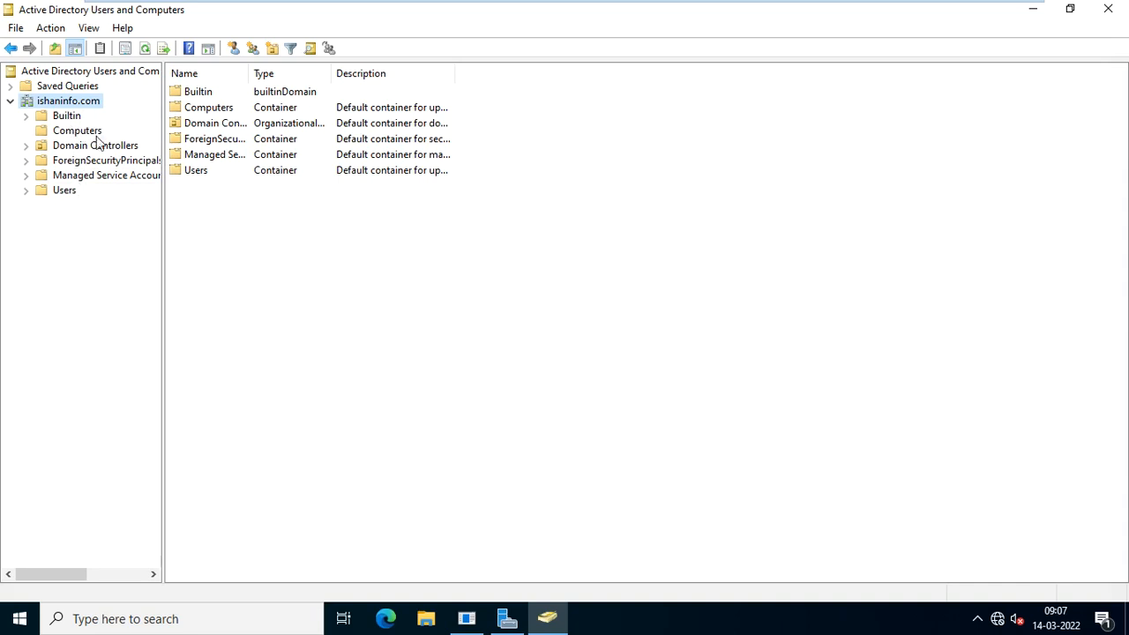
{"action": "left_click", "coordinate": [92, 134]}
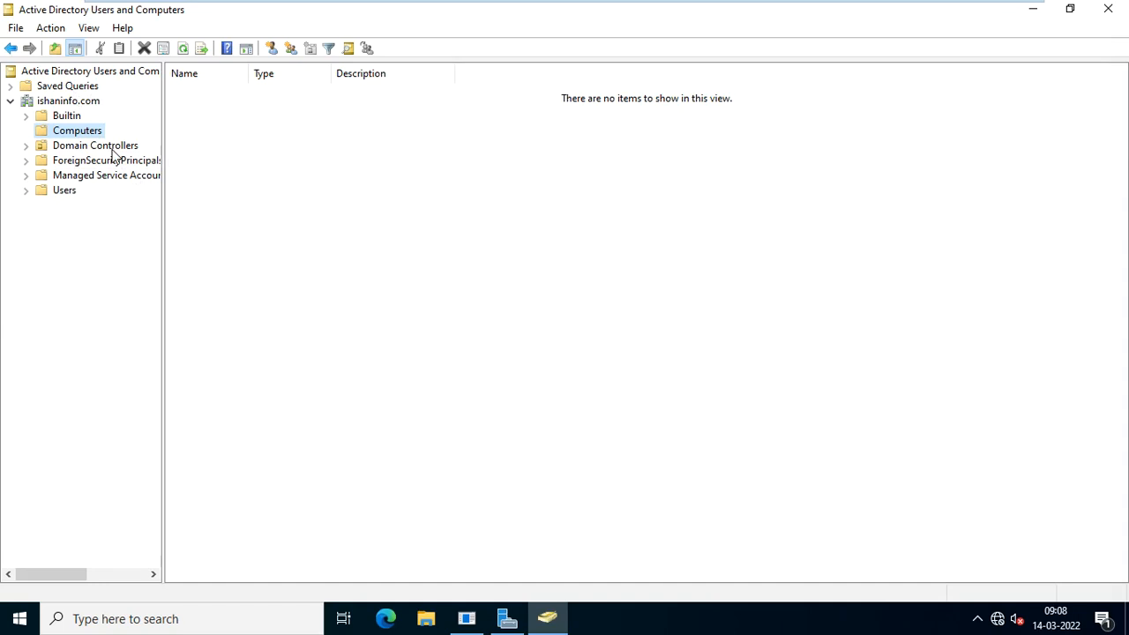
{"action": "left_click", "coordinate": [145, 145]}
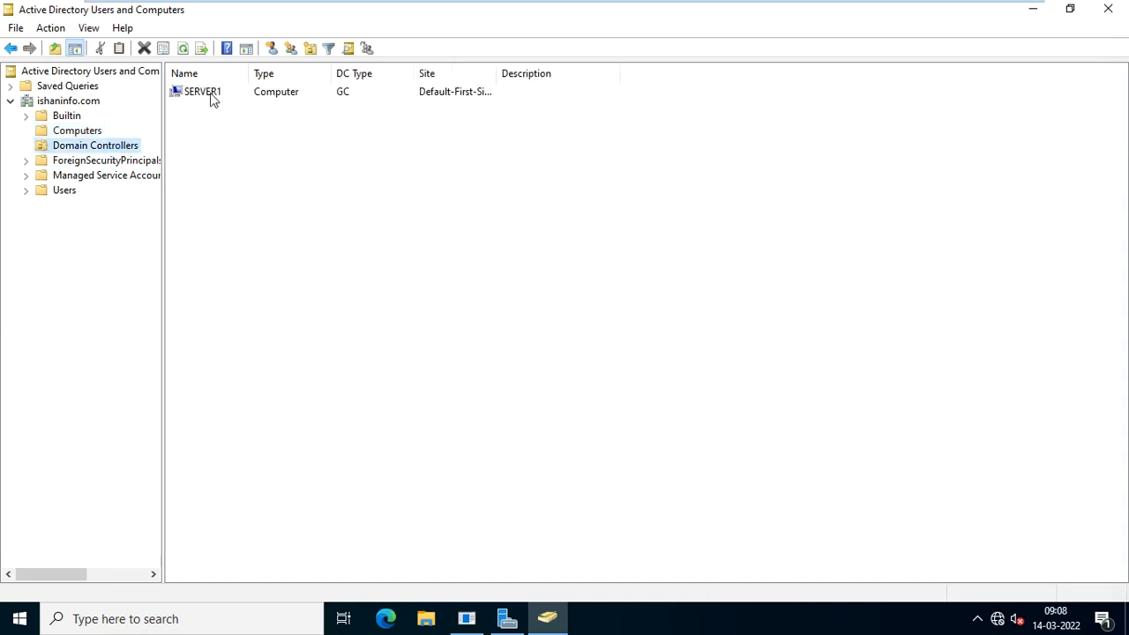
{"action": "left_click", "coordinate": [212, 97]}
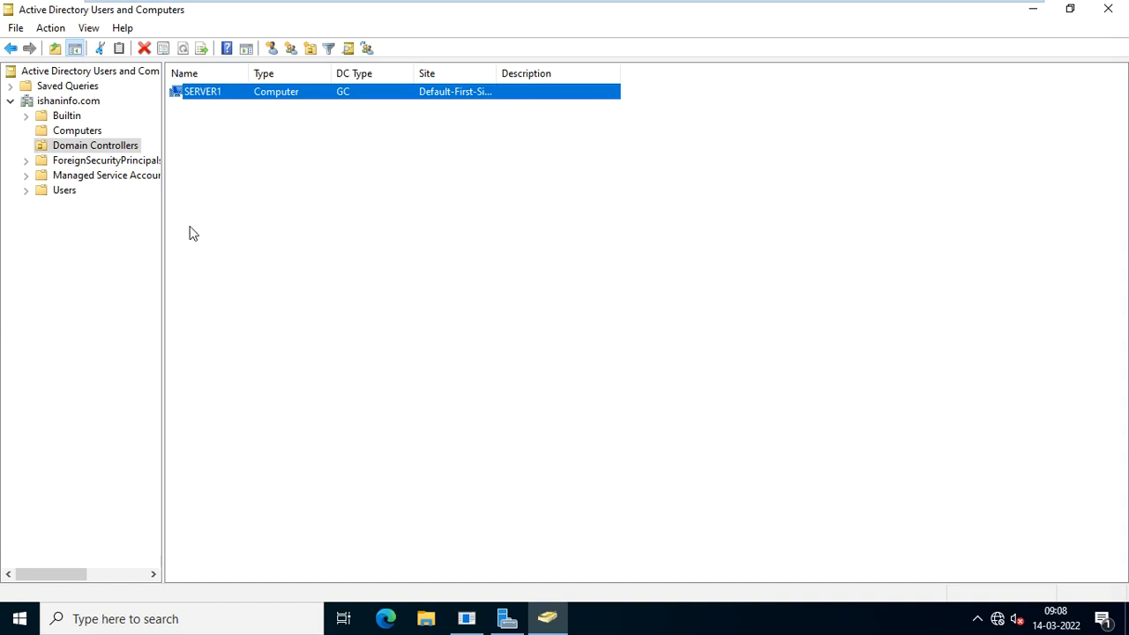
{"action": "left_click", "coordinate": [69, 195]}
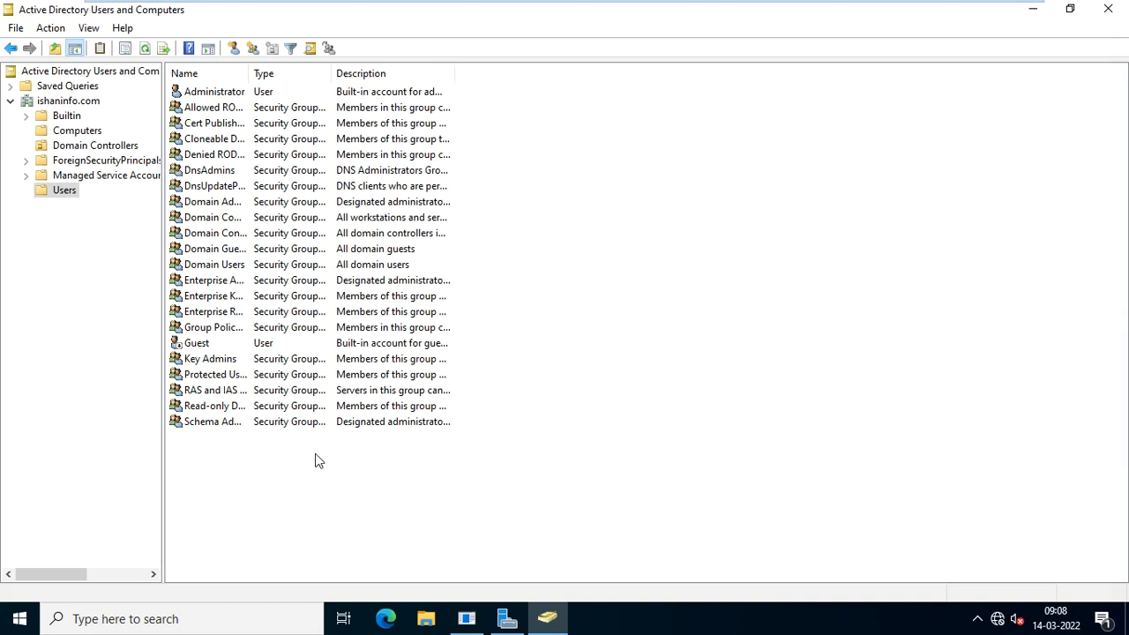
Start a new user in Users with first name and logon name 'anni', then continue.
{"action": "right_click", "coordinate": [259, 463]}
{"action": "mouse_move", "coordinate": [343, 279]}
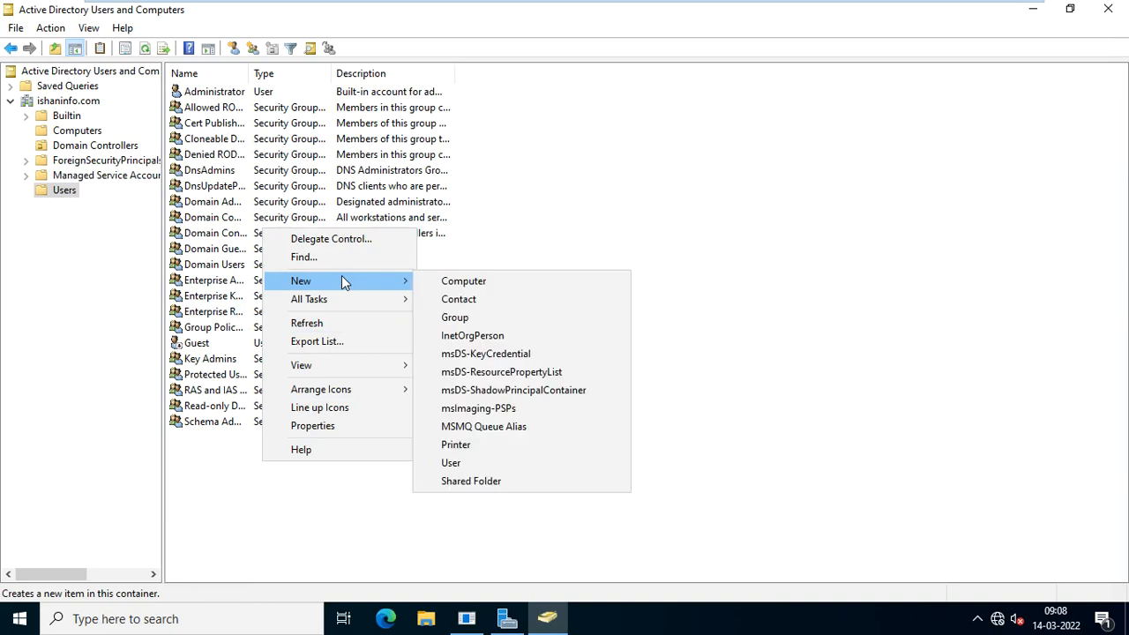
{"action": "left_click", "coordinate": [503, 467]}
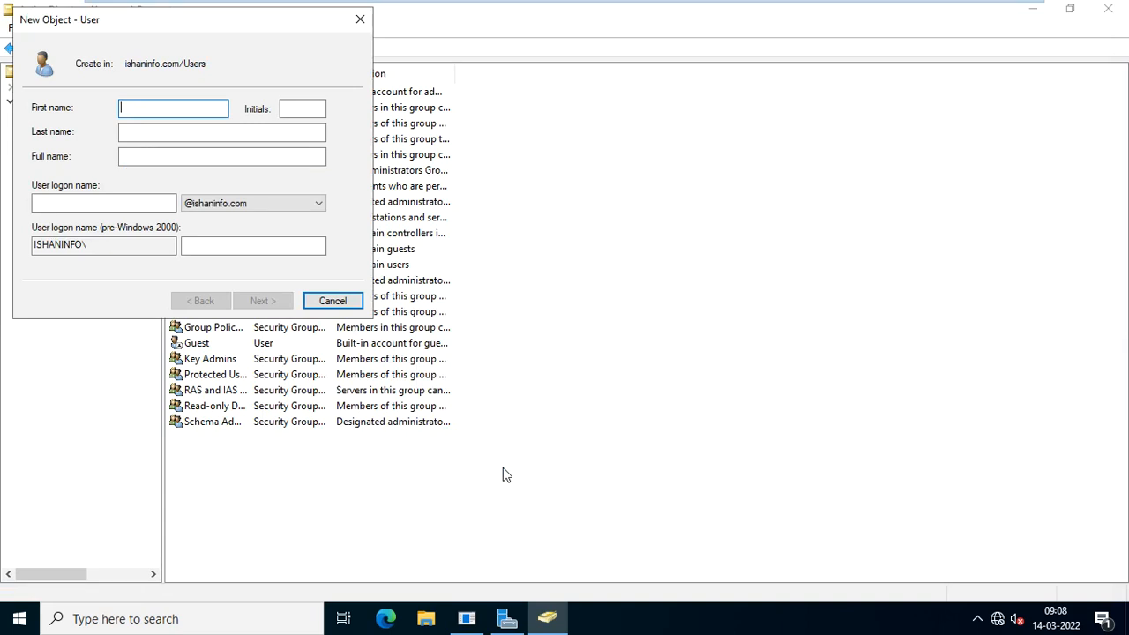
{"action": "type", "text": "anni"}
{"action": "key", "text": "Tab"}
{"action": "key", "text": "Tab"}
{"action": "key", "text": "Tab"}
{"action": "key", "text": "Tab"}
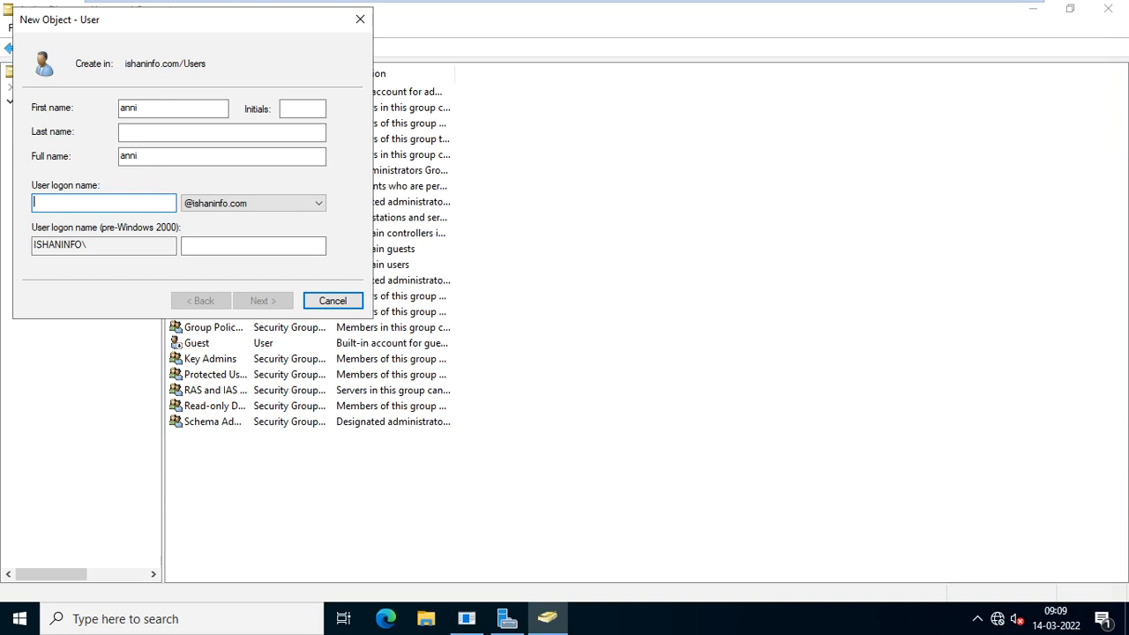
{"action": "type", "text": "anni"}
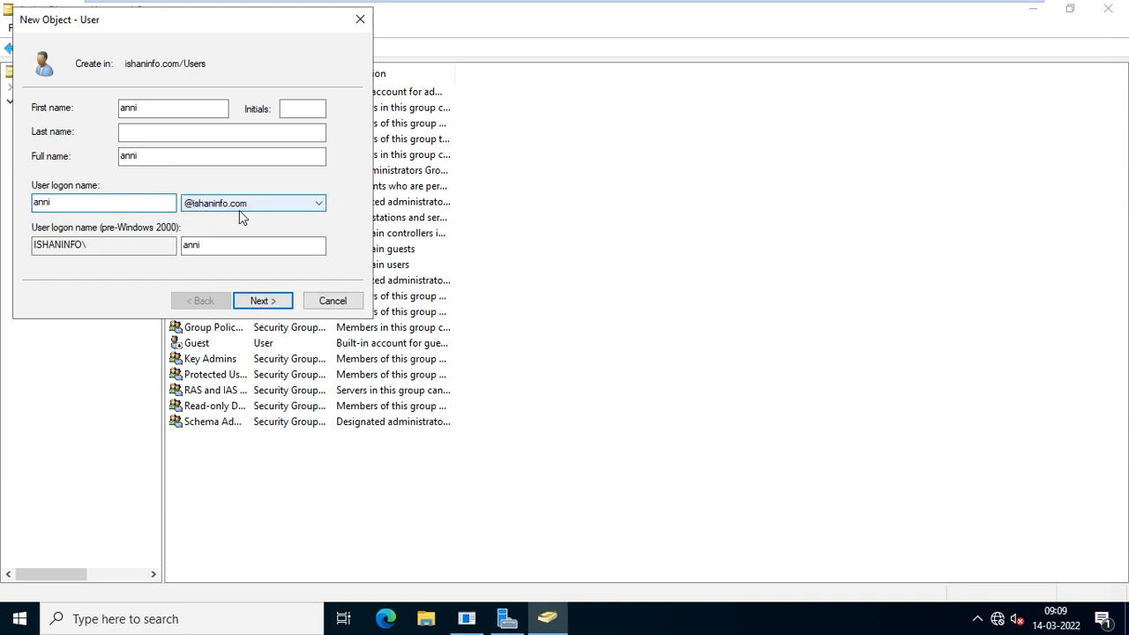
{"action": "left_click", "coordinate": [262, 302]}
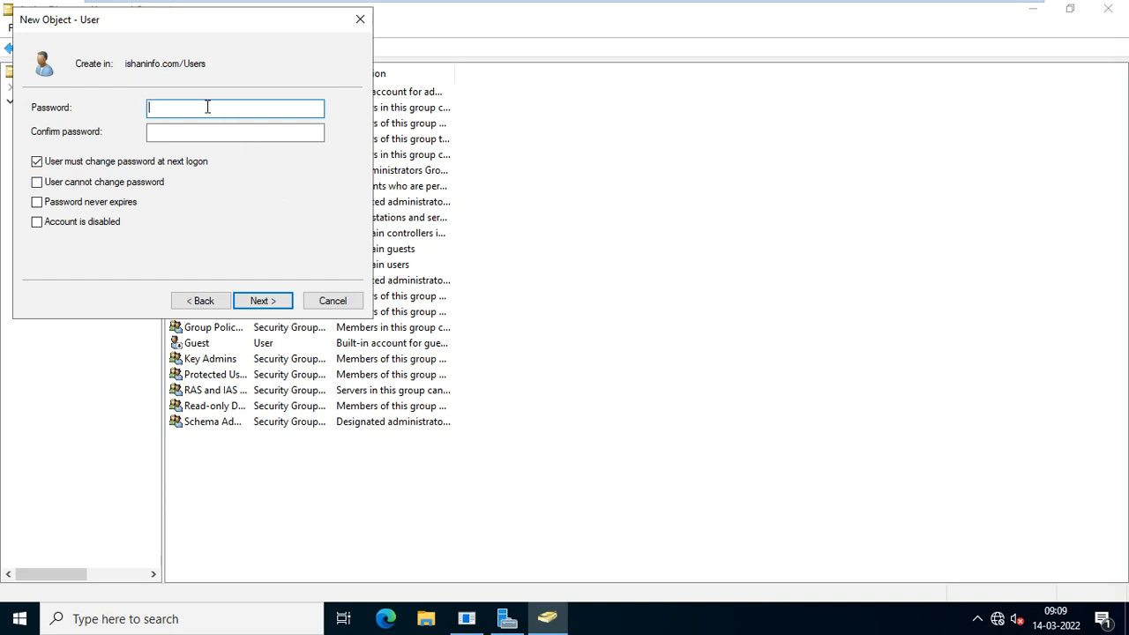
Leave only 'User must change password at next logon' checked among the password options.
{"action": "left_click", "coordinate": [99, 167]}
{"action": "left_click", "coordinate": [36, 183]}
{"action": "left_click", "coordinate": [36, 202]}
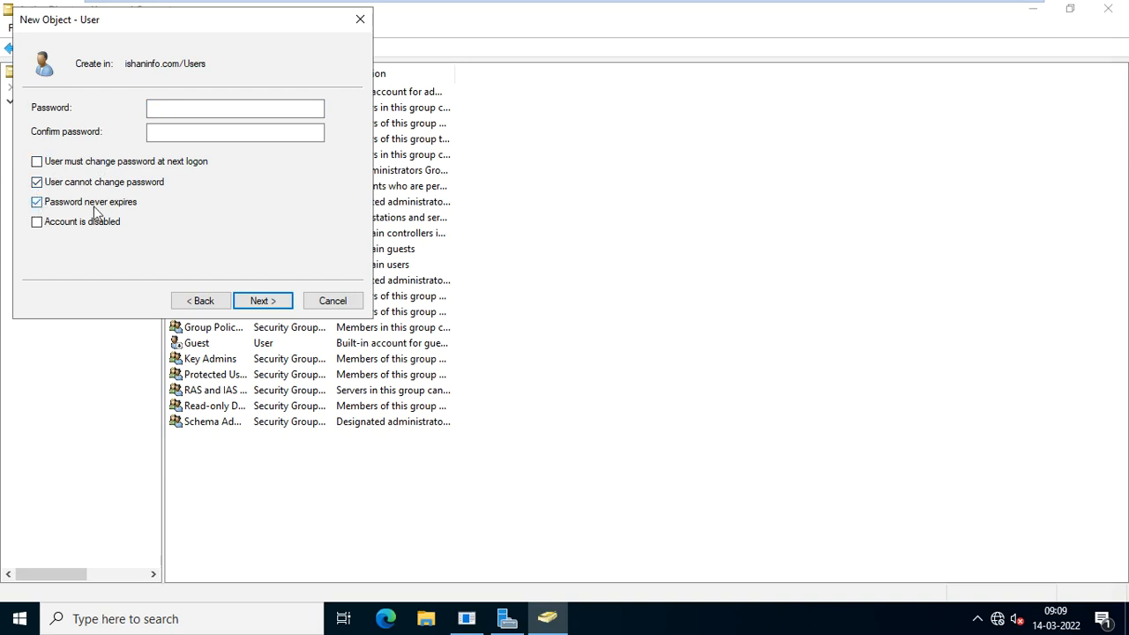
{"action": "left_click", "coordinate": [38, 163]}
{"action": "left_click", "coordinate": [38, 189]}
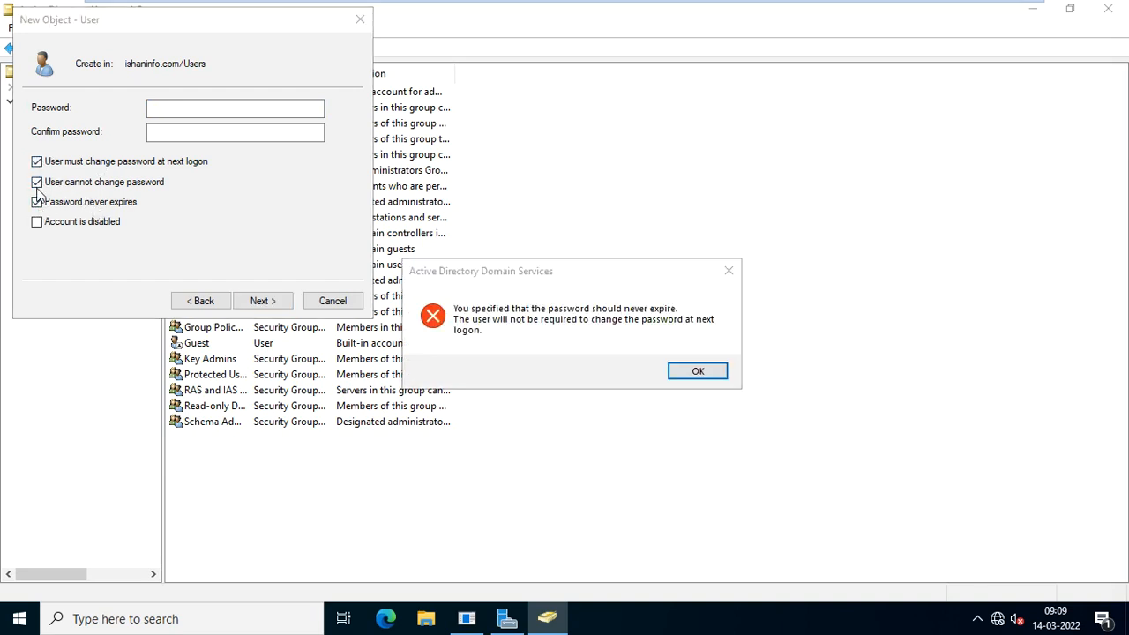
{"action": "left_click", "coordinate": [699, 373]}
{"action": "left_click", "coordinate": [36, 202]}
{"action": "left_click", "coordinate": [36, 182]}
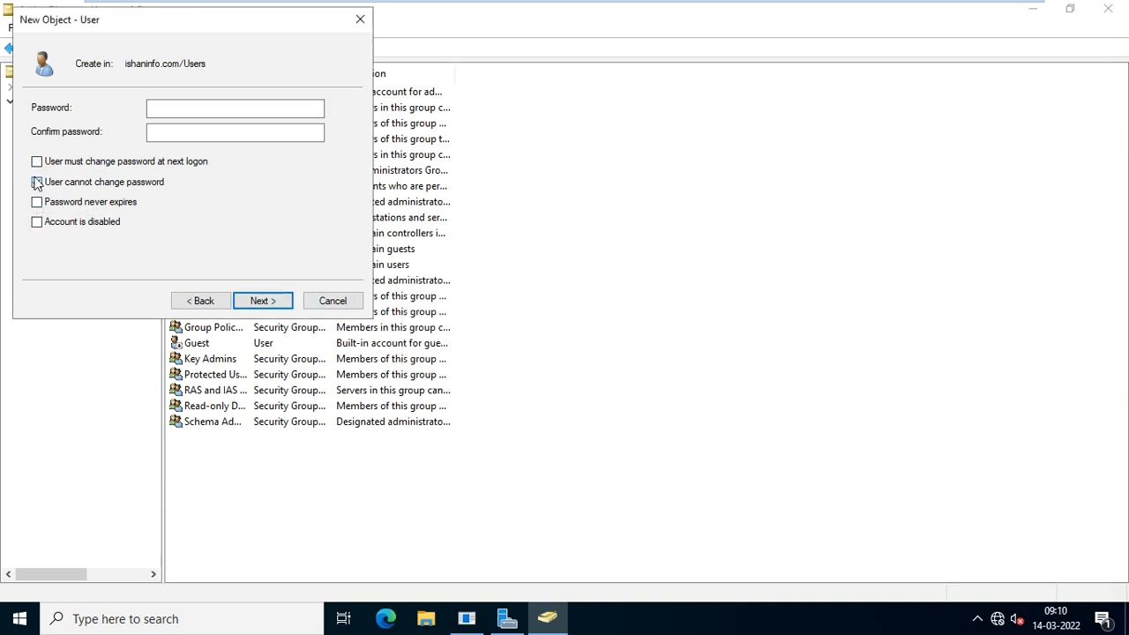
{"action": "left_click", "coordinate": [37, 161]}
Enter and confirm the account password, then finish creating user 'anni'.
{"action": "left_click", "coordinate": [205, 111]}
{"action": "left_click", "coordinate": [206, 110]}
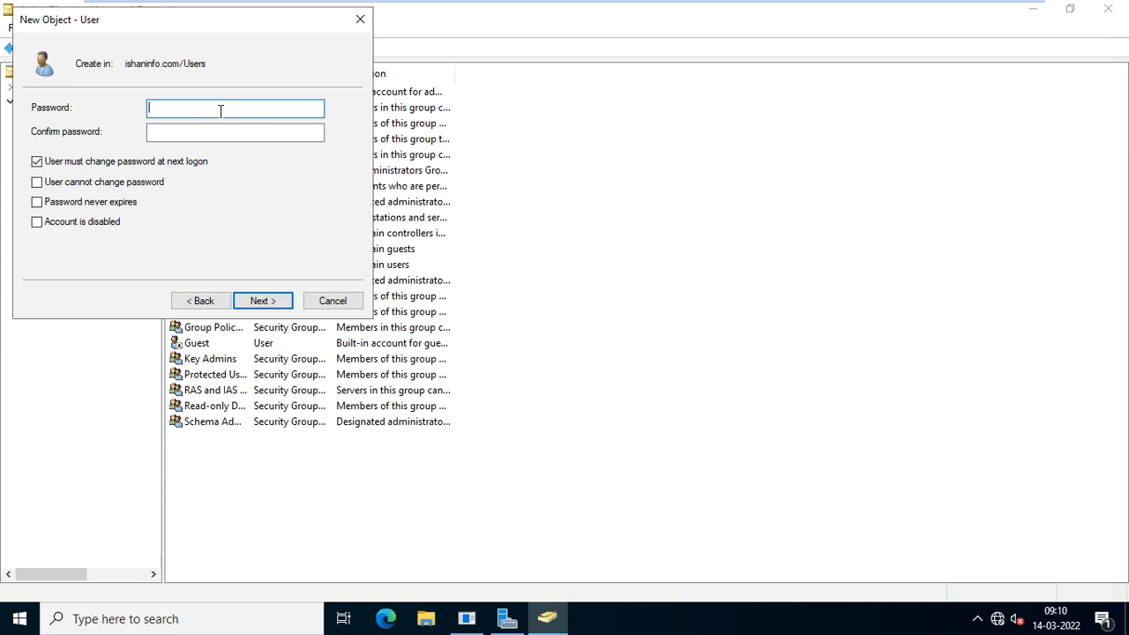
{"action": "type", "text": "P@ssw0rd1"}
{"action": "left_click", "coordinate": [235, 132]}
{"action": "type", "text": "P@ssw0rd1"}
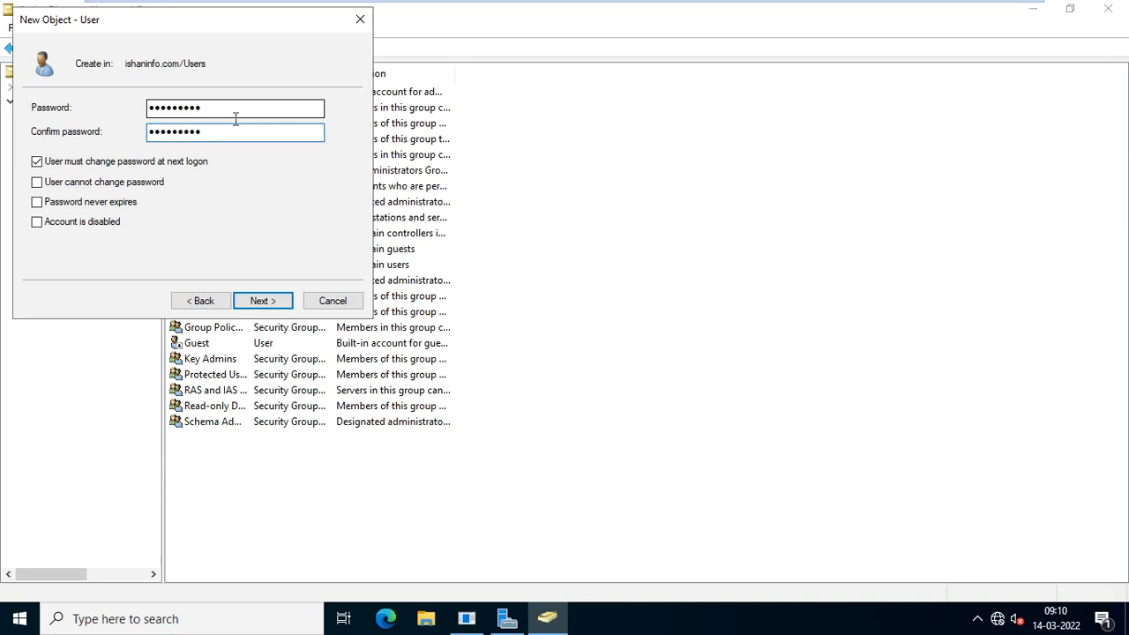
{"action": "left_click", "coordinate": [256, 304]}
{"action": "left_click", "coordinate": [261, 301]}
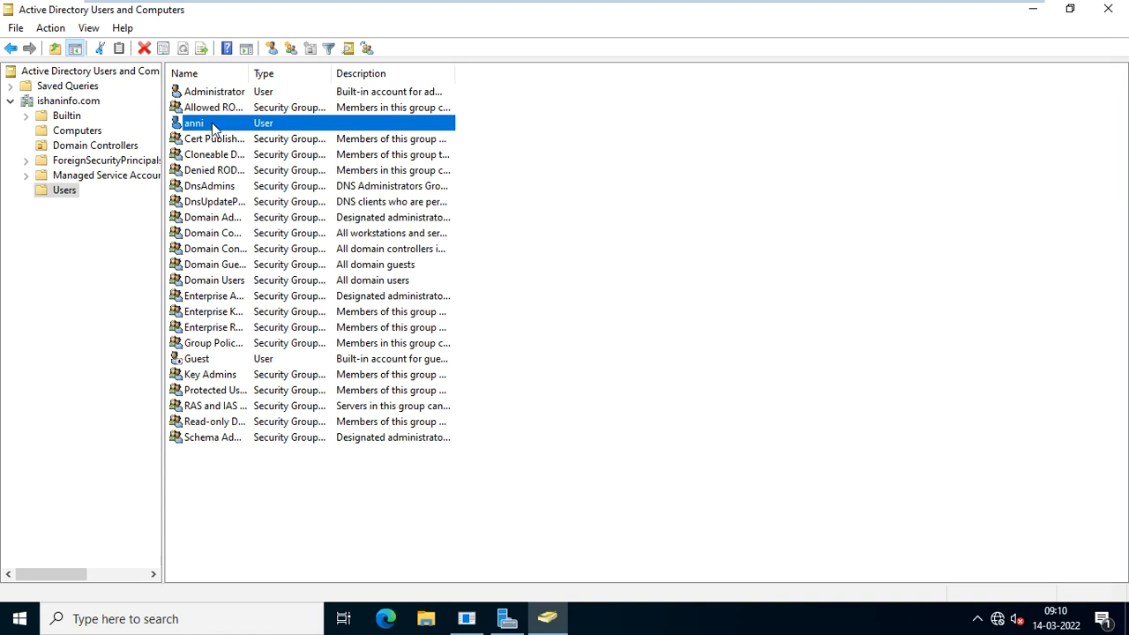
Open anni's Properties and review Member Of, selecting Domain Users and cancelling Add.
{"action": "right_click", "coordinate": [216, 129]}
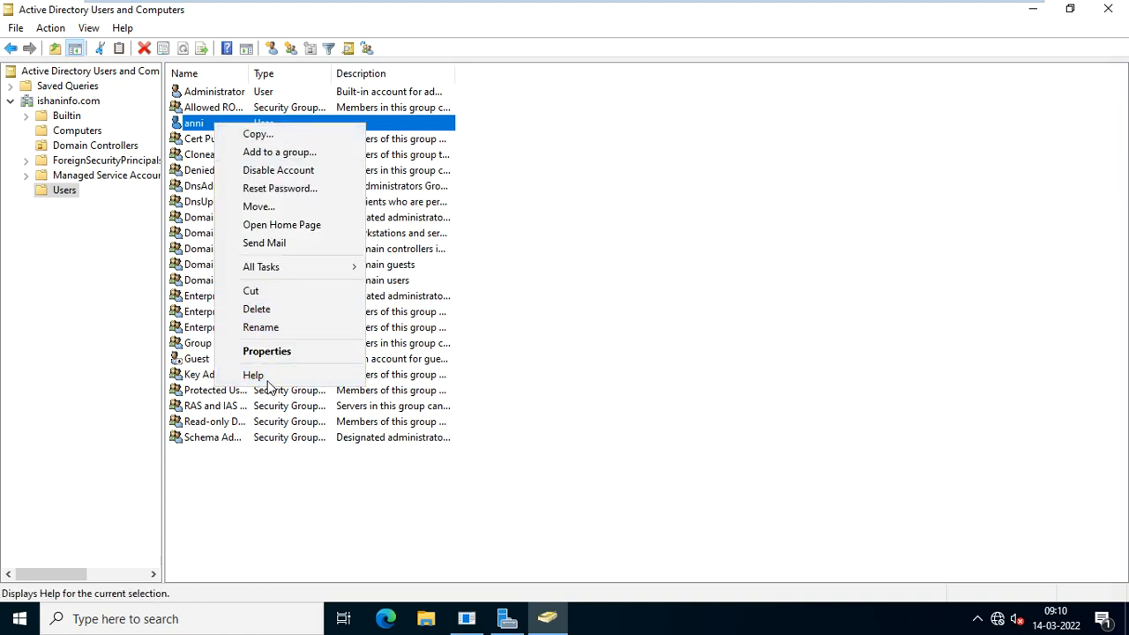
{"action": "left_click", "coordinate": [287, 355]}
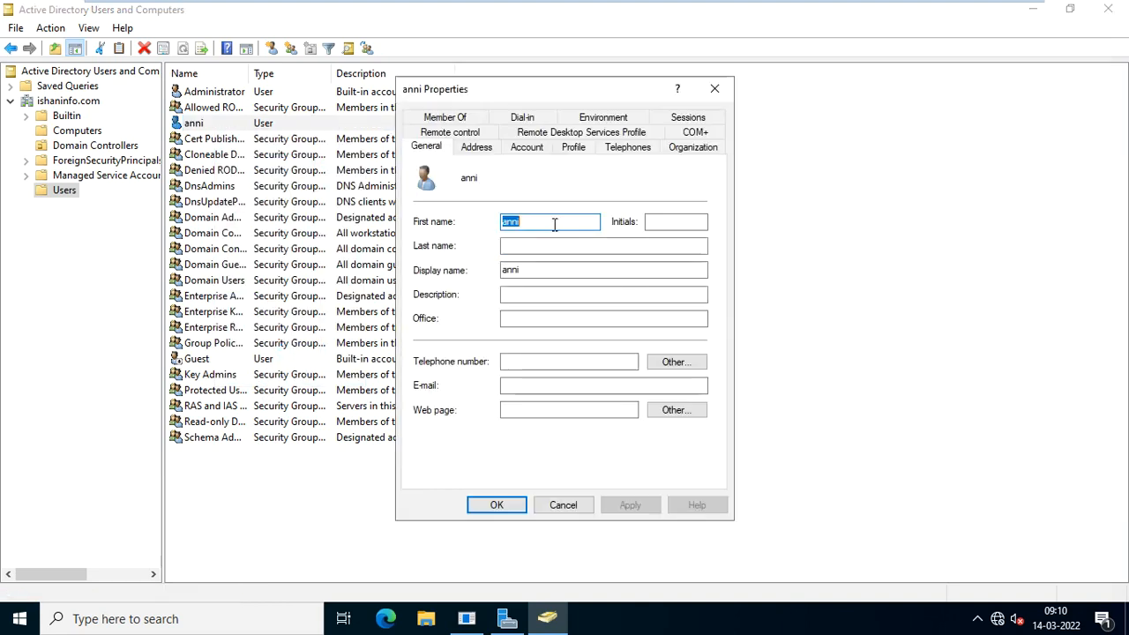
{"action": "left_click", "coordinate": [455, 120]}
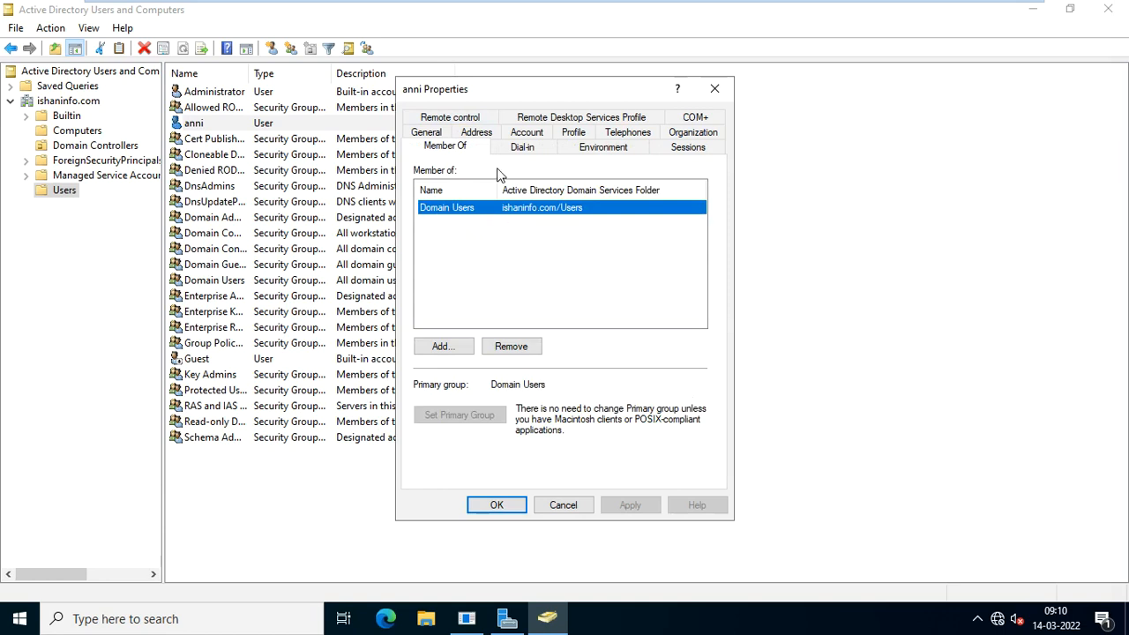
{"action": "left_click", "coordinate": [477, 210]}
{"action": "left_click", "coordinate": [449, 349]}
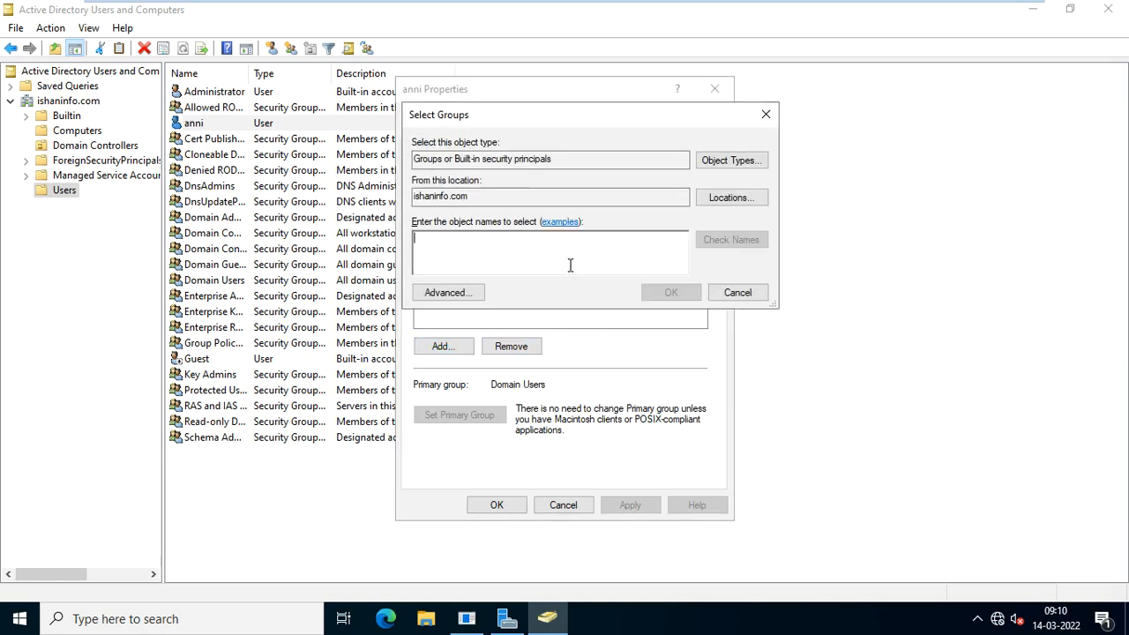
{"action": "left_click", "coordinate": [765, 113]}
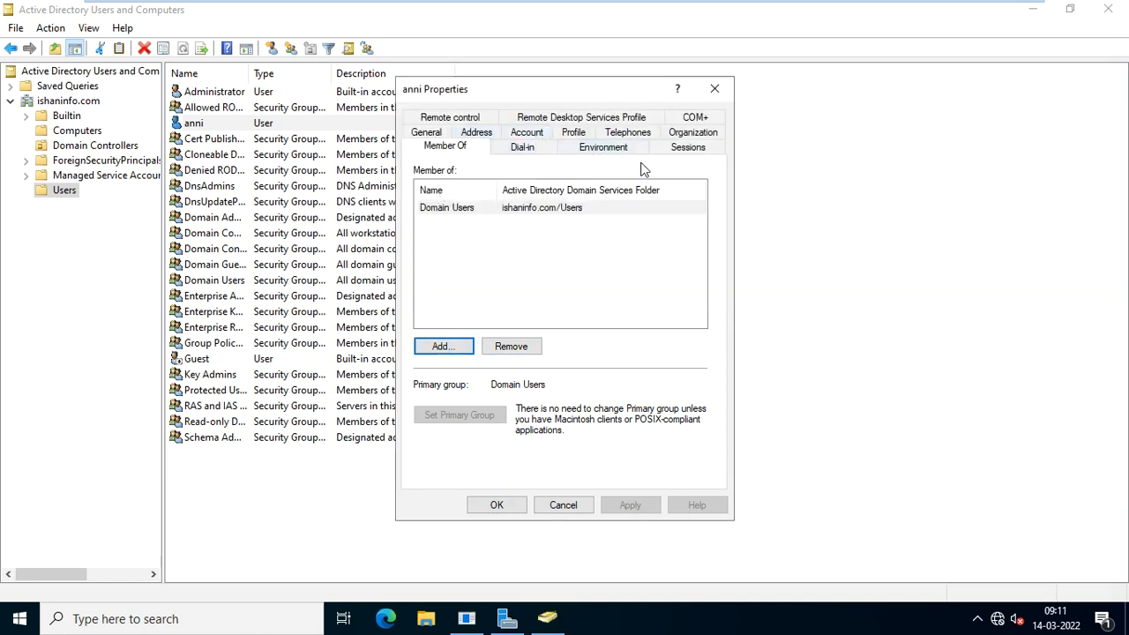
Browse anni's Sessions and General tabs, then view the Account tab.
{"action": "left_click", "coordinate": [688, 147]}
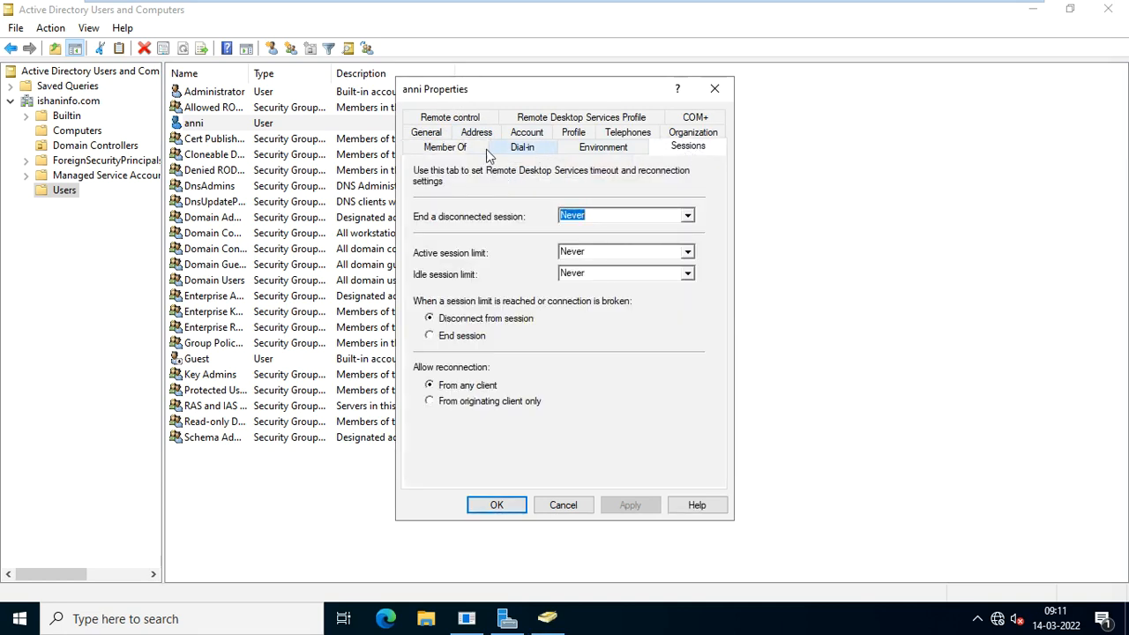
{"action": "left_click", "coordinate": [436, 133]}
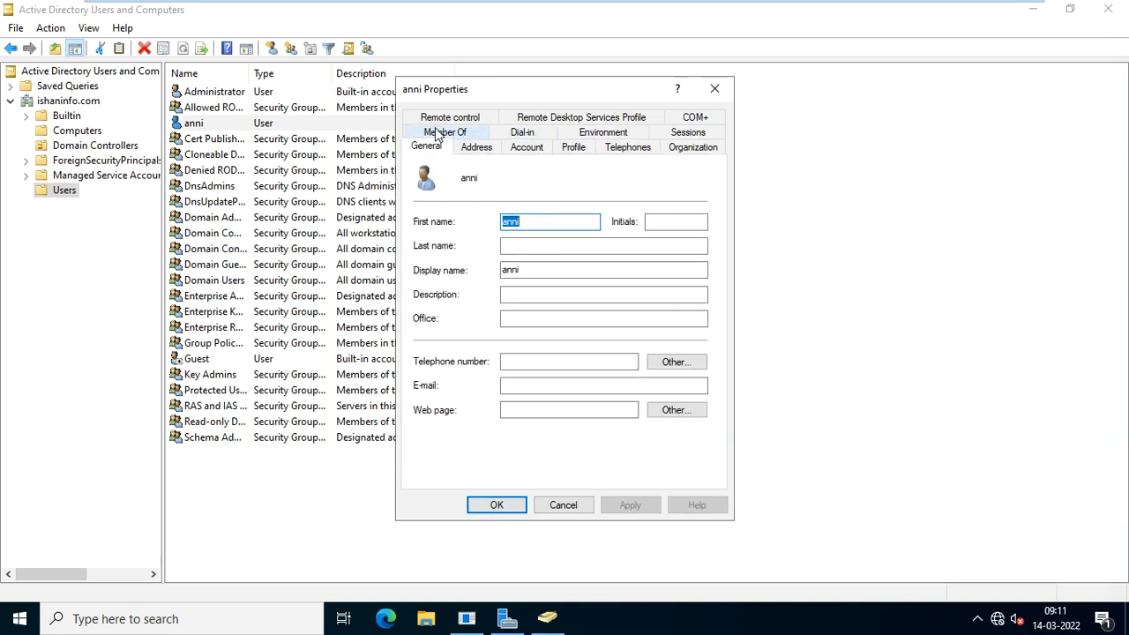
{"action": "left_click", "coordinate": [529, 150]}
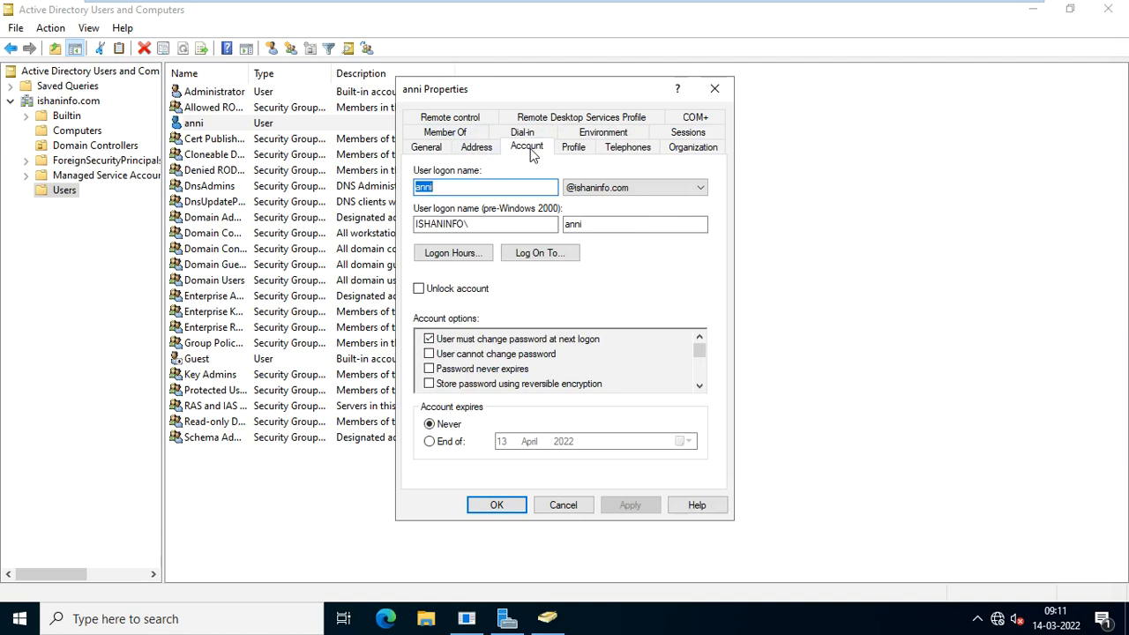
{"action": "left_click", "coordinate": [454, 254]}
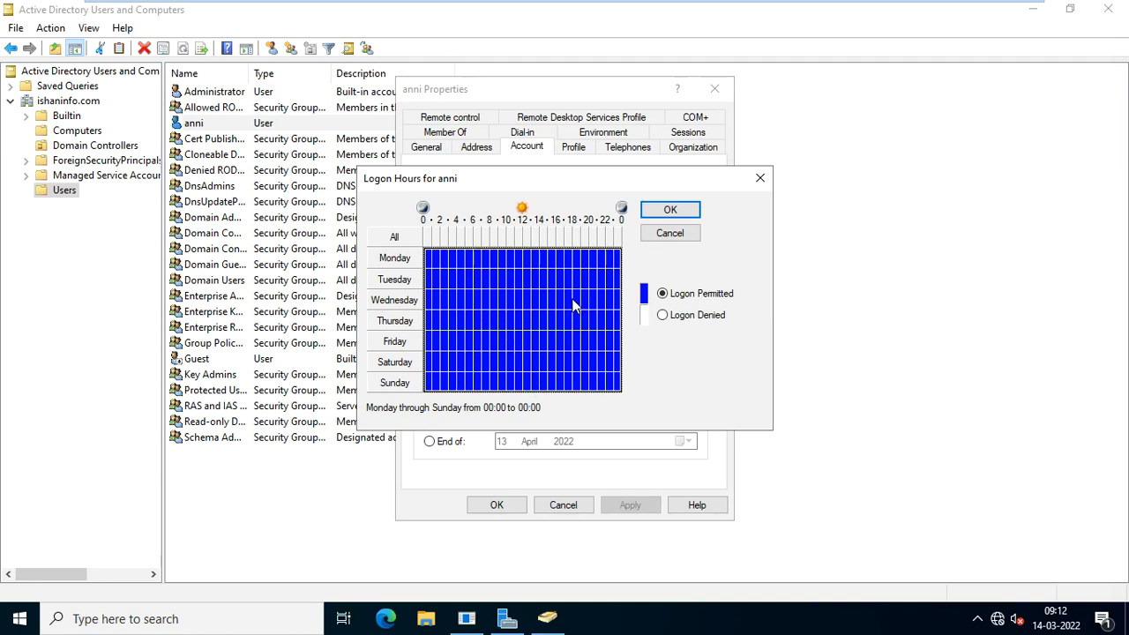
{"action": "left_click", "coordinate": [759, 179]}
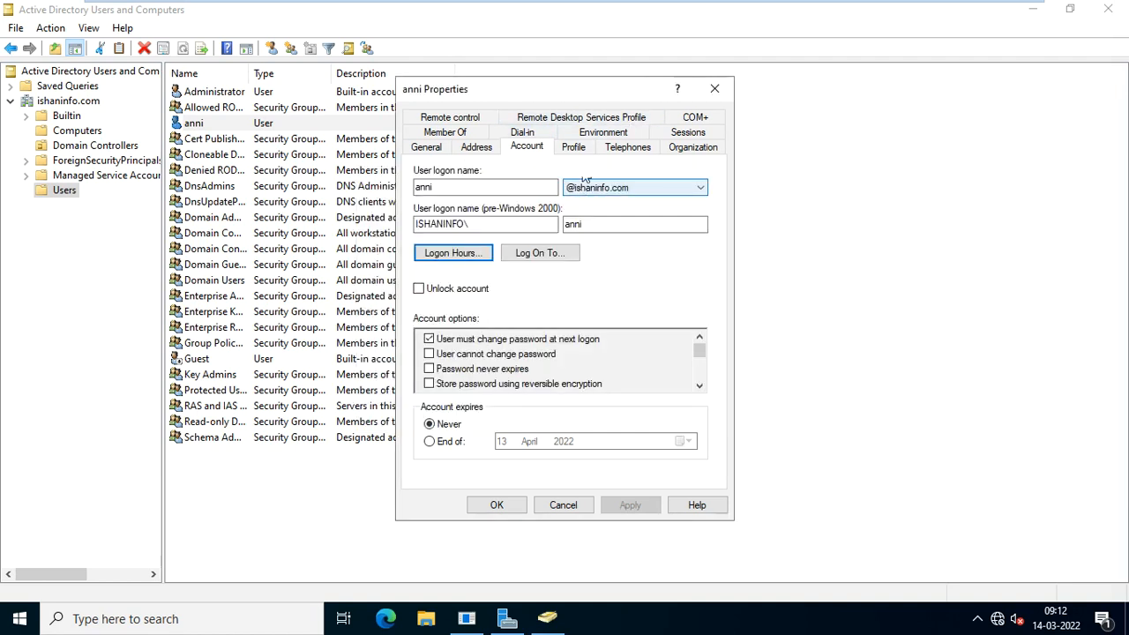
Close the anni Properties dialog, returning to the Users container list.
{"action": "left_click", "coordinate": [714, 88]}
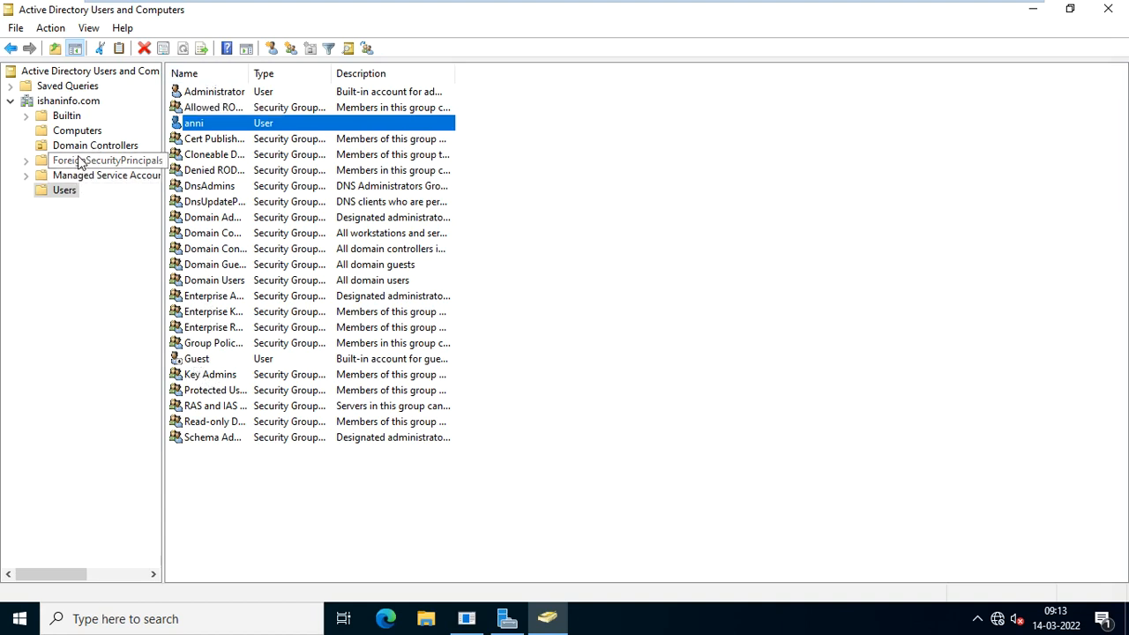
Create organizational unit IT DEPT under ishaninfo.com with accidental-deletion protection turned off.
{"action": "left_click", "coordinate": [68, 100]}
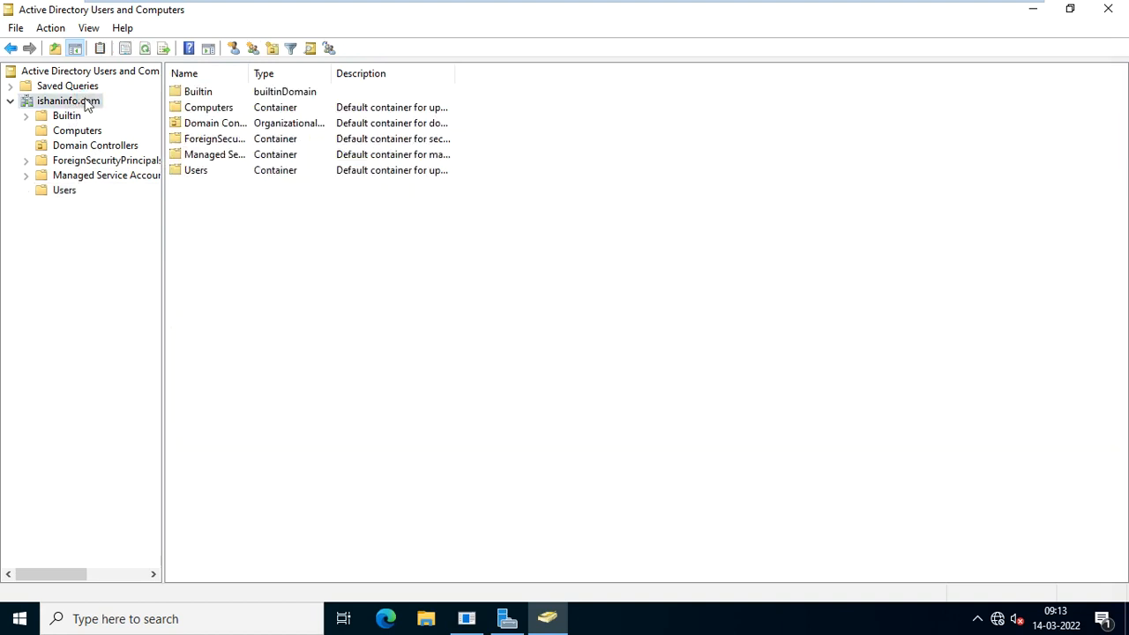
{"action": "right_click", "coordinate": [87, 104]}
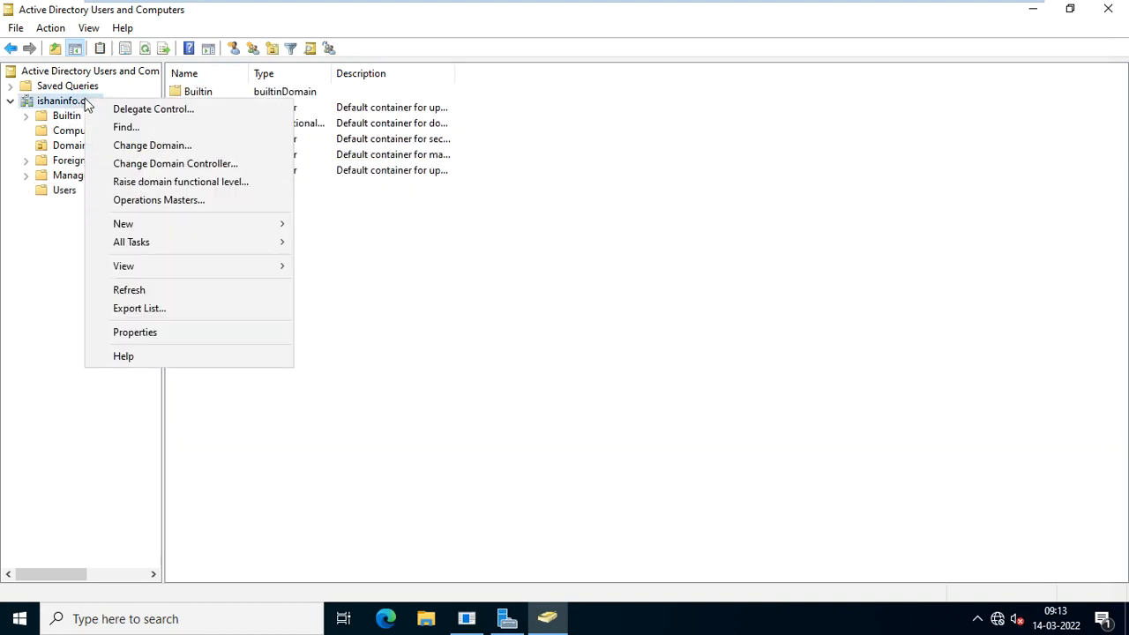
{"action": "mouse_move", "coordinate": [171, 227]}
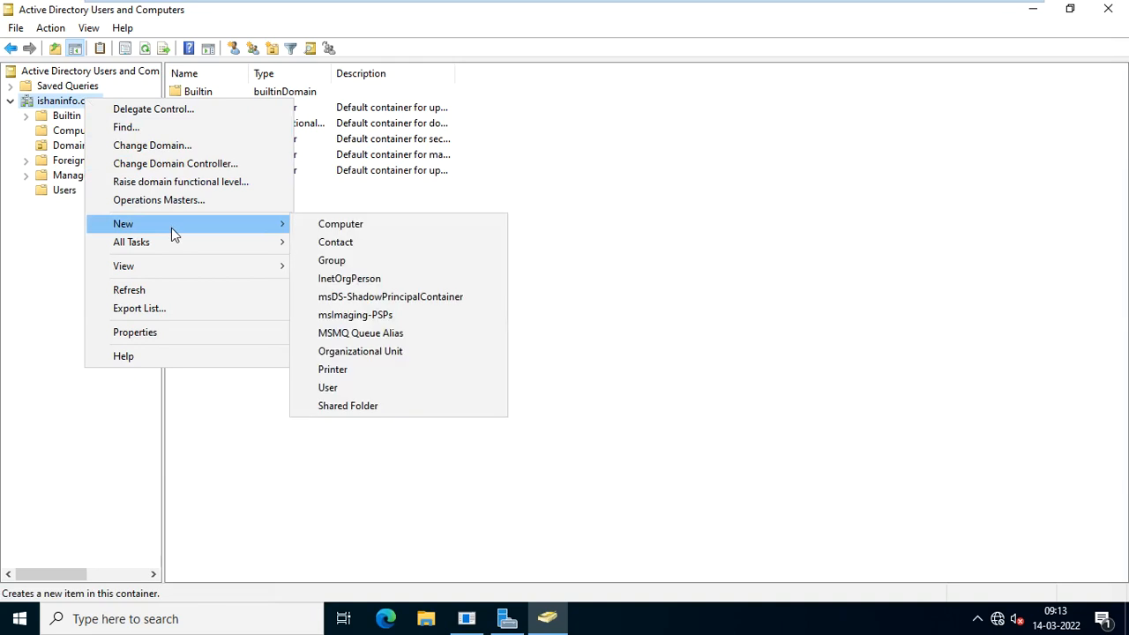
{"action": "left_click", "coordinate": [393, 354]}
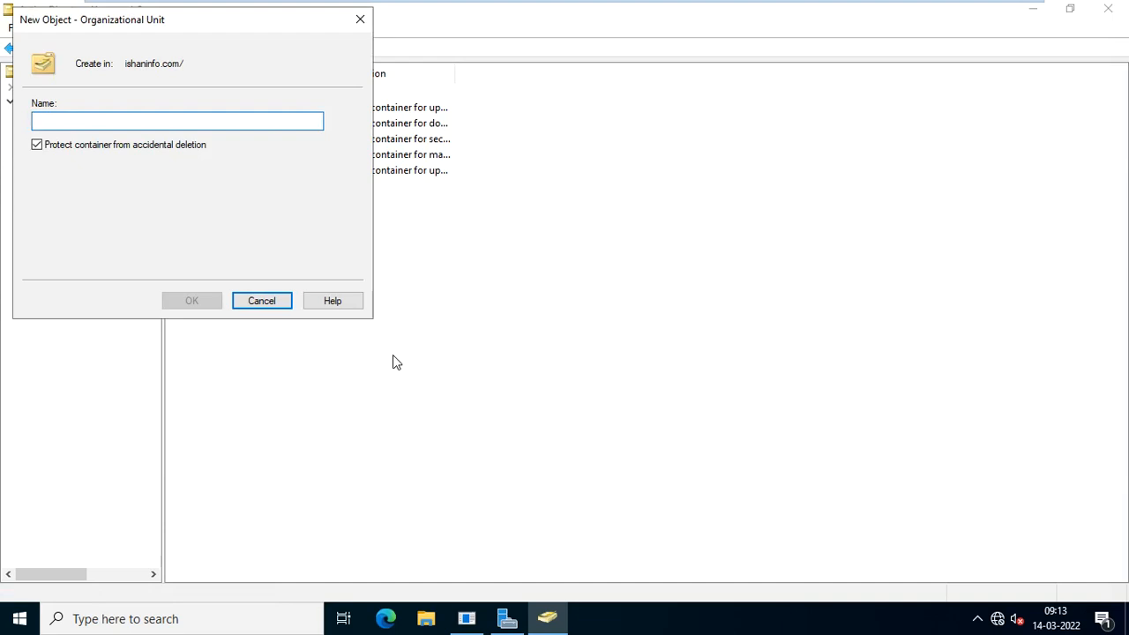
{"action": "type", "text": "IT D"}
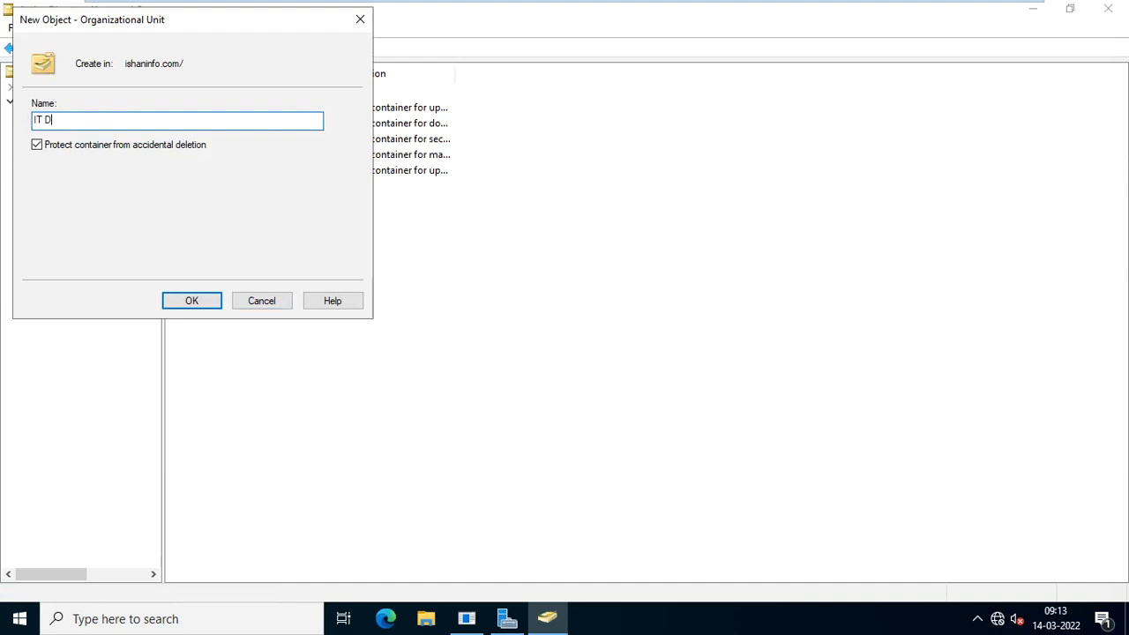
{"action": "type", "text": "E"}
{"action": "key", "text": "BackSpace"}
{"action": "type", "text": "EPT"}
{"action": "key", "text": "Tab"}
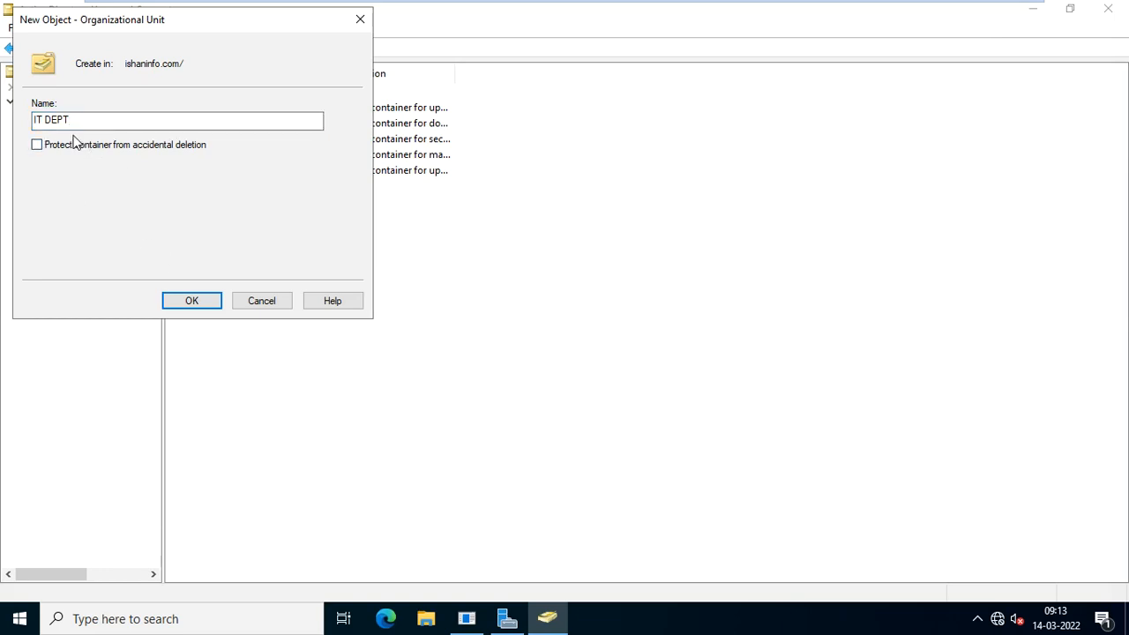
{"action": "left_click", "coordinate": [181, 307]}
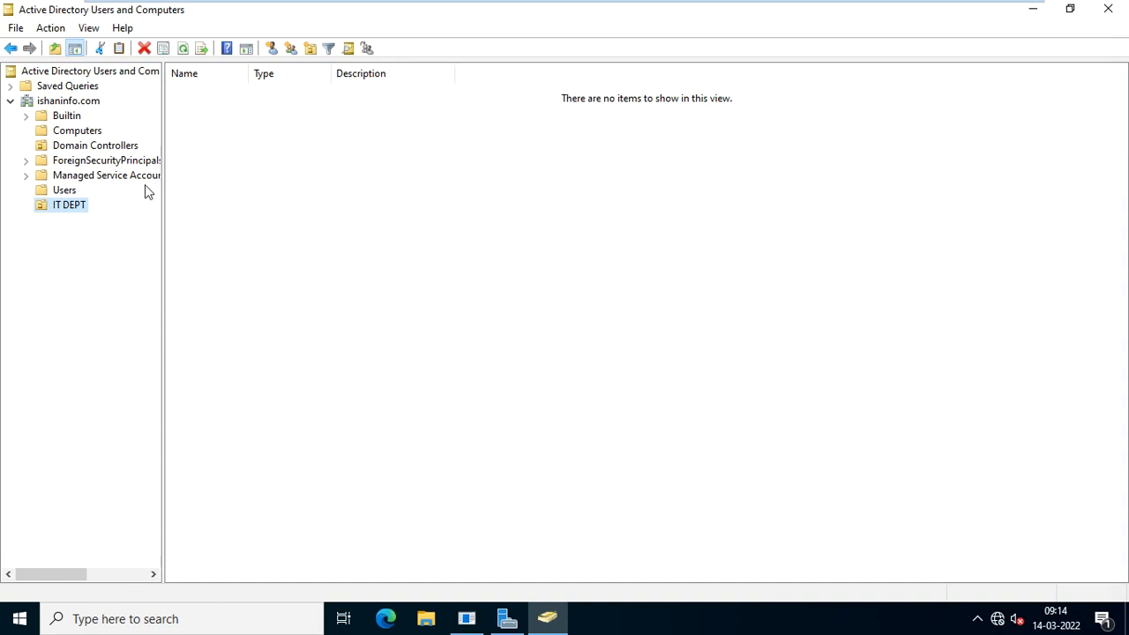
Move user anni from the Users container into IT DEPT and check it appears there.
{"action": "left_click", "coordinate": [65, 191]}
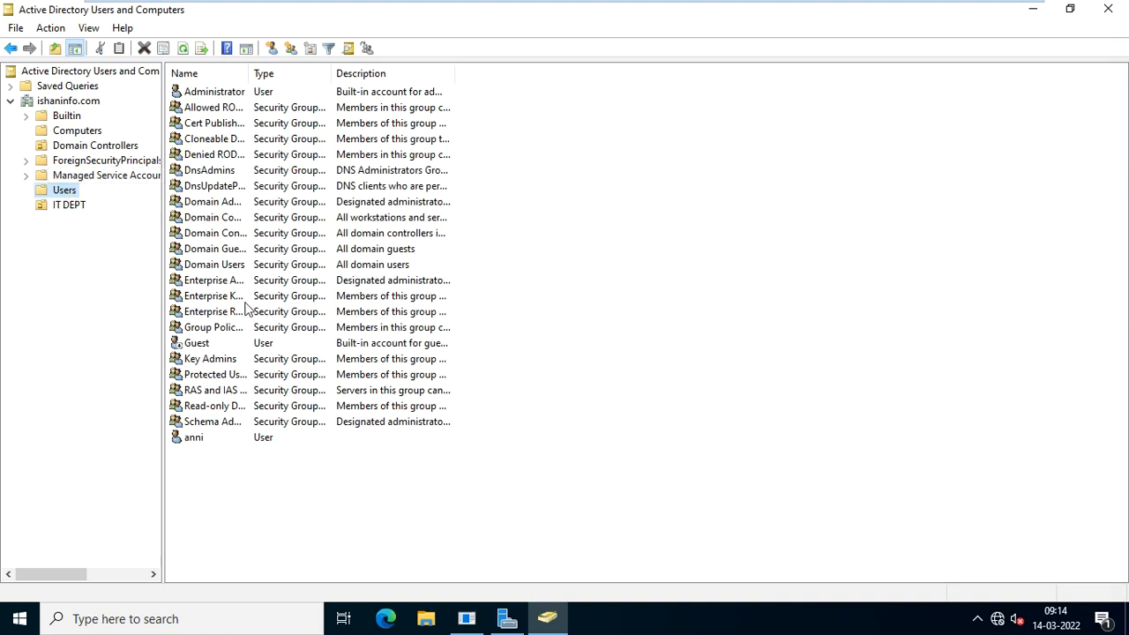
{"action": "left_click", "coordinate": [202, 439]}
{"action": "right_click", "coordinate": [202, 439]}
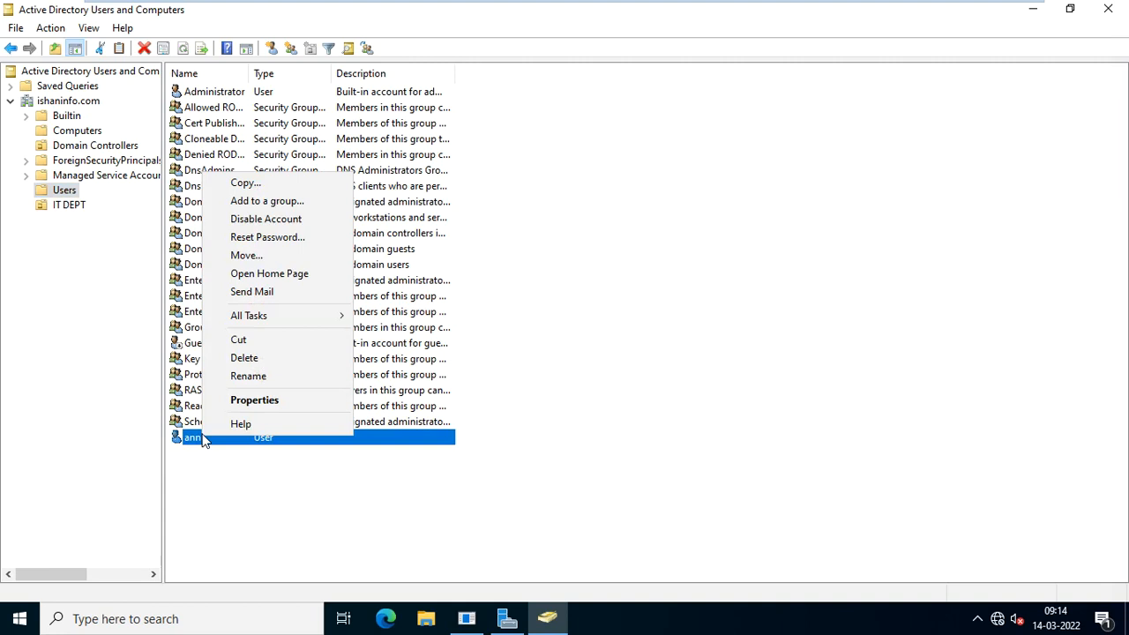
{"action": "left_click", "coordinate": [250, 258]}
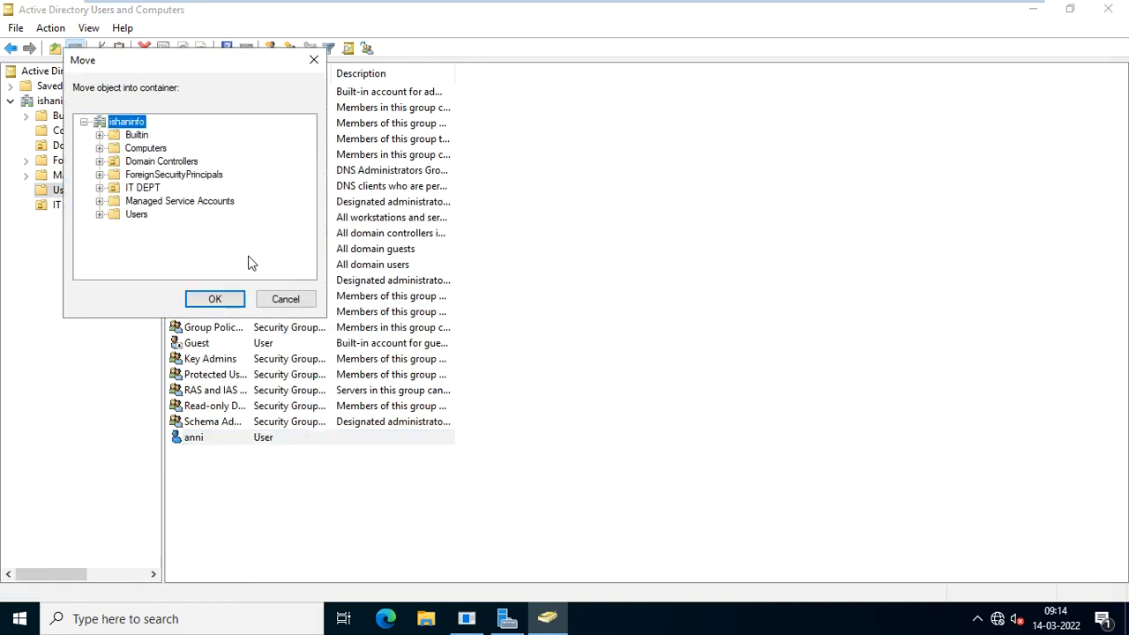
{"action": "left_click", "coordinate": [144, 187]}
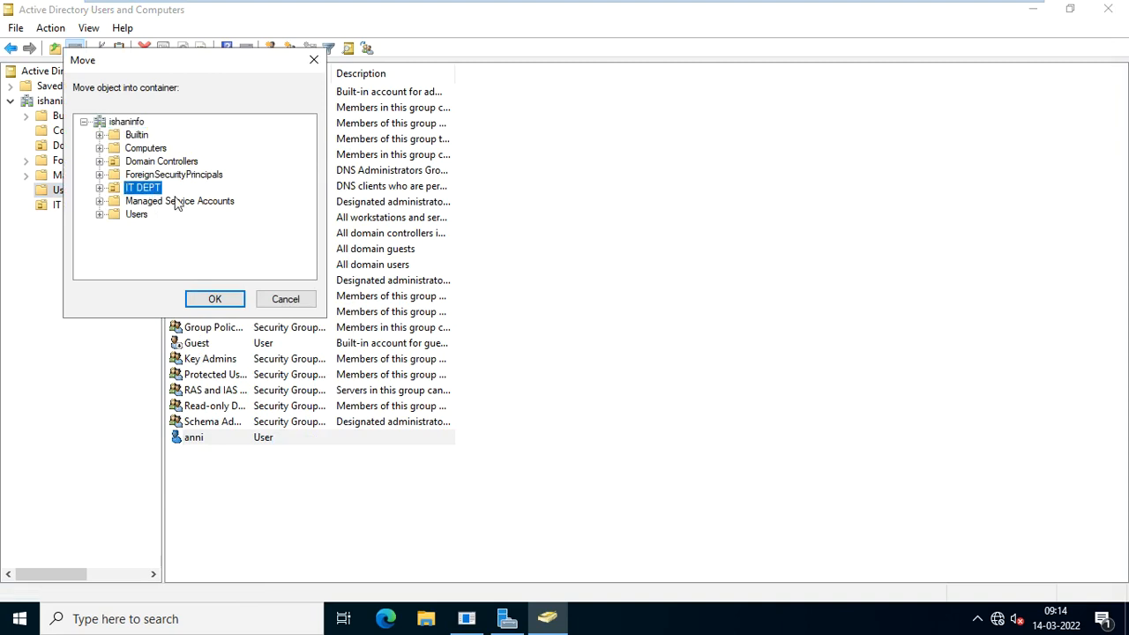
{"action": "left_click", "coordinate": [214, 300]}
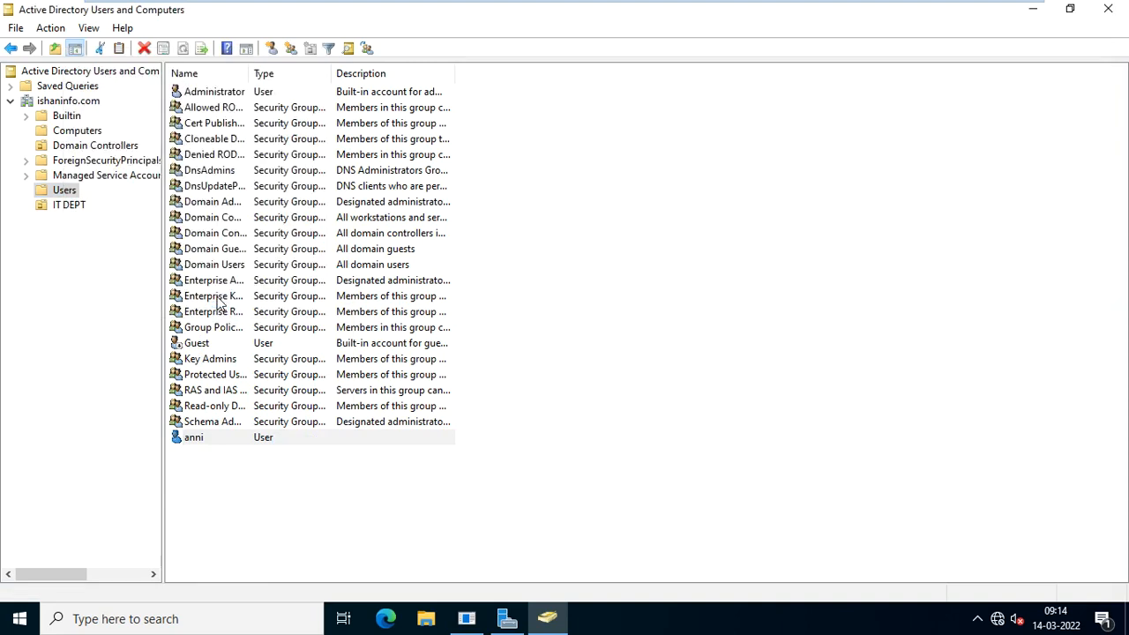
{"action": "left_click", "coordinate": [72, 208]}
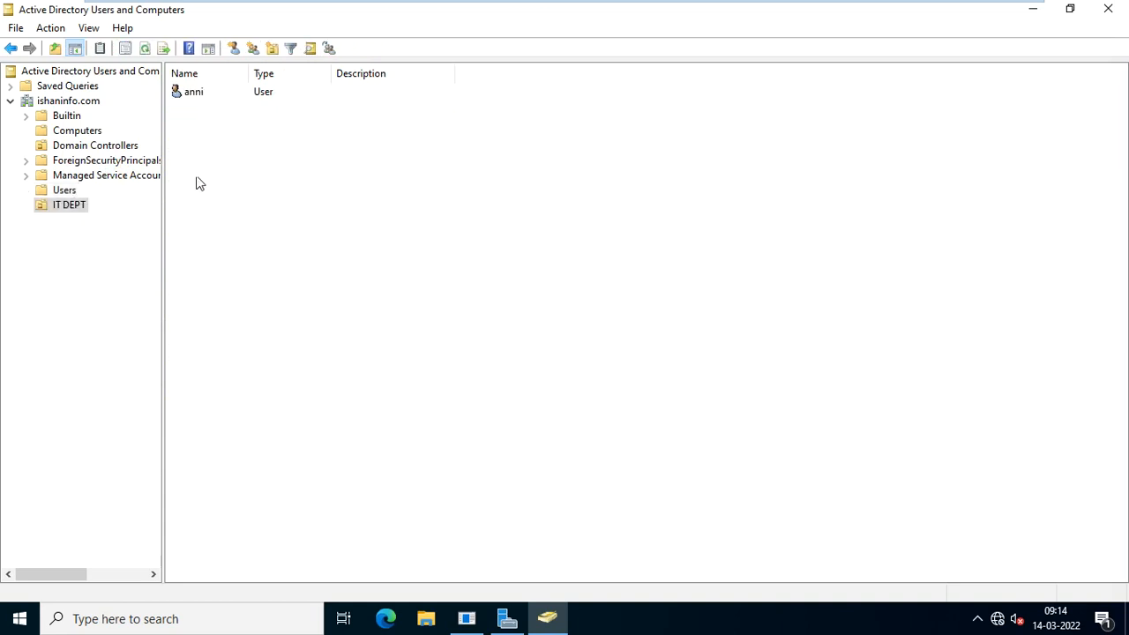
{"action": "left_click", "coordinate": [193, 95]}
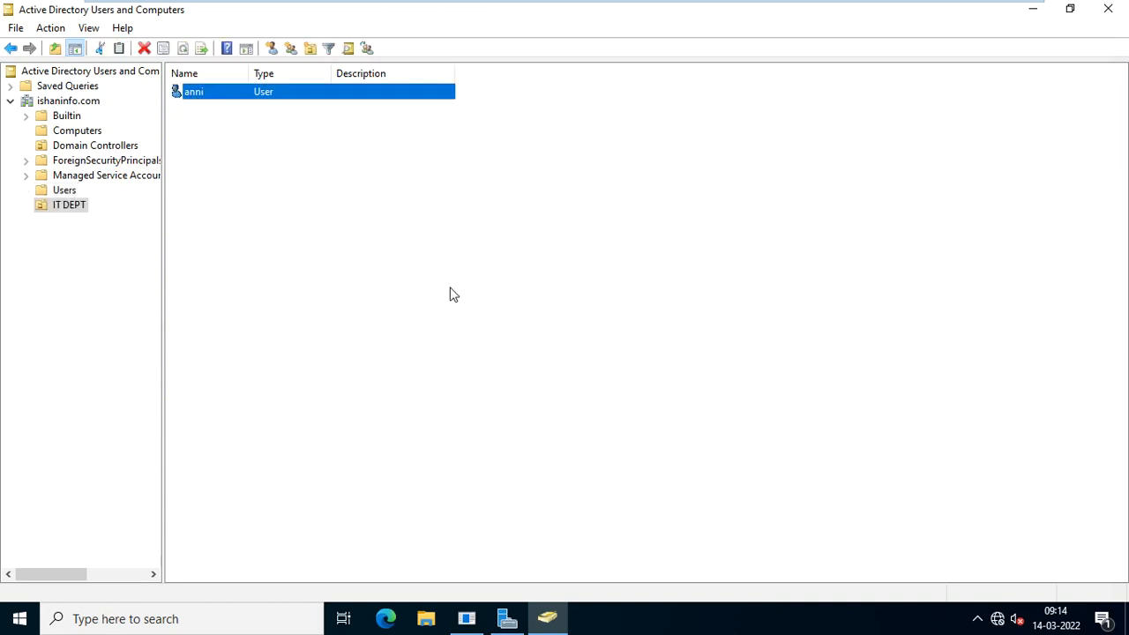
{"action": "right_click", "coordinate": [239, 145]}
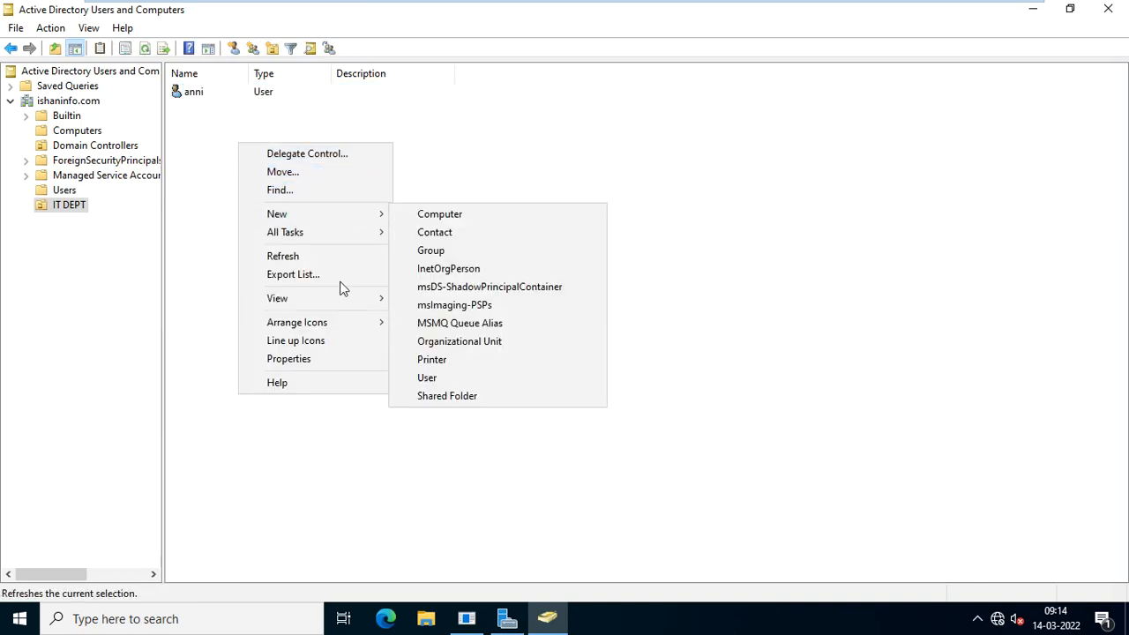
Start a new IT DEPT user with first name smita and fill in its logon name.
{"action": "mouse_move", "coordinate": [356, 216]}
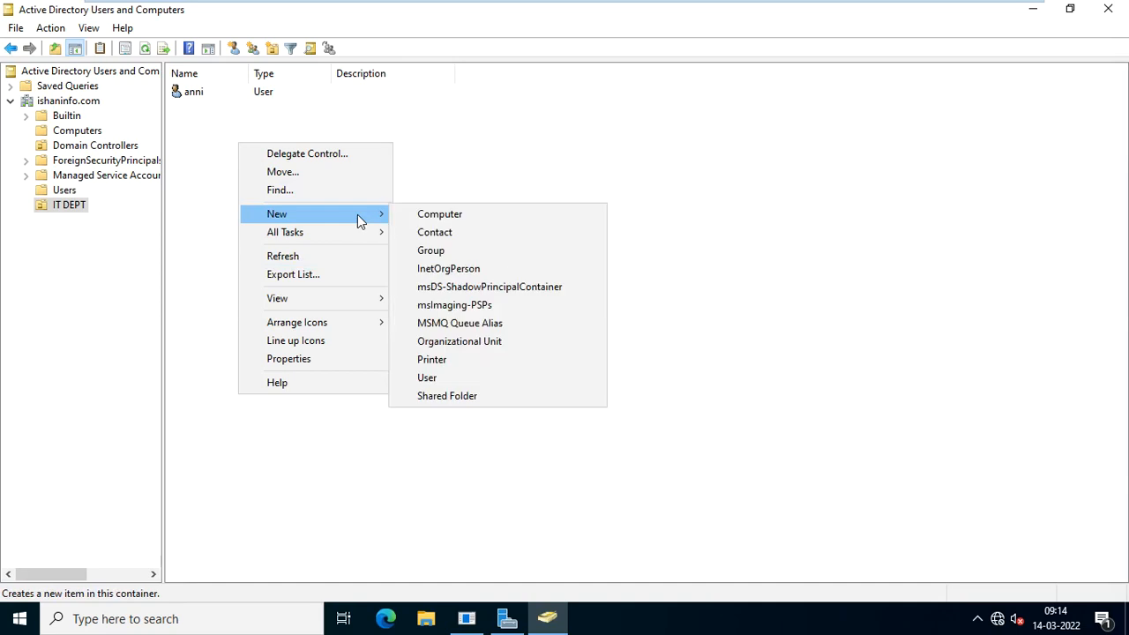
{"action": "left_click", "coordinate": [450, 377]}
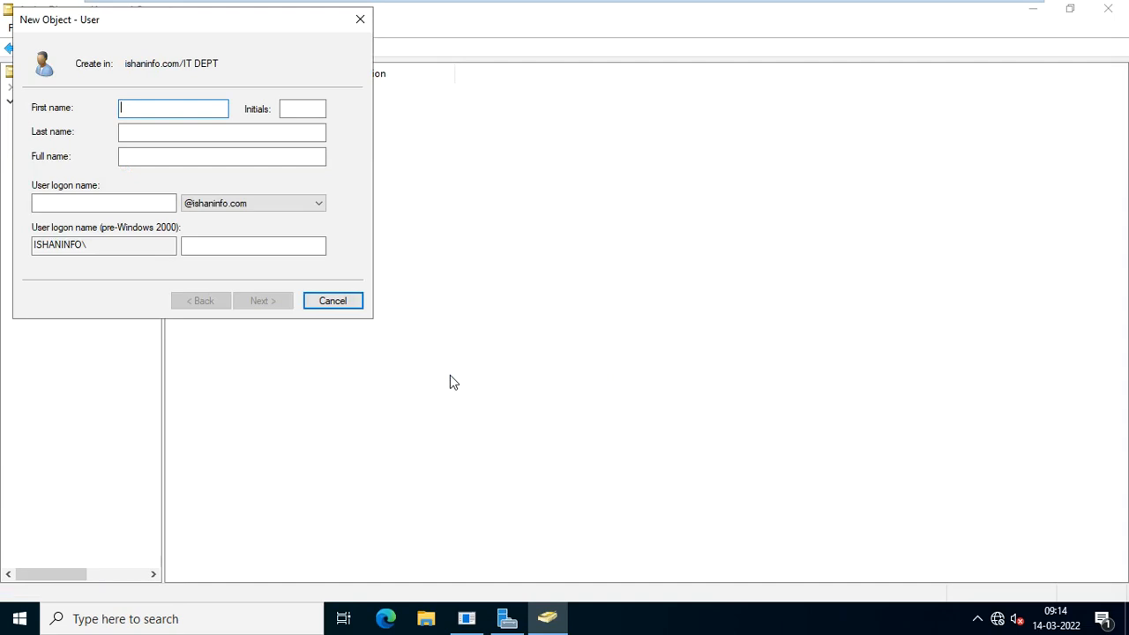
{"action": "type", "text": "smita"}
{"action": "key", "text": "Tab"}
{"action": "key", "text": "Tab"}
{"action": "key", "text": "Tab"}
{"action": "key", "text": "Tab"}
{"action": "key", "text": "Tab"}
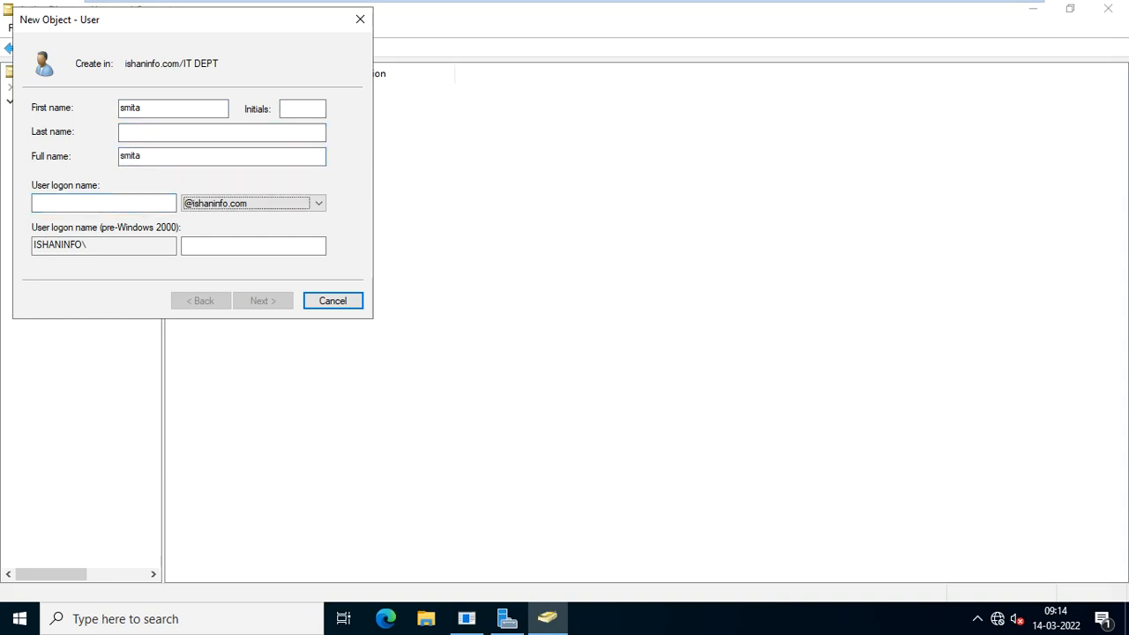
{"action": "left_click", "coordinate": [80, 203]}
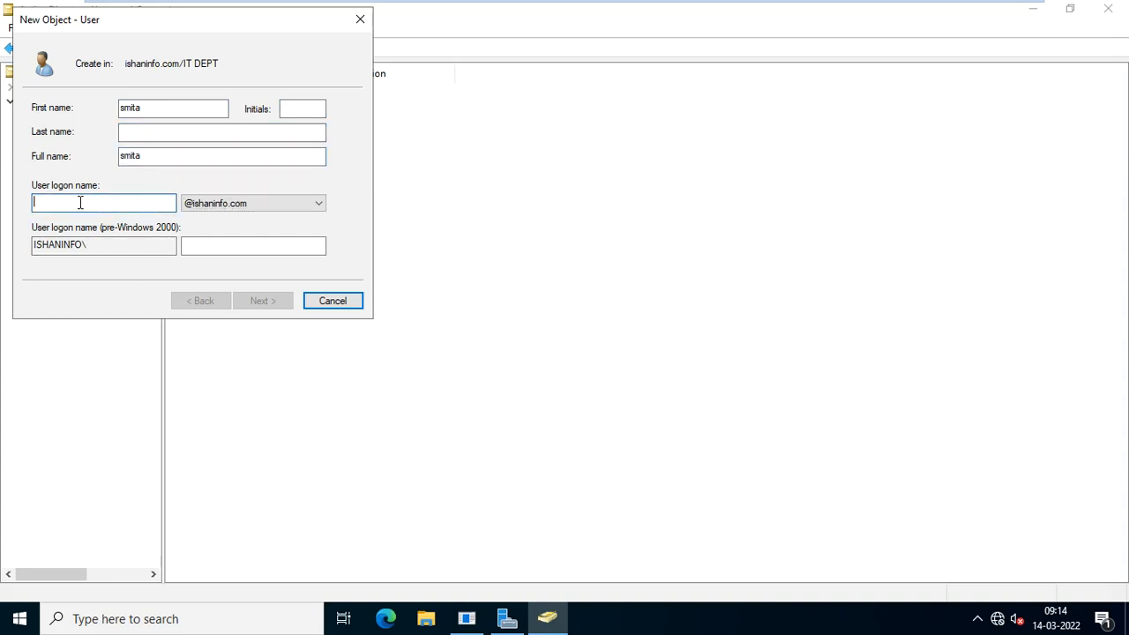
{"action": "type", "text": "smita"}
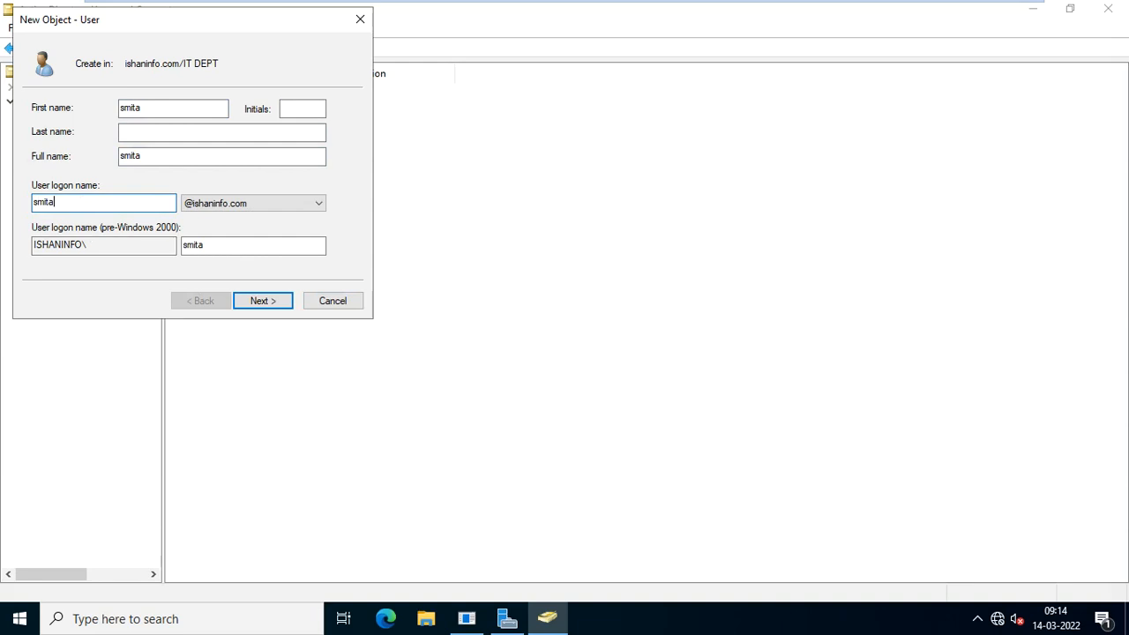
{"action": "key", "text": "Return"}
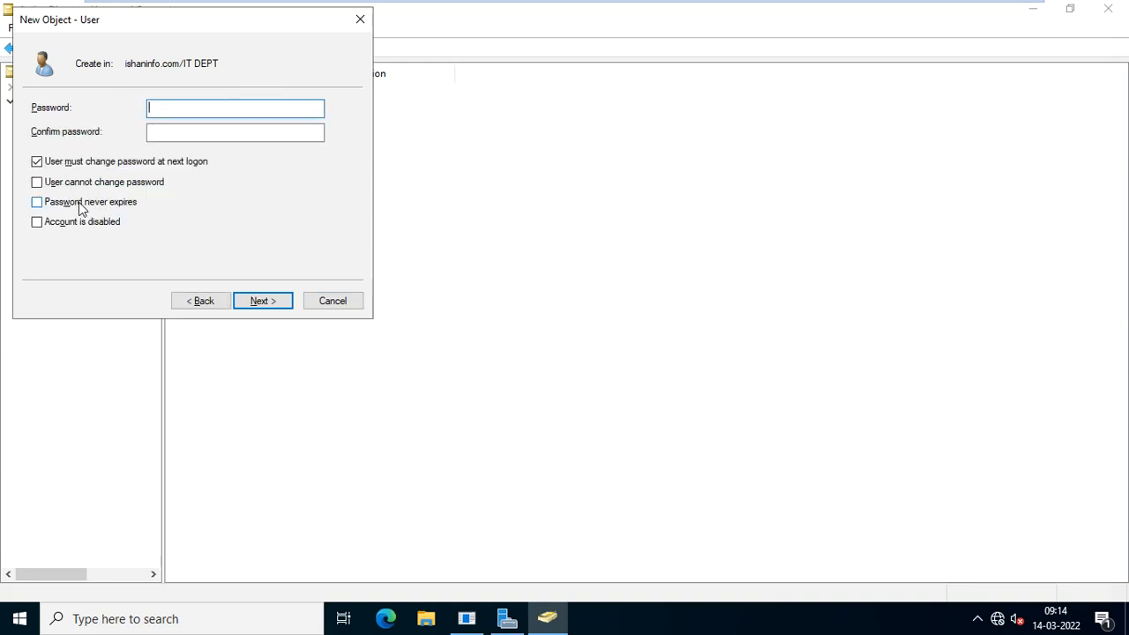
Enter and confirm the password, dismiss the mismatch error, and re-enter both password fields.
{"action": "type", "text": "Password1"}
{"action": "key", "text": "Tab"}
{"action": "type", "text": "Password1"}
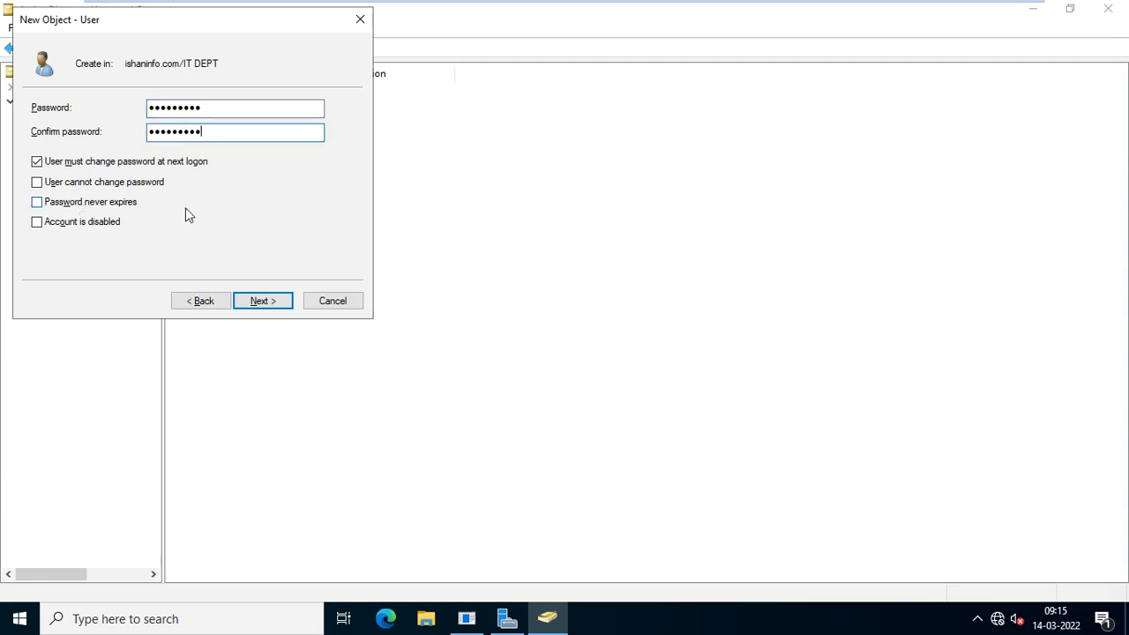
{"action": "left_click", "coordinate": [259, 304]}
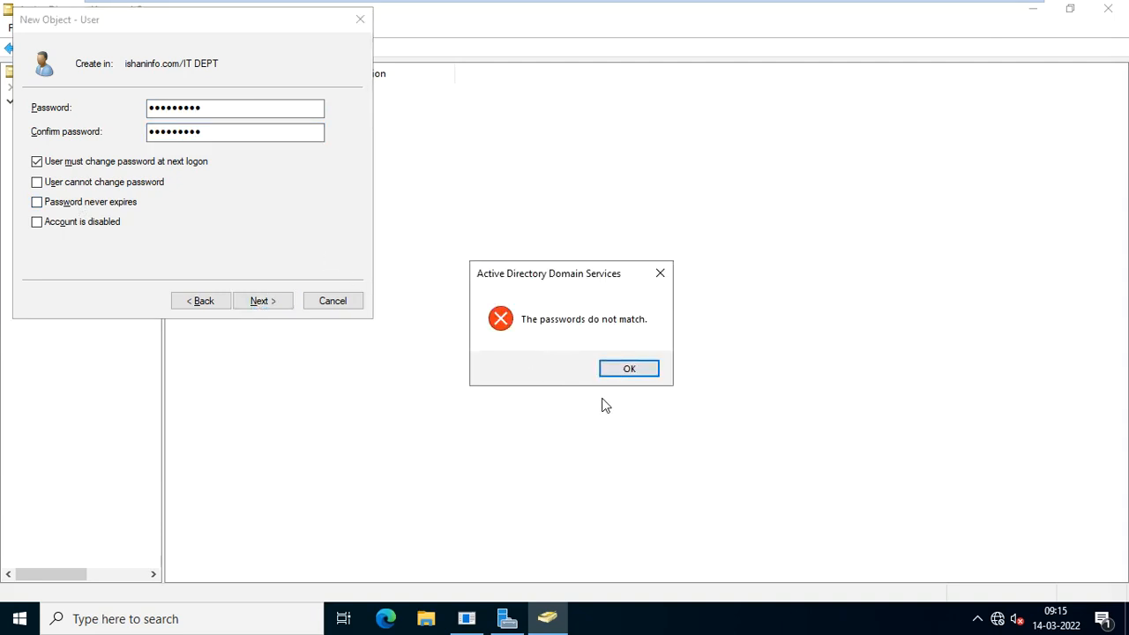
{"action": "left_click", "coordinate": [629, 368]}
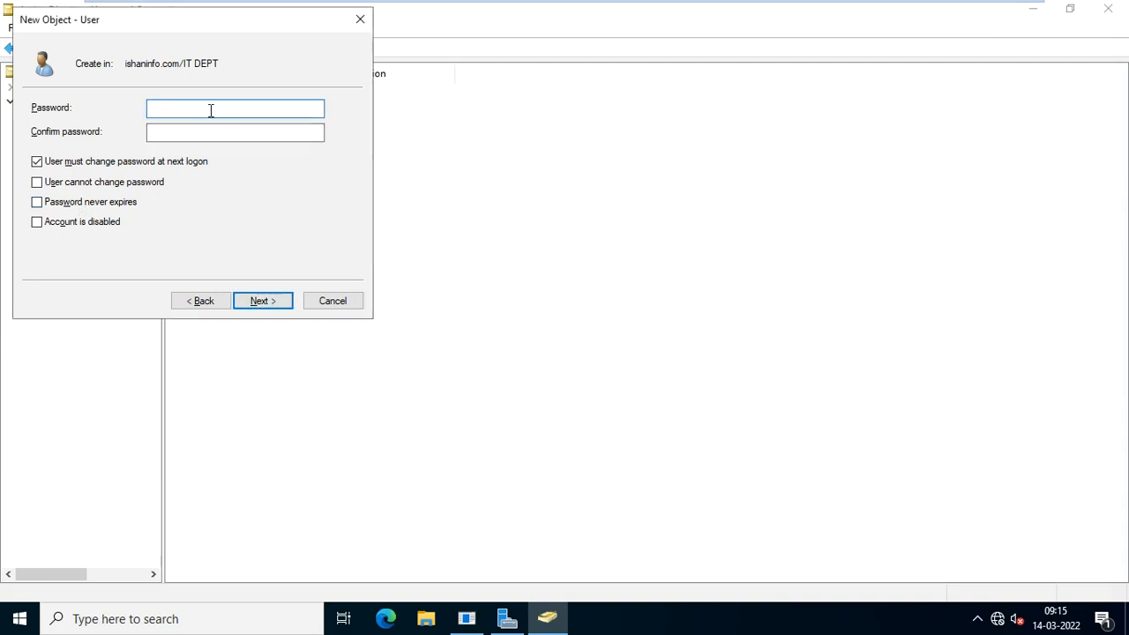
{"action": "type", "text": "P@ssw0rd12"}
{"action": "key", "text": "Tab"}
{"action": "type", "text": "P@"}
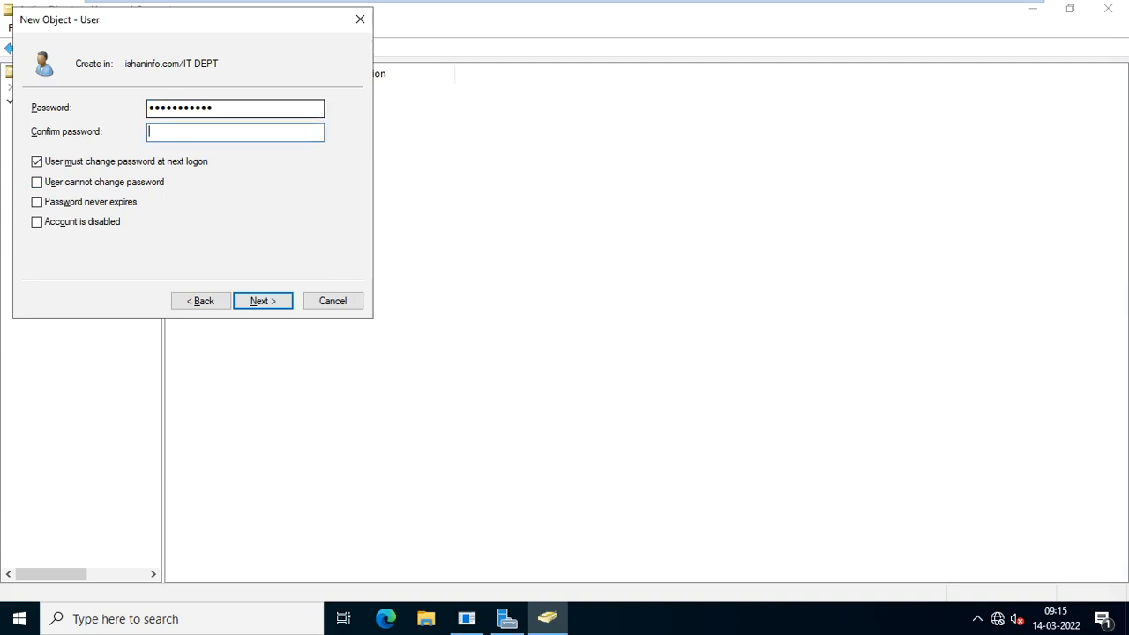
{"action": "type", "text": "@ssw0rd1"}
Finish creating the user account smita.
{"action": "left_click", "coordinate": [261, 305]}
{"action": "left_click", "coordinate": [261, 304]}
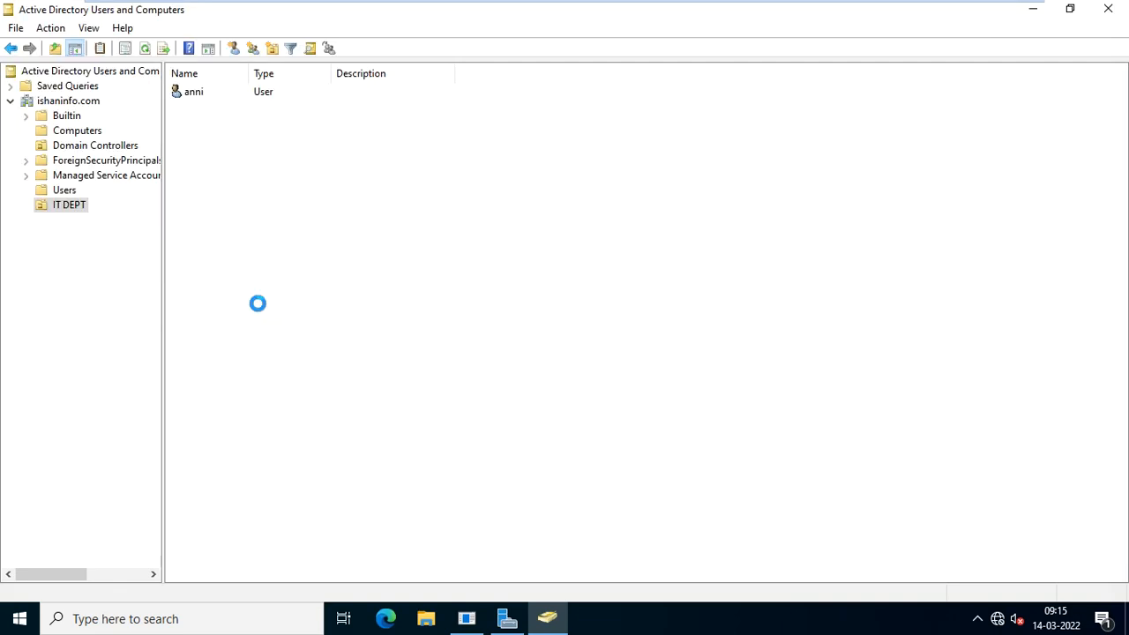
{"action": "left_click", "coordinate": [316, 182]}
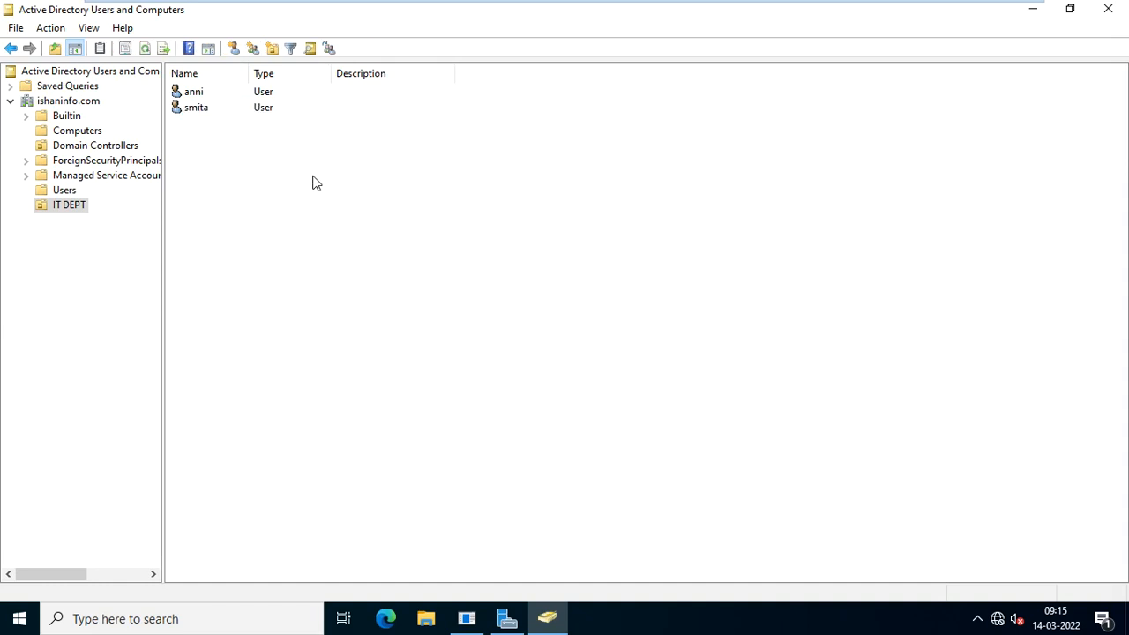
Create a domain-local security group named Sales in IT DEPT.
{"action": "right_click", "coordinate": [255, 178]}
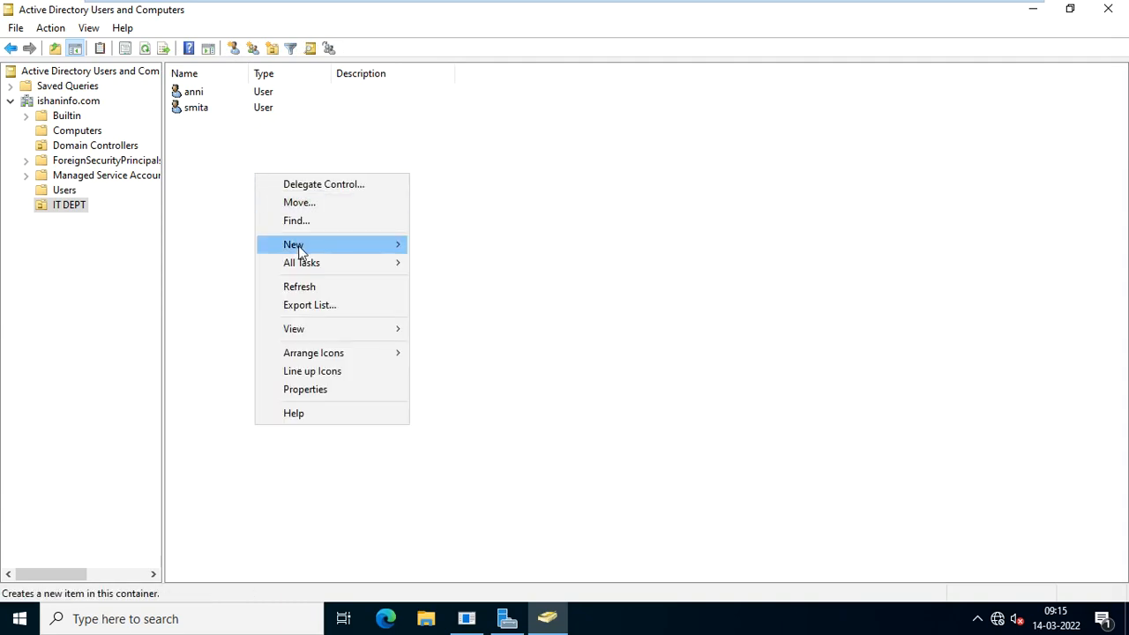
{"action": "mouse_move", "coordinate": [306, 253]}
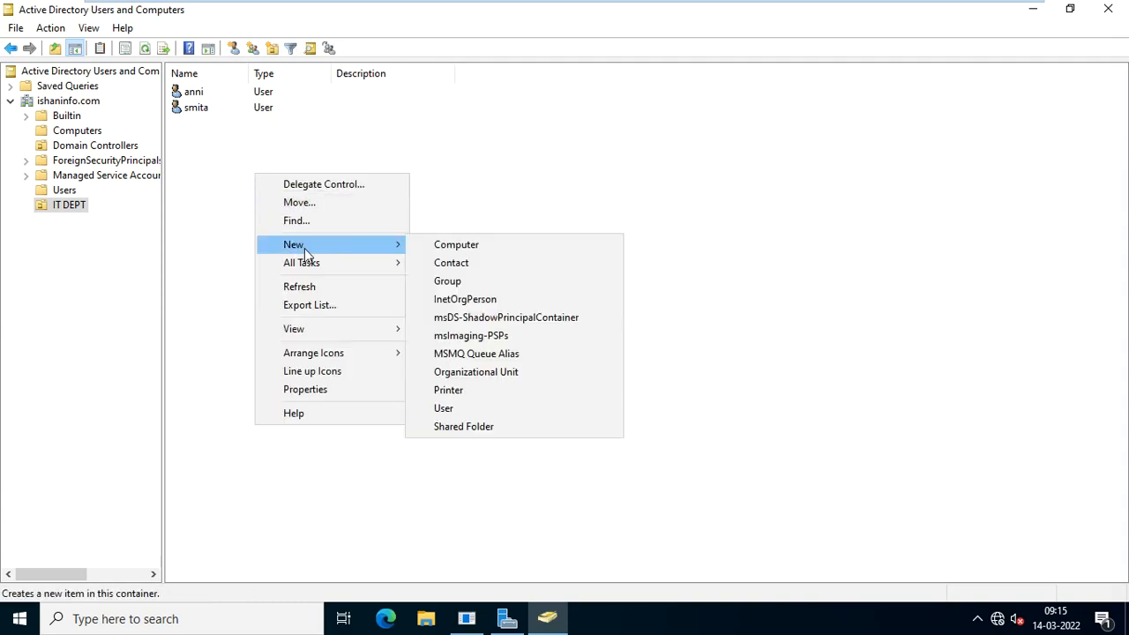
{"action": "left_click", "coordinate": [491, 282]}
{"action": "left_click_drag", "start_coordinate": [236, 31], "coordinate": [564, 96]}
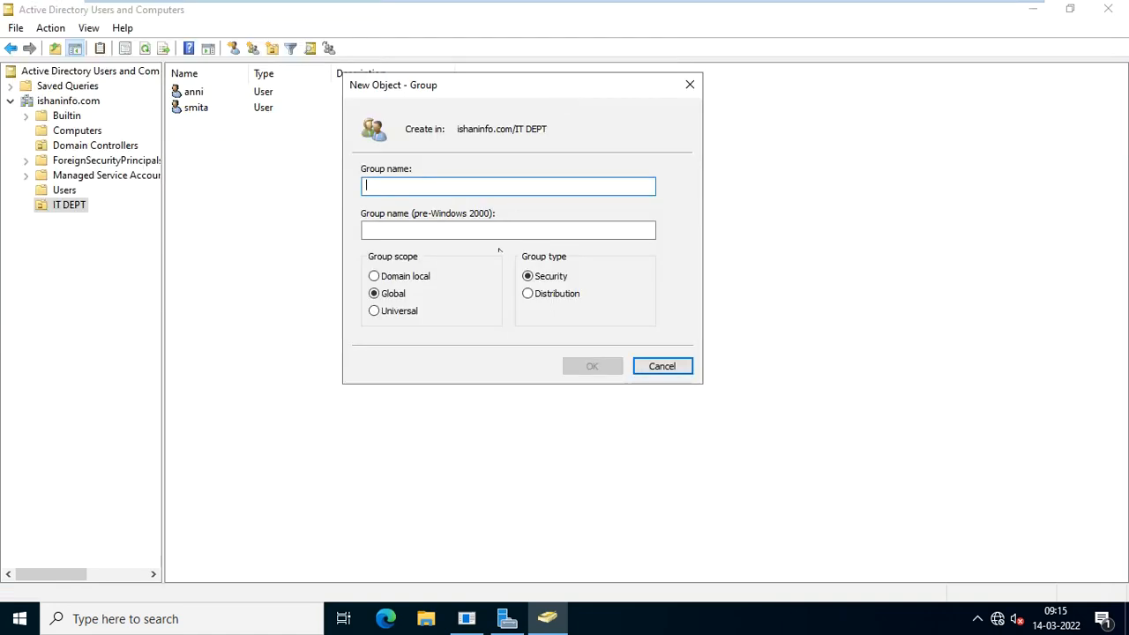
{"action": "left_click", "coordinate": [402, 279]}
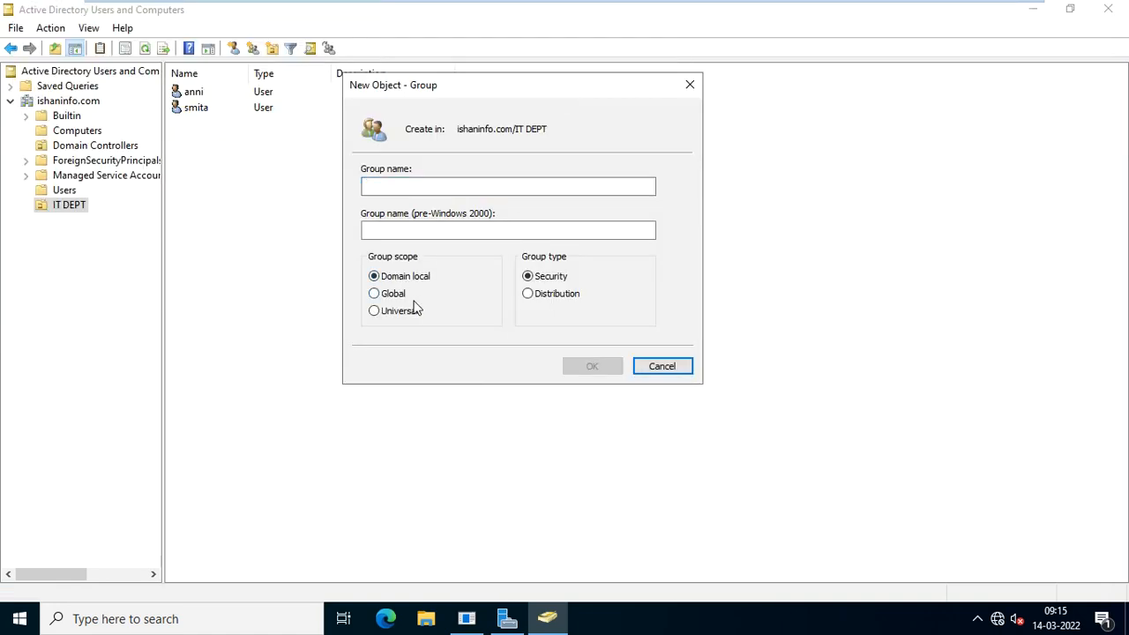
{"action": "left_click", "coordinate": [391, 294]}
{"action": "left_click", "coordinate": [399, 316]}
{"action": "left_click", "coordinate": [393, 278]}
{"action": "left_click", "coordinate": [407, 185]}
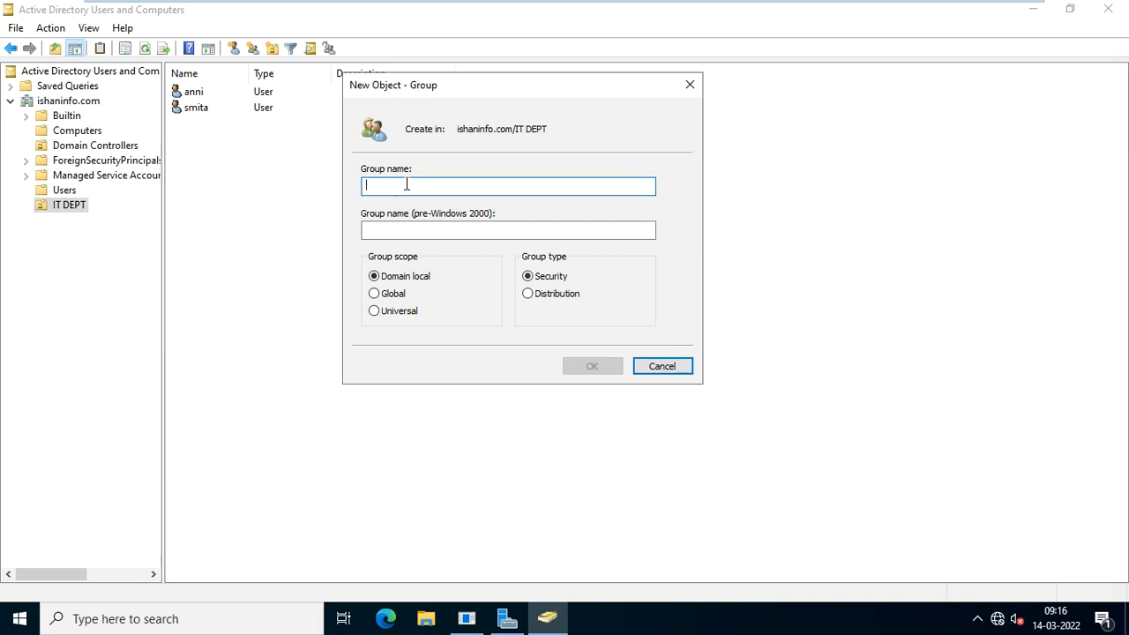
{"action": "type", "text": "Sales"}
{"action": "key", "text": "Return"}
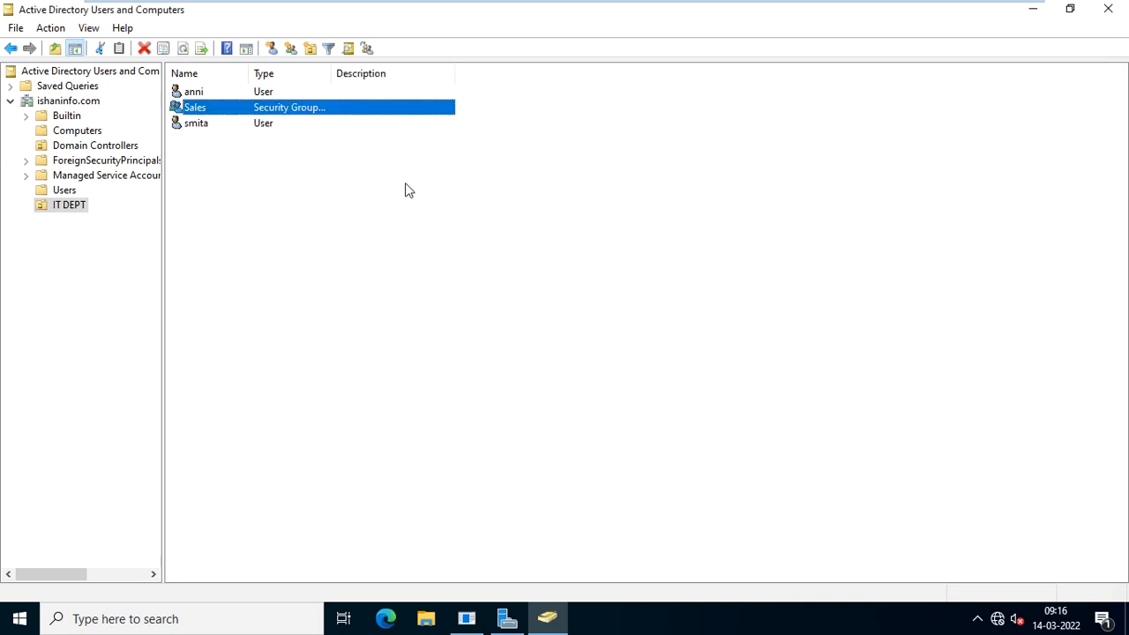
Rename the Sales group to 'Sales Dept' and accept the Rename Group dialog.
{"action": "left_click", "coordinate": [259, 184]}
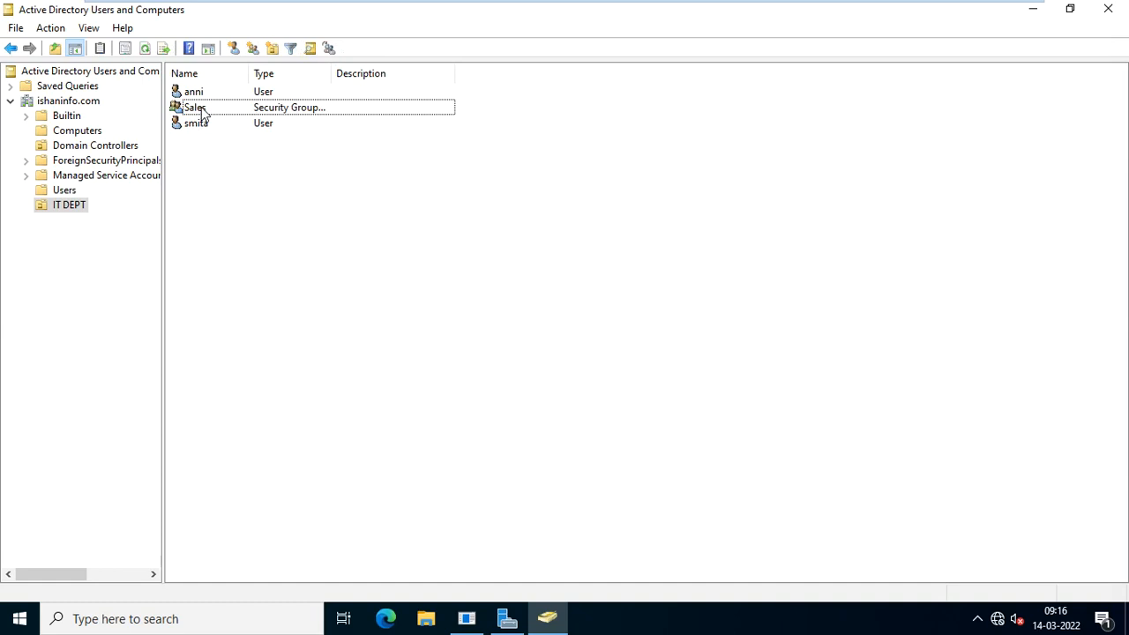
{"action": "left_click", "coordinate": [208, 111]}
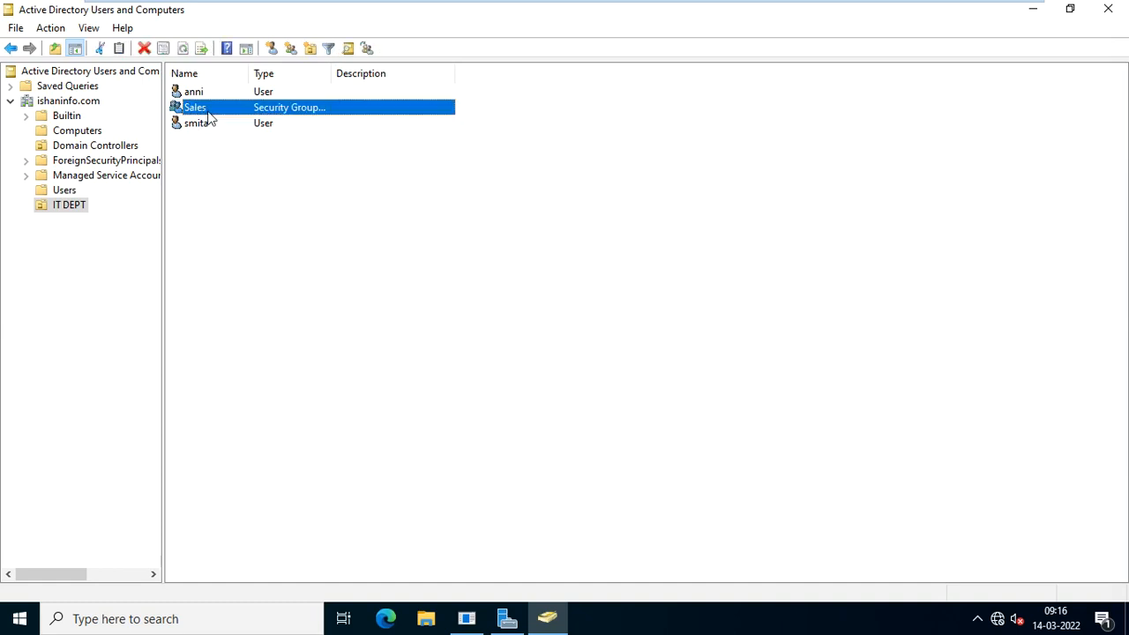
{"action": "right_click", "coordinate": [209, 116]}
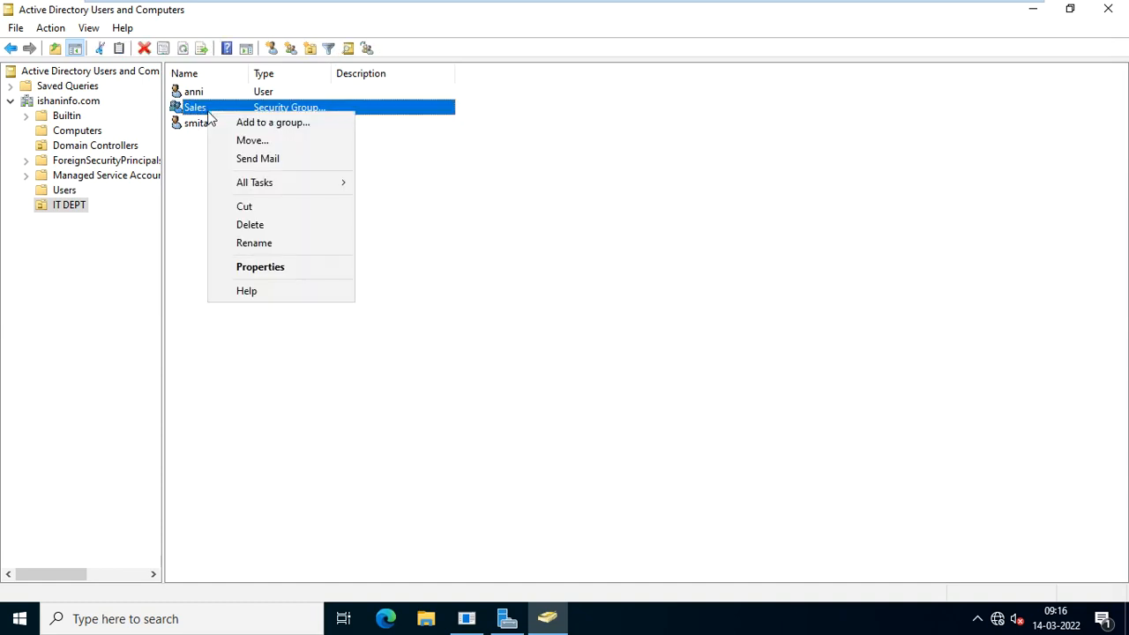
{"action": "left_click", "coordinate": [298, 244]}
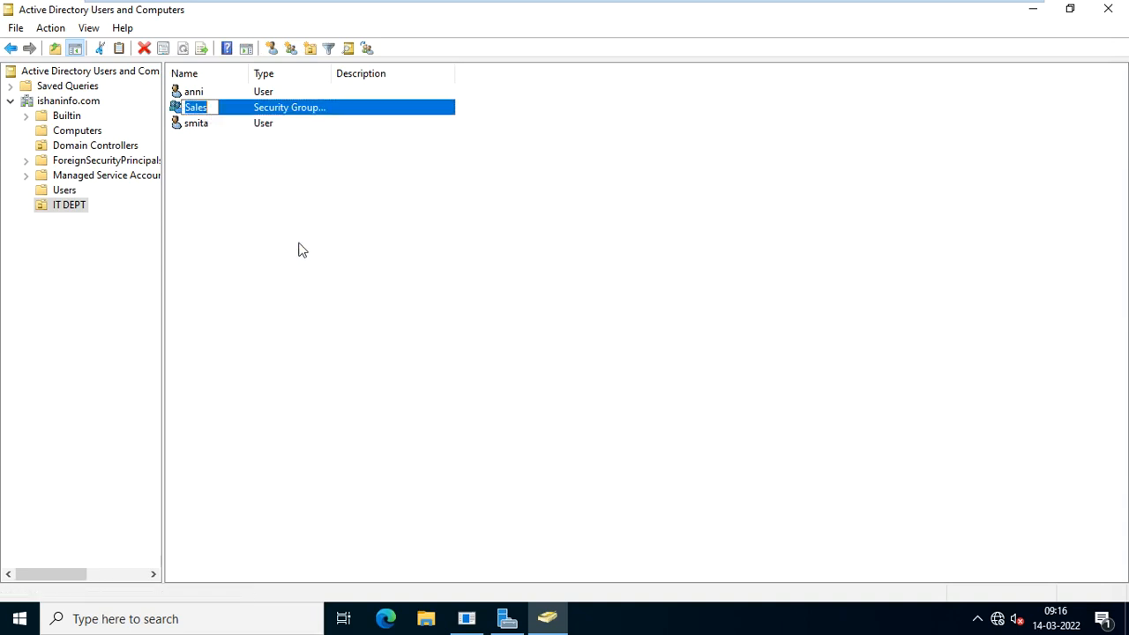
{"action": "key", "text": "End"}
{"action": "type", "text": "Dept"}
{"action": "key", "text": "Return"}
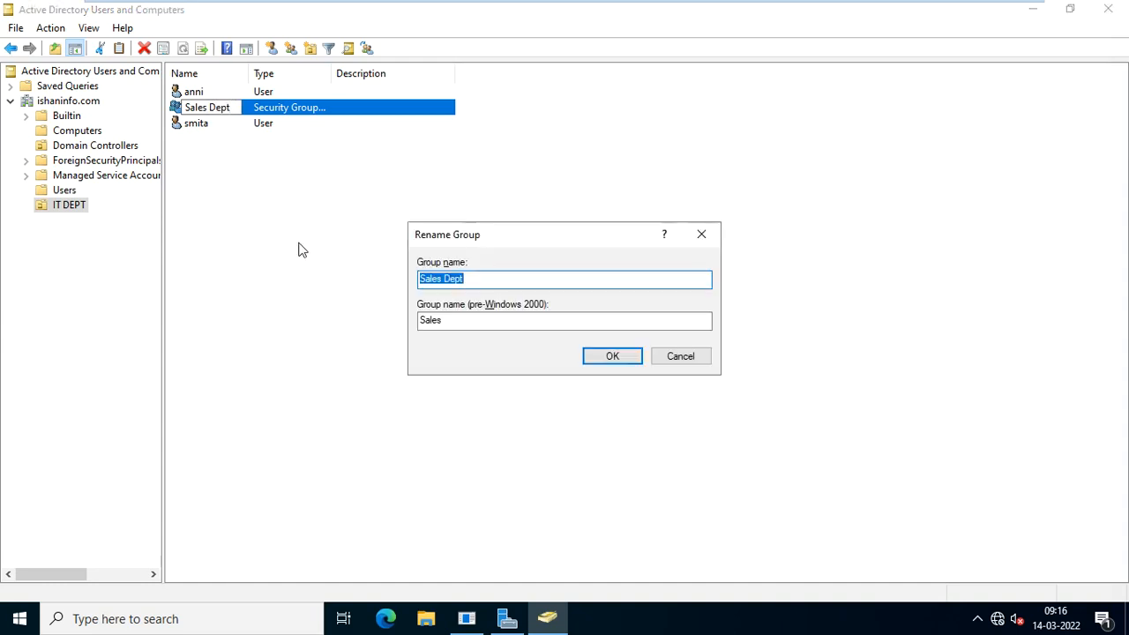
{"action": "left_click", "coordinate": [607, 357]}
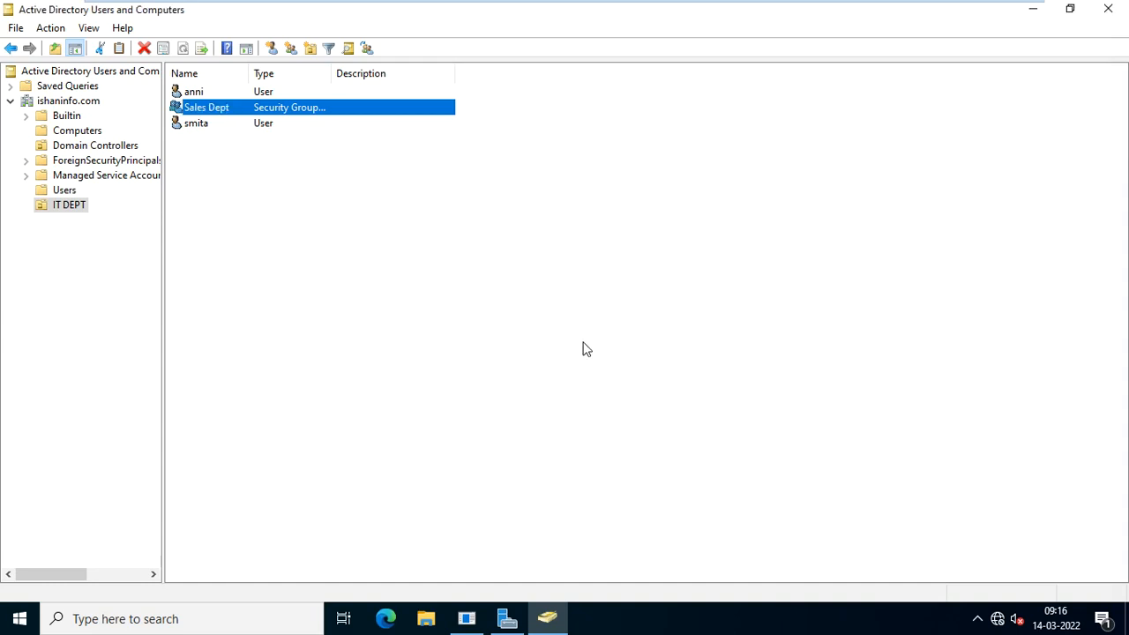
{"action": "left_click", "coordinate": [286, 198]}
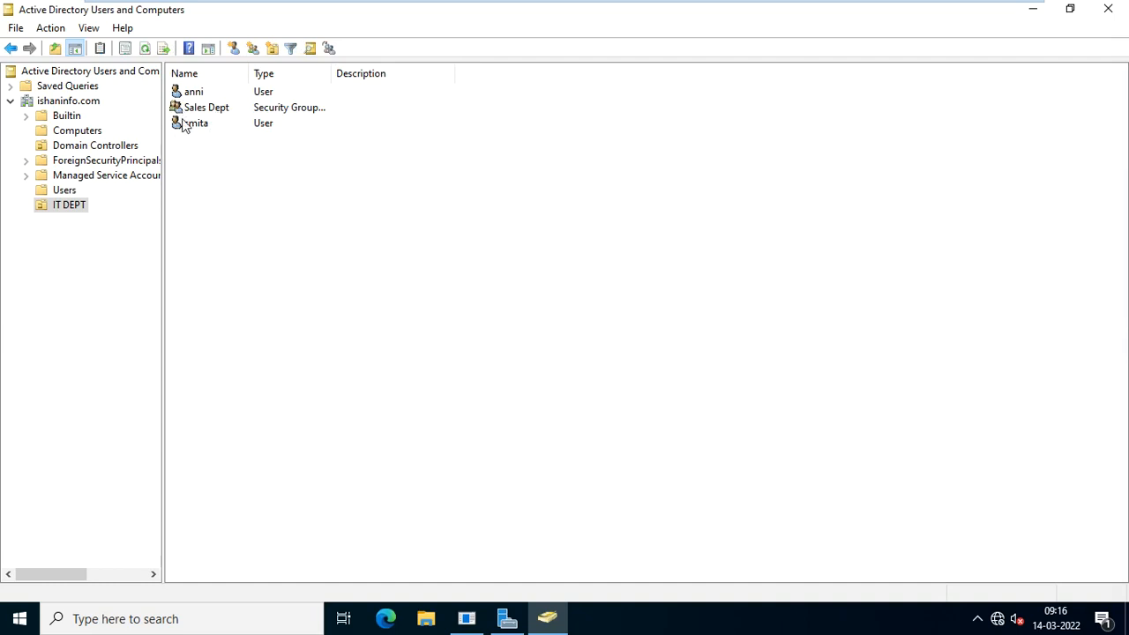
{"action": "left_click", "coordinate": [225, 115]}
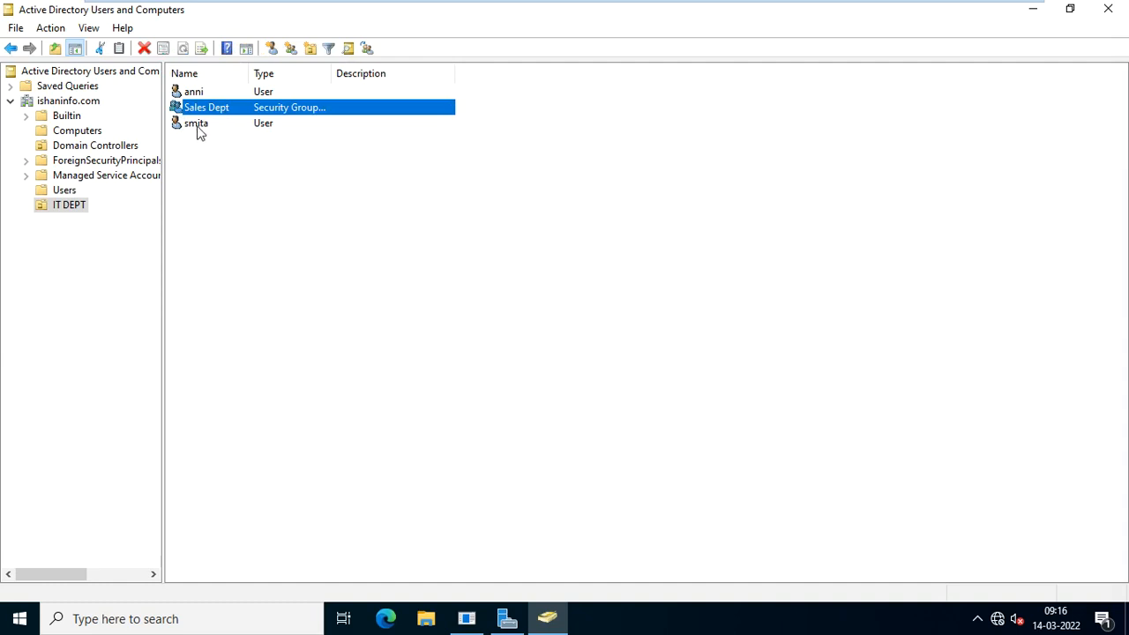
{"action": "left_click", "coordinate": [198, 128]}
{"action": "left_click", "coordinate": [191, 91]}
{"action": "left_click", "coordinate": [221, 112]}
{"action": "right_click", "coordinate": [221, 119]}
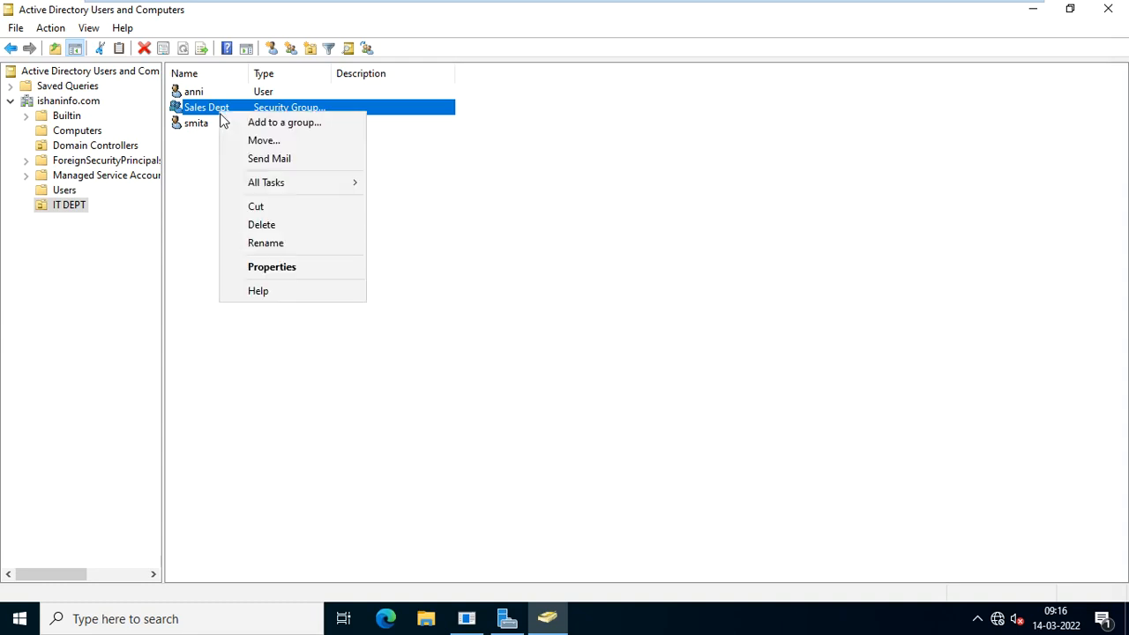
{"action": "left_click", "coordinate": [299, 276]}
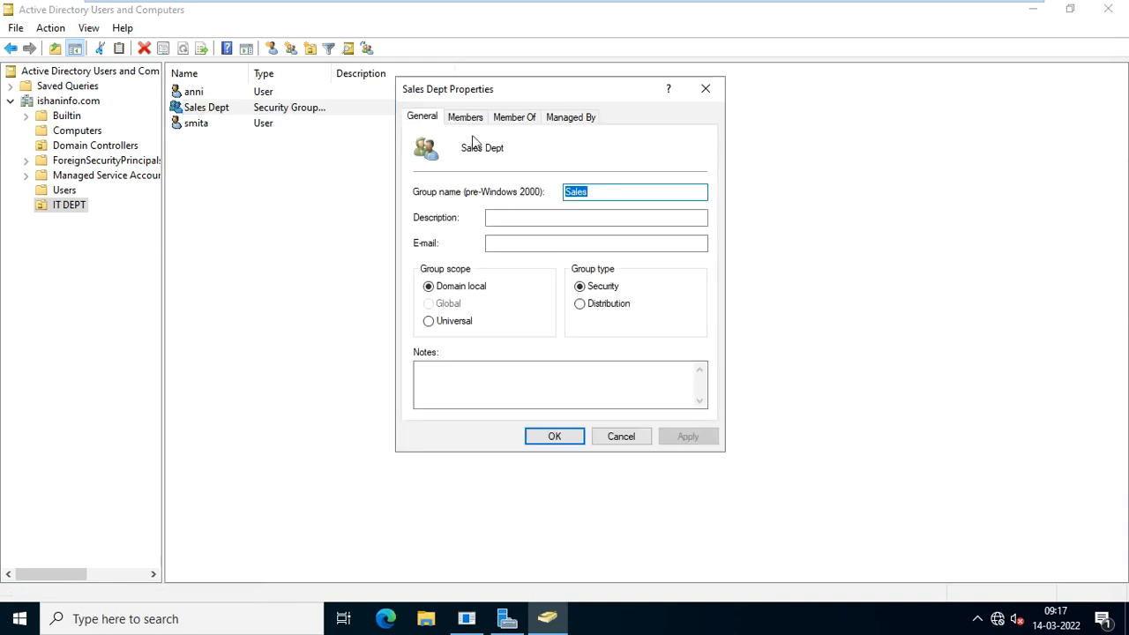
{"action": "left_click", "coordinate": [474, 127]}
{"action": "left_click", "coordinate": [442, 393]}
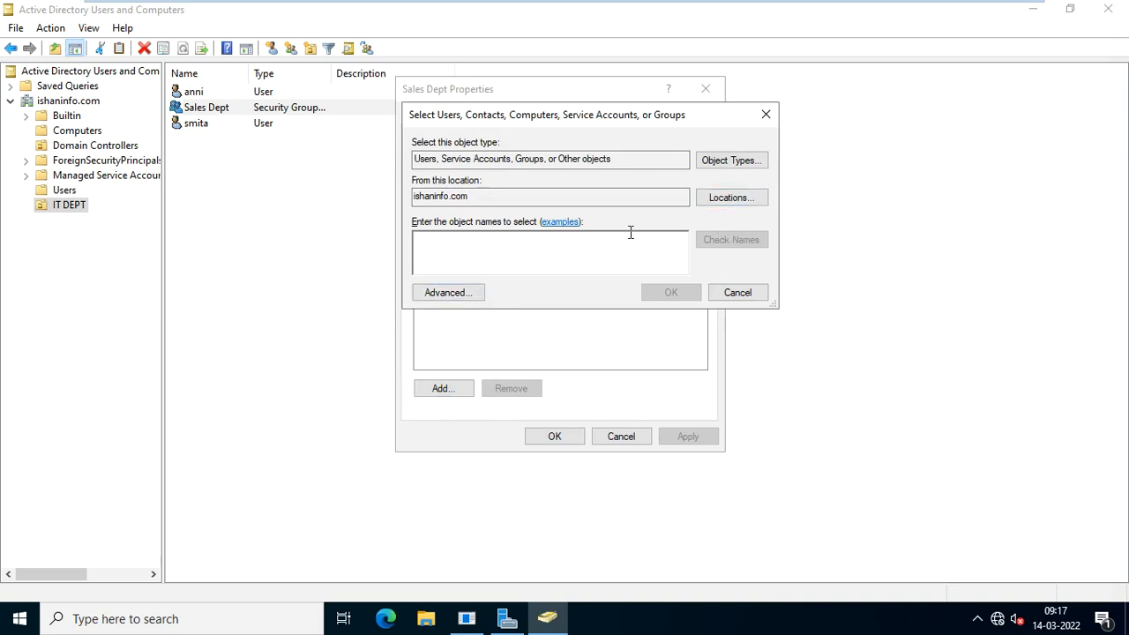
{"action": "type", "text": "anni"}
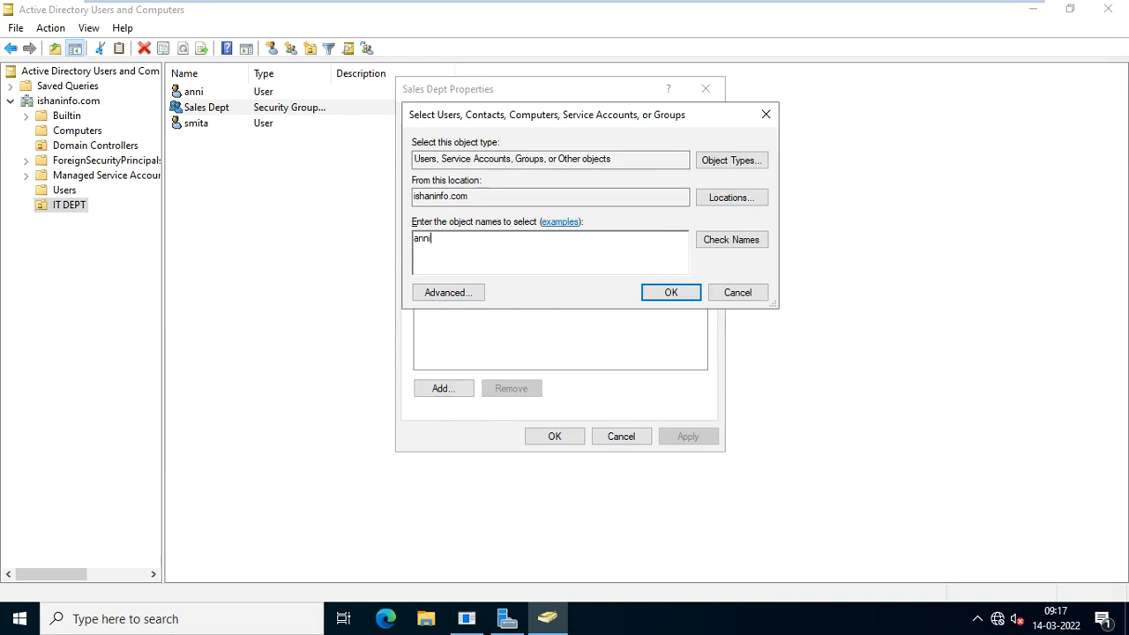
{"action": "left_click", "coordinate": [727, 245]}
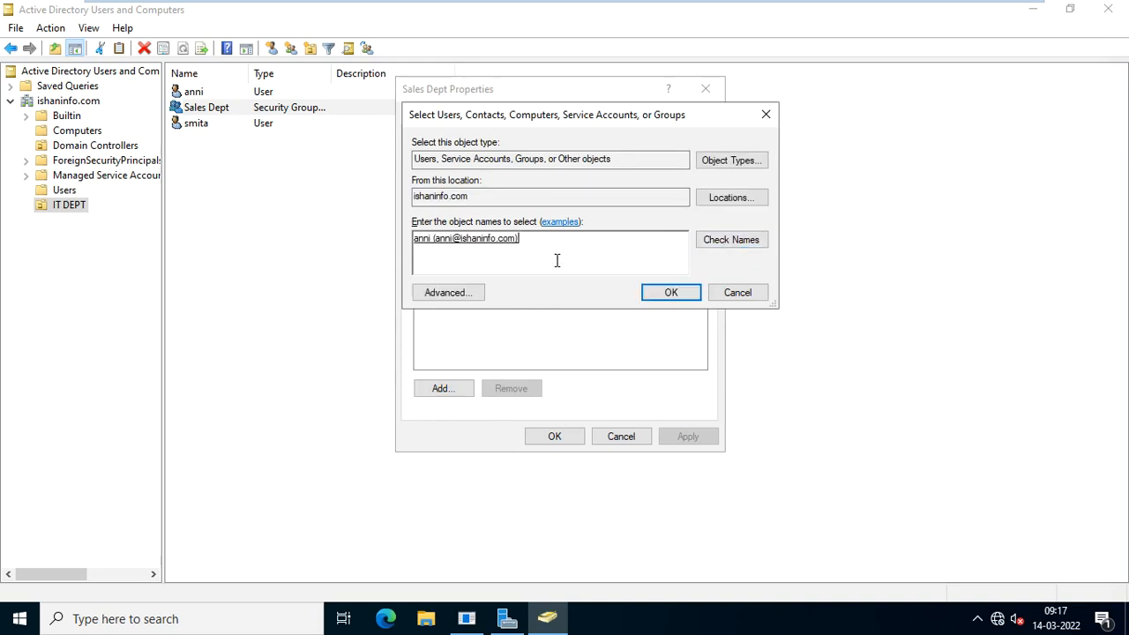
{"action": "left_click", "coordinate": [662, 297]}
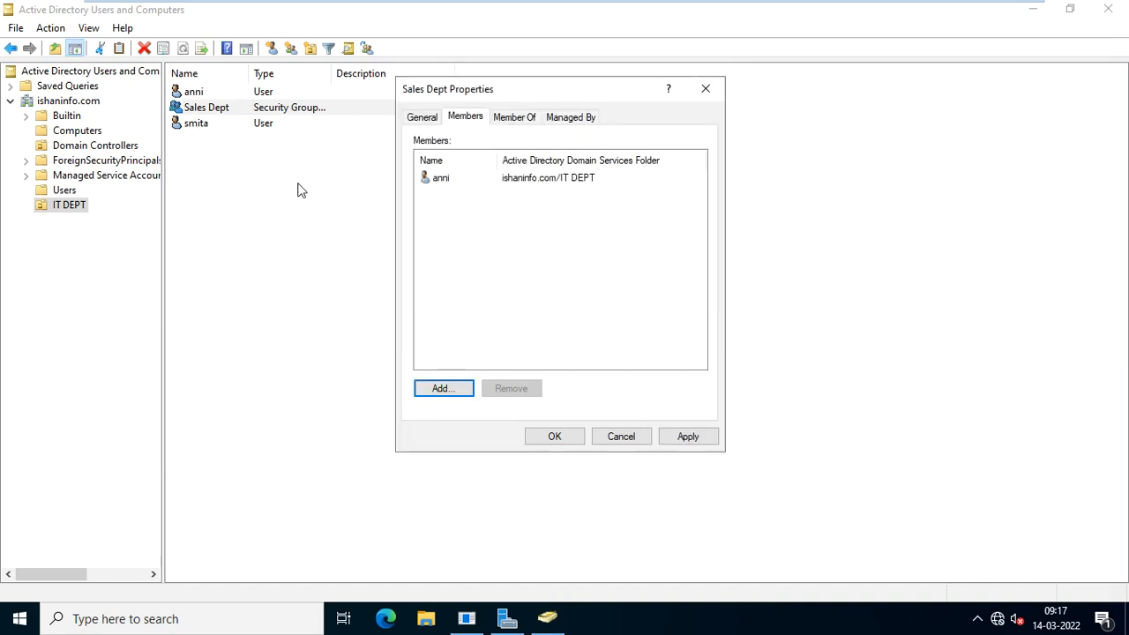
{"action": "left_click", "coordinate": [621, 437]}
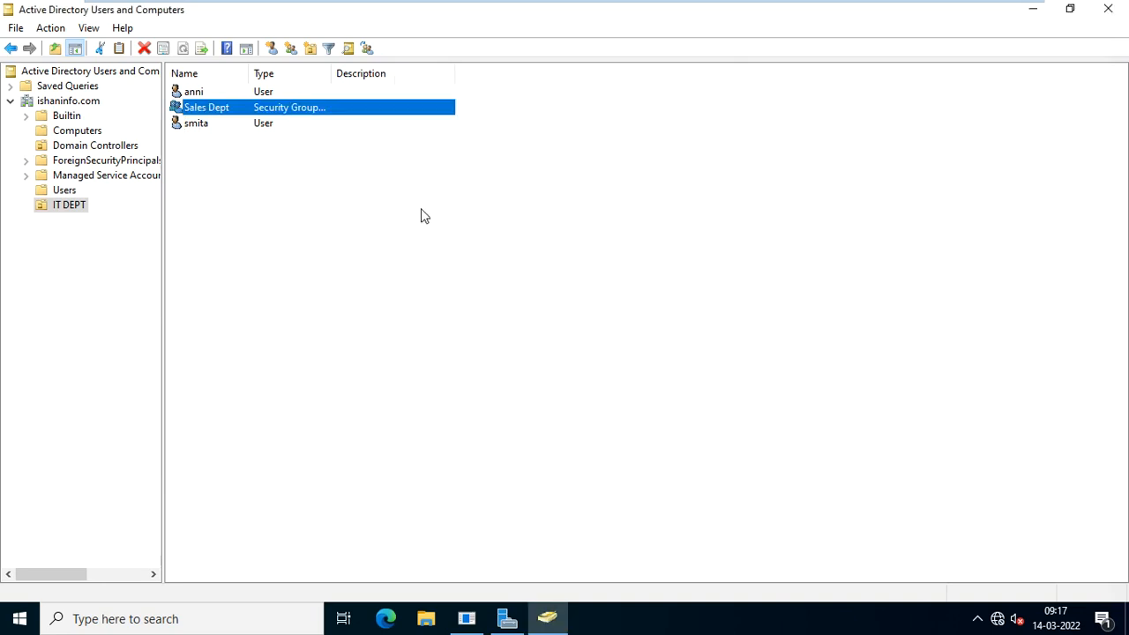
Review the Sales Dept group's Members and Member Of tabs, then close its properties.
{"action": "double_click", "coordinate": [228, 112]}
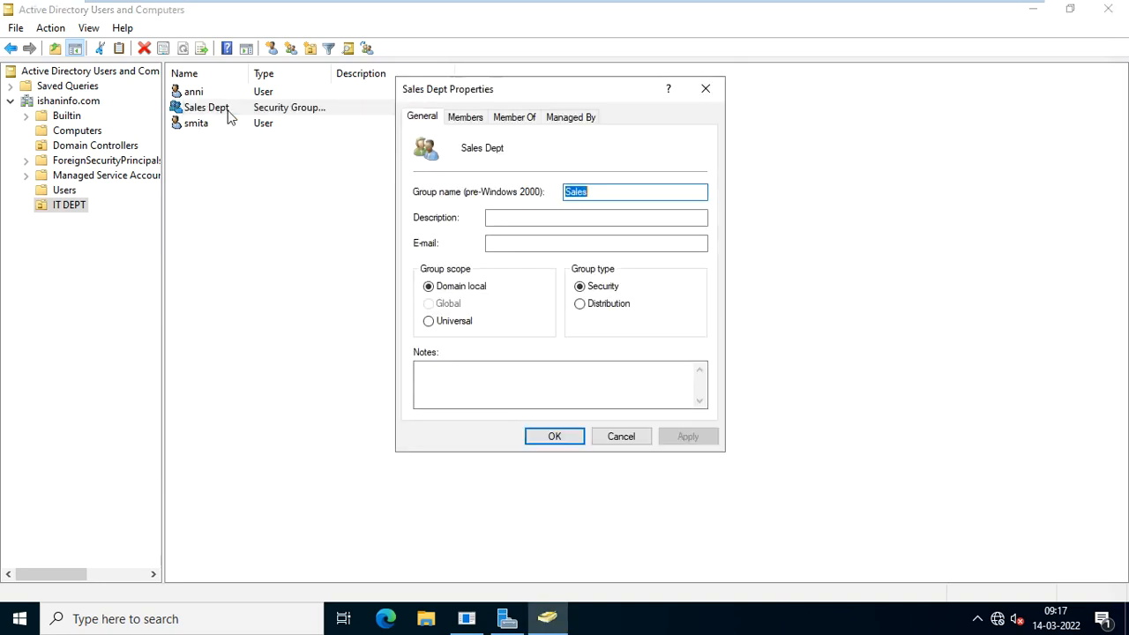
{"action": "left_click", "coordinate": [507, 119]}
{"action": "left_click", "coordinate": [466, 118]}
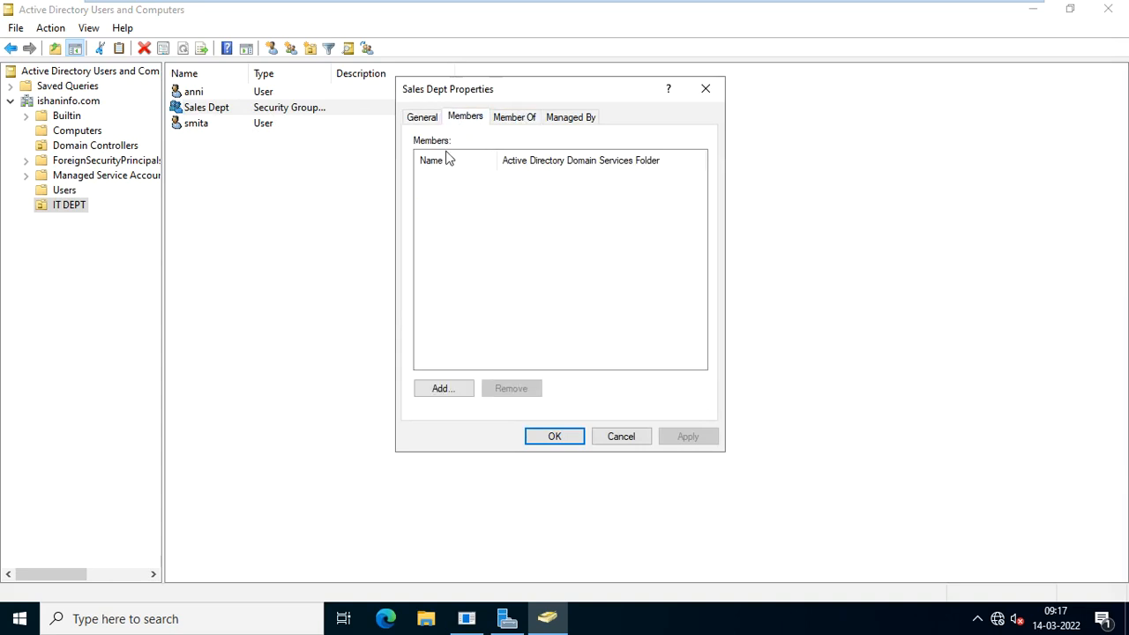
{"action": "left_click", "coordinate": [625, 438]}
{"action": "left_click", "coordinate": [342, 238]}
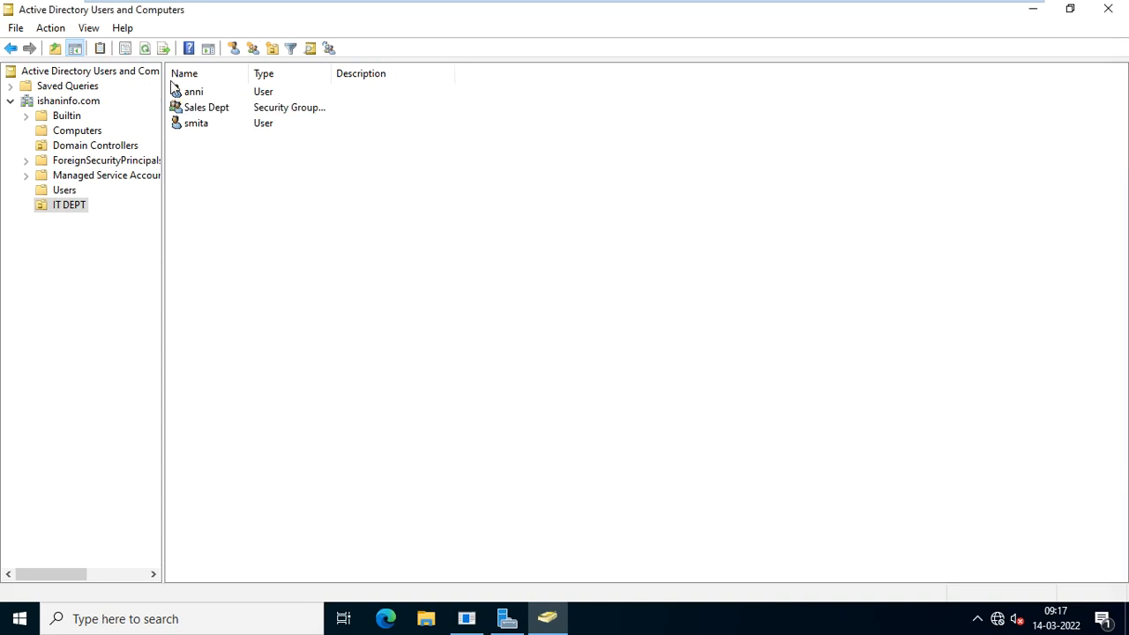
Add user smita to the Sales Dept group and verify the membership in its properties.
{"action": "right_click", "coordinate": [196, 129]}
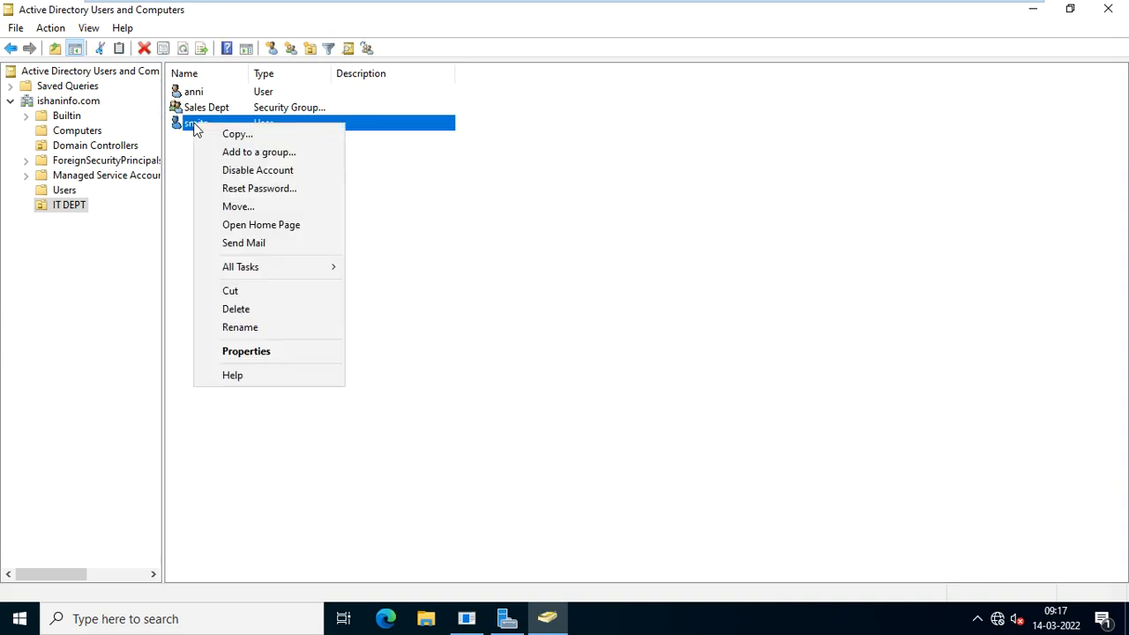
{"action": "left_click", "coordinate": [259, 154]}
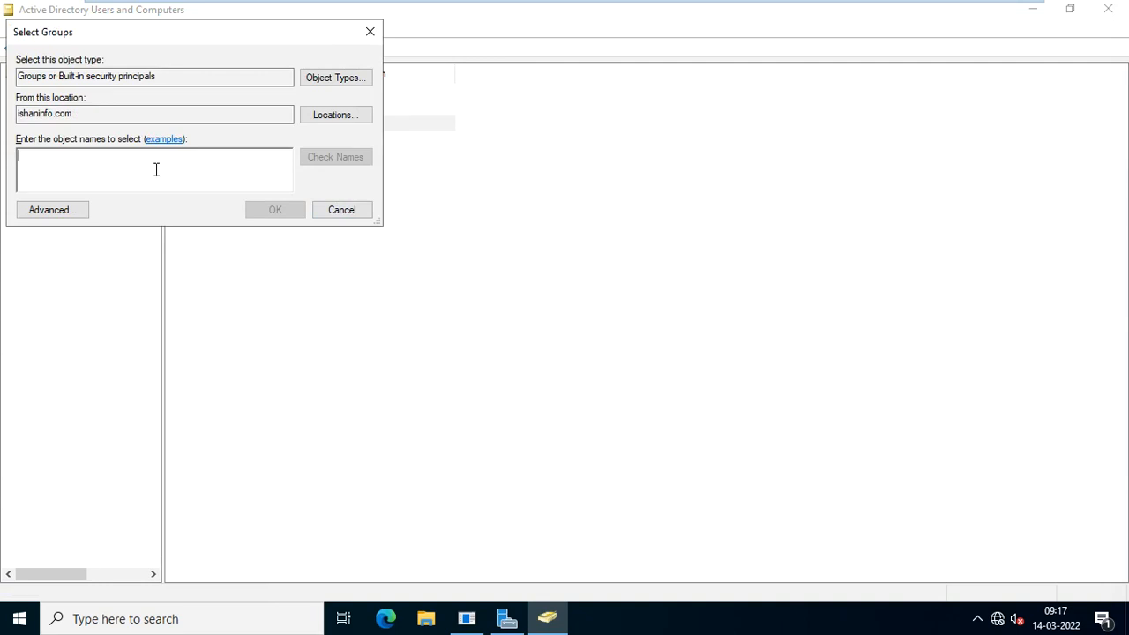
{"action": "type", "text": "Sales"}
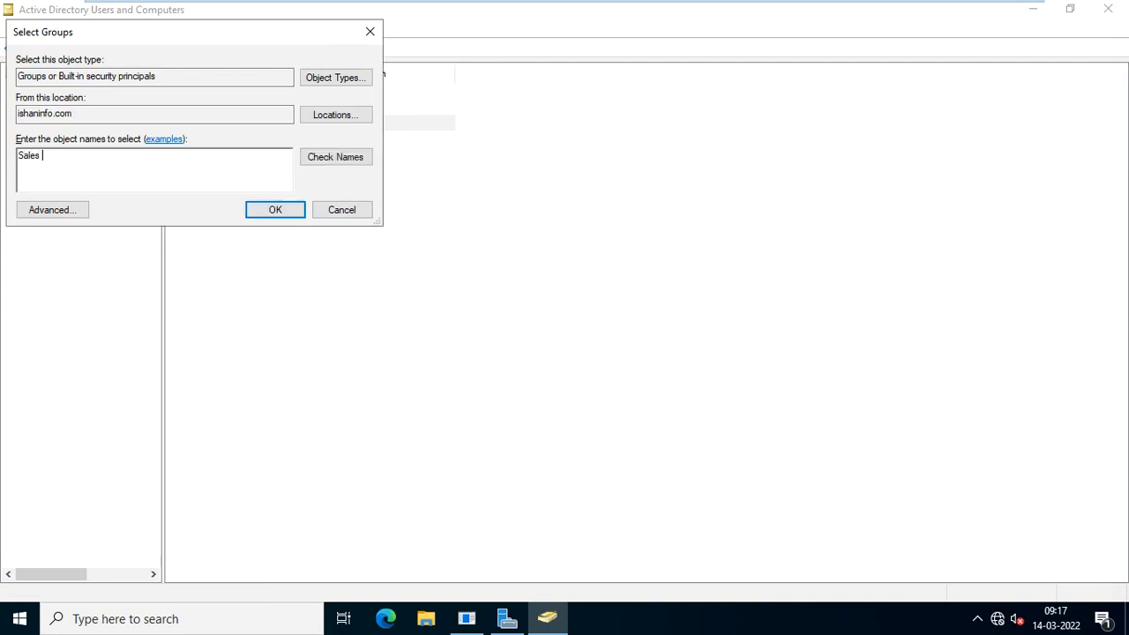
{"action": "type", "text": " Dep"}
{"action": "left_click", "coordinate": [325, 161]}
{"action": "left_click", "coordinate": [262, 210]}
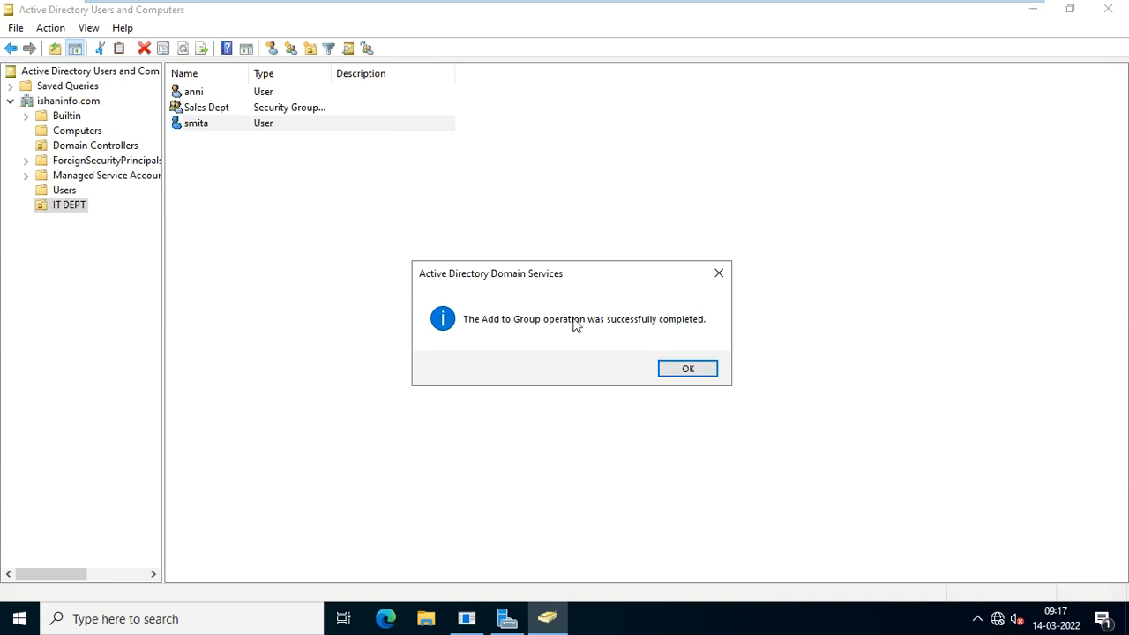
{"action": "left_click", "coordinate": [692, 371]}
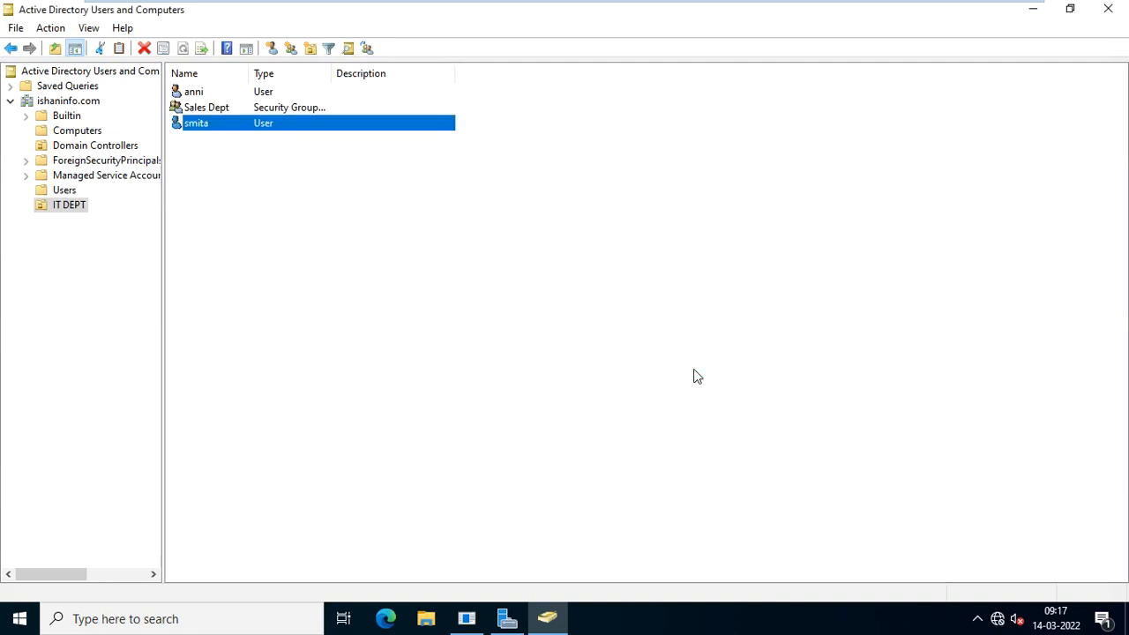
{"action": "double_click", "coordinate": [219, 108]}
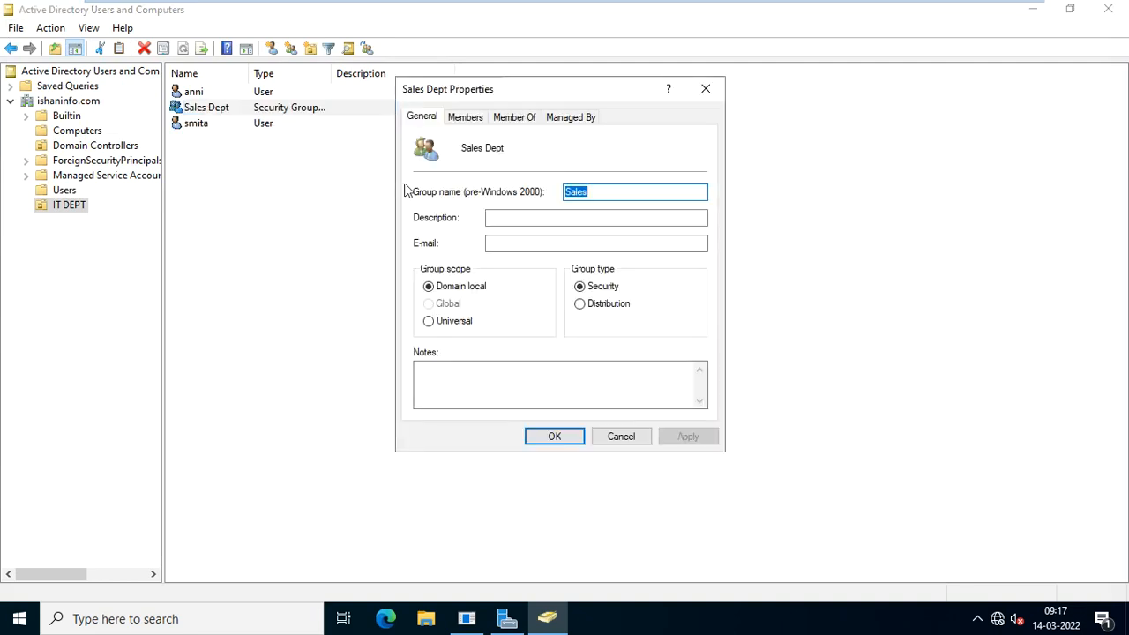
{"action": "left_click", "coordinate": [469, 118]}
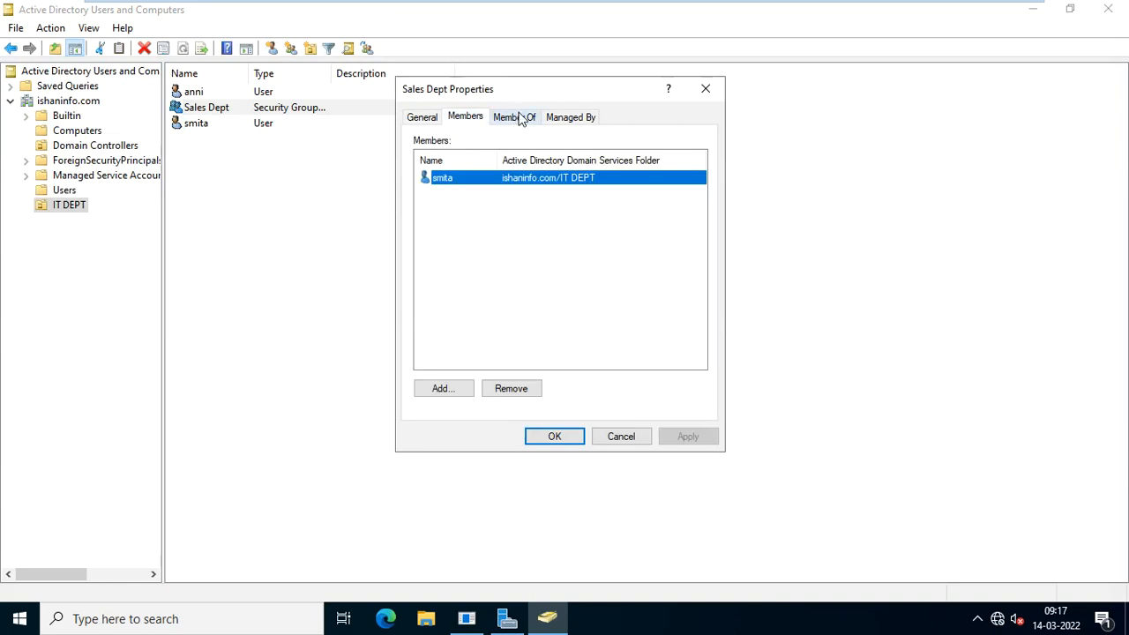
{"action": "left_click", "coordinate": [520, 119]}
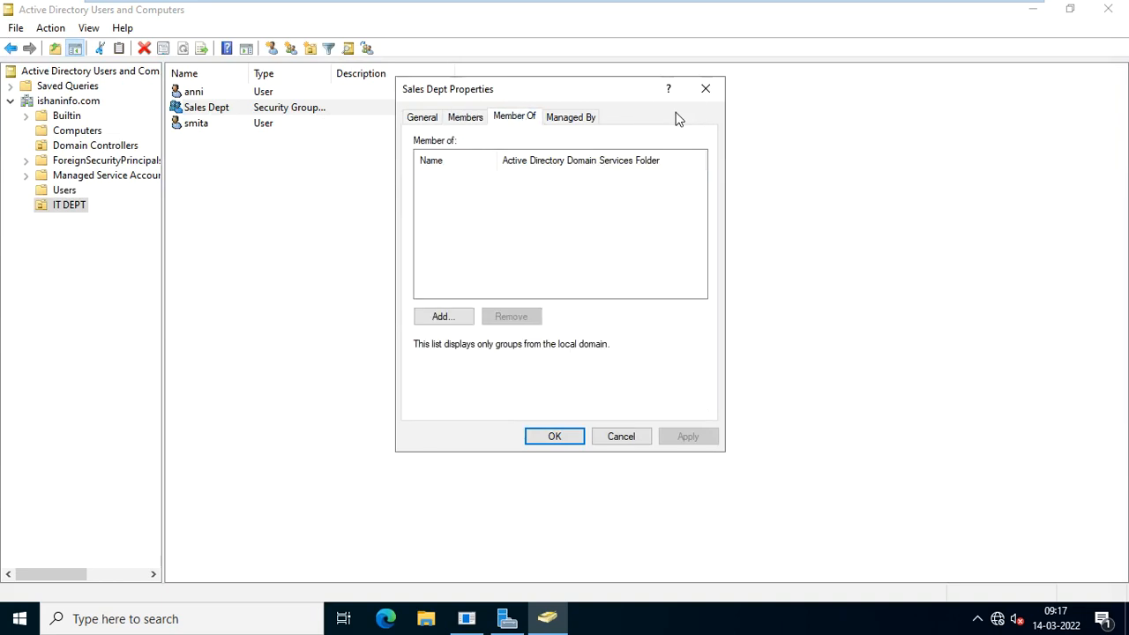
{"action": "left_click", "coordinate": [705, 92]}
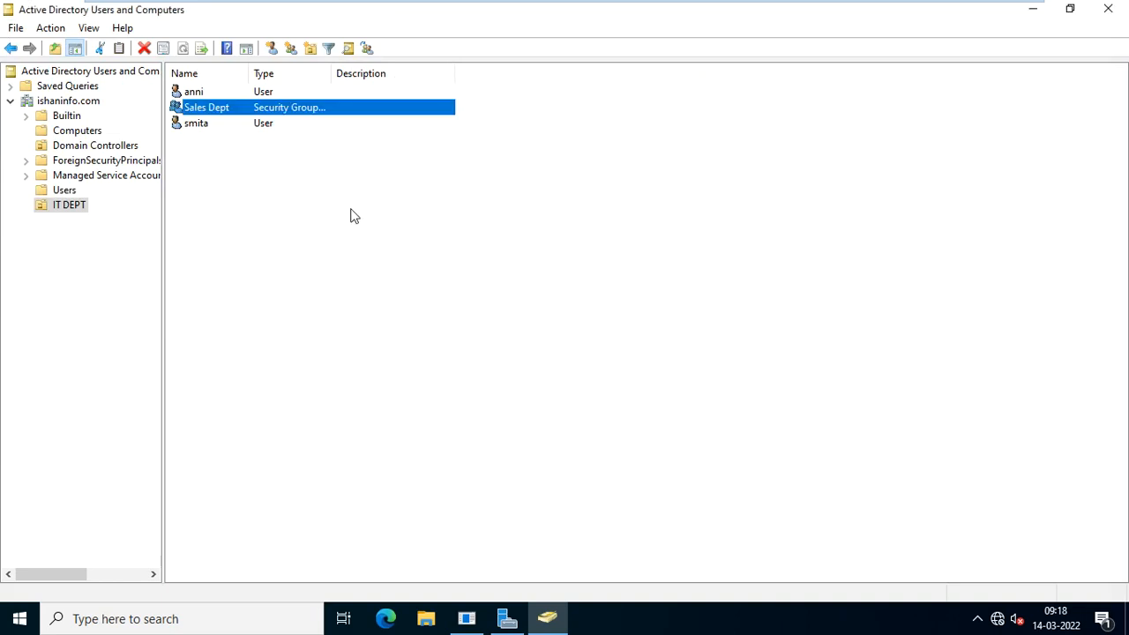
Add anni to Sales Dept through the Members tab and save the change.
{"action": "double_click", "coordinate": [228, 107]}
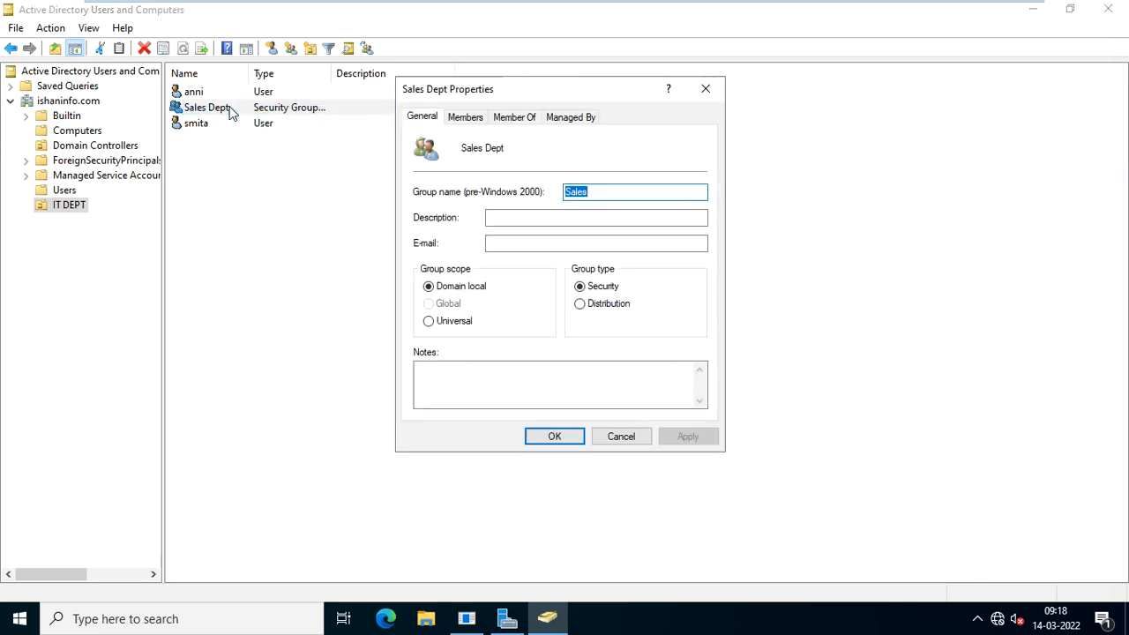
{"action": "left_click", "coordinate": [463, 120]}
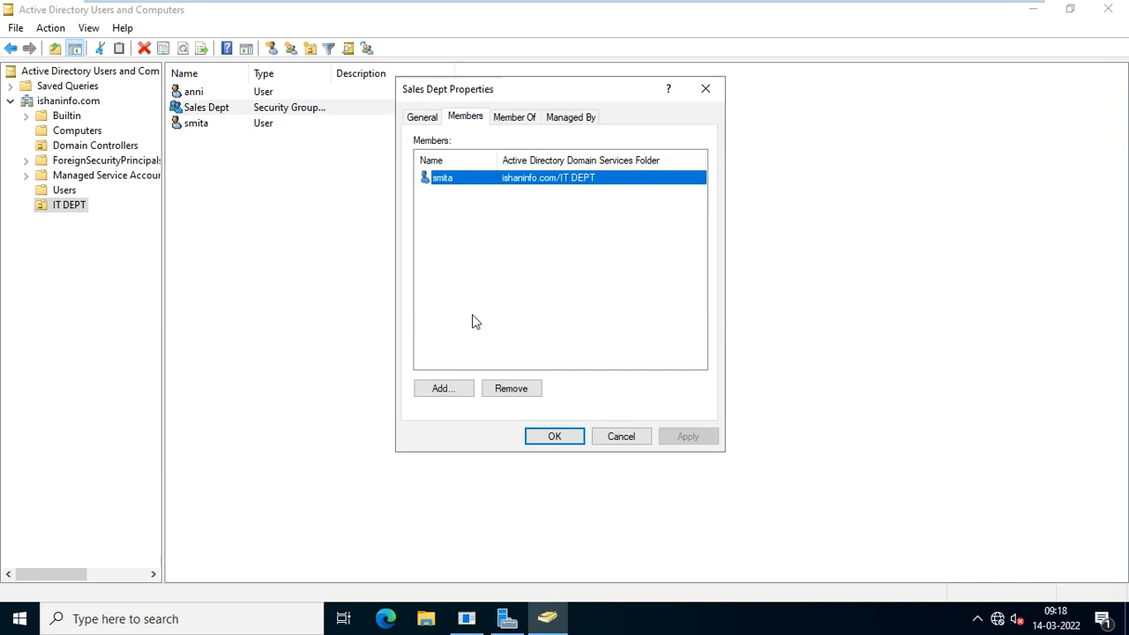
{"action": "left_click", "coordinate": [444, 388]}
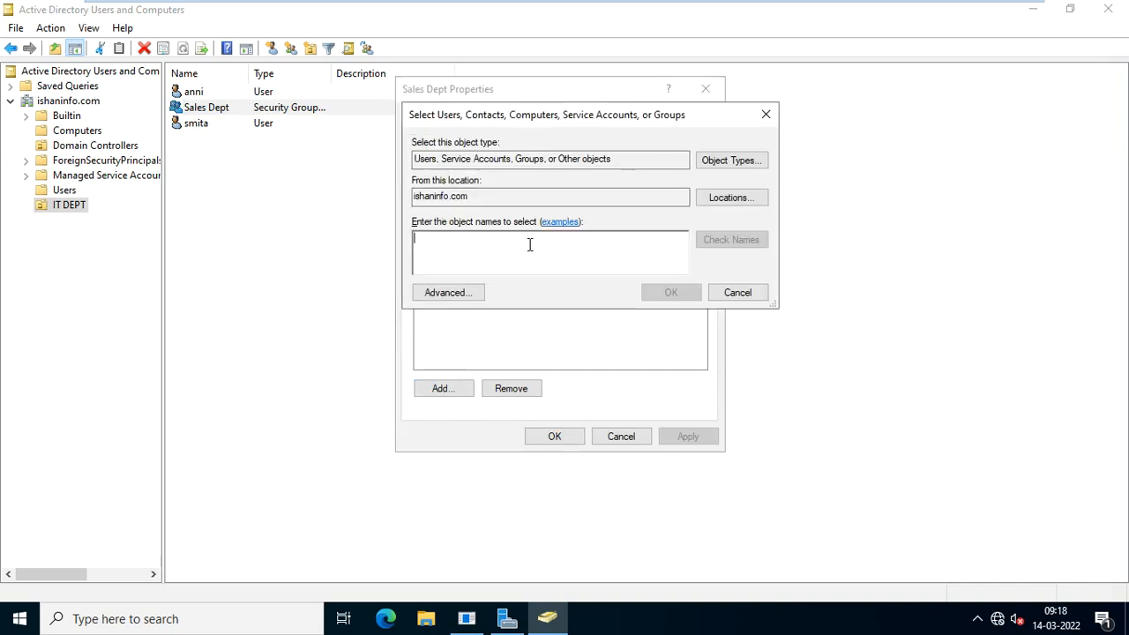
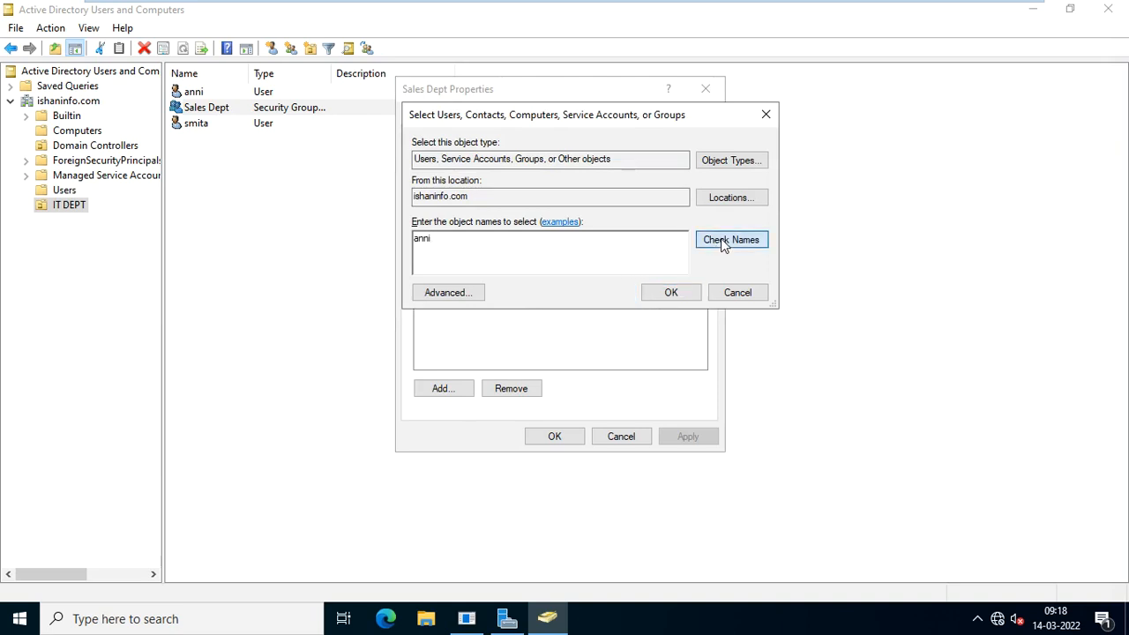
{"action": "left_click", "coordinate": [724, 244]}
{"action": "left_click", "coordinate": [686, 292]}
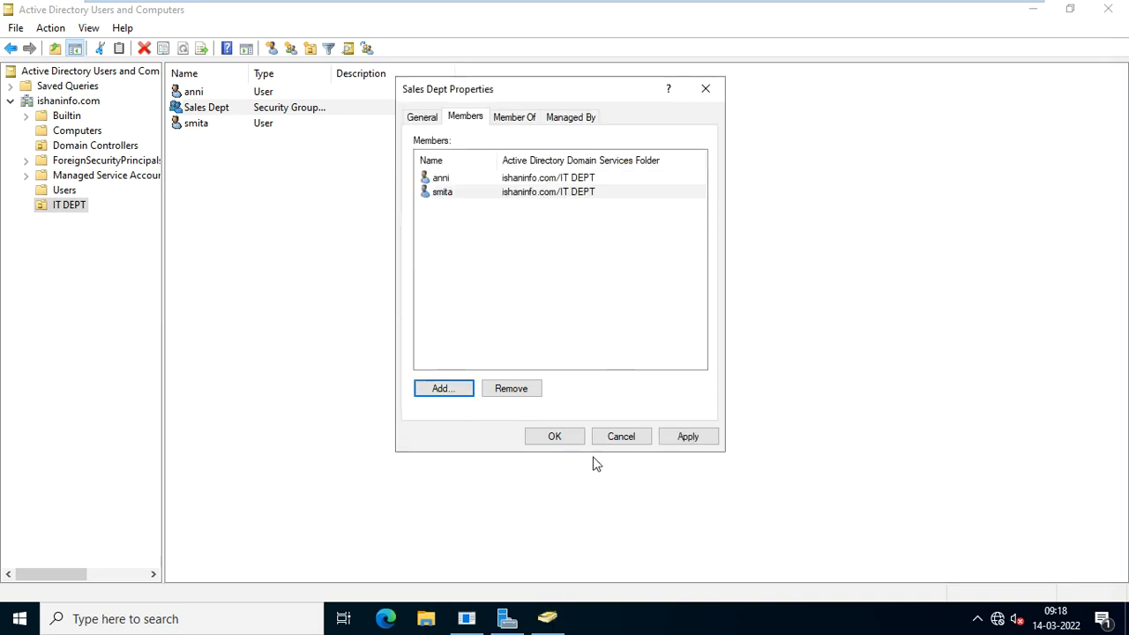
{"action": "left_click", "coordinate": [686, 436]}
{"action": "left_click", "coordinate": [567, 441]}
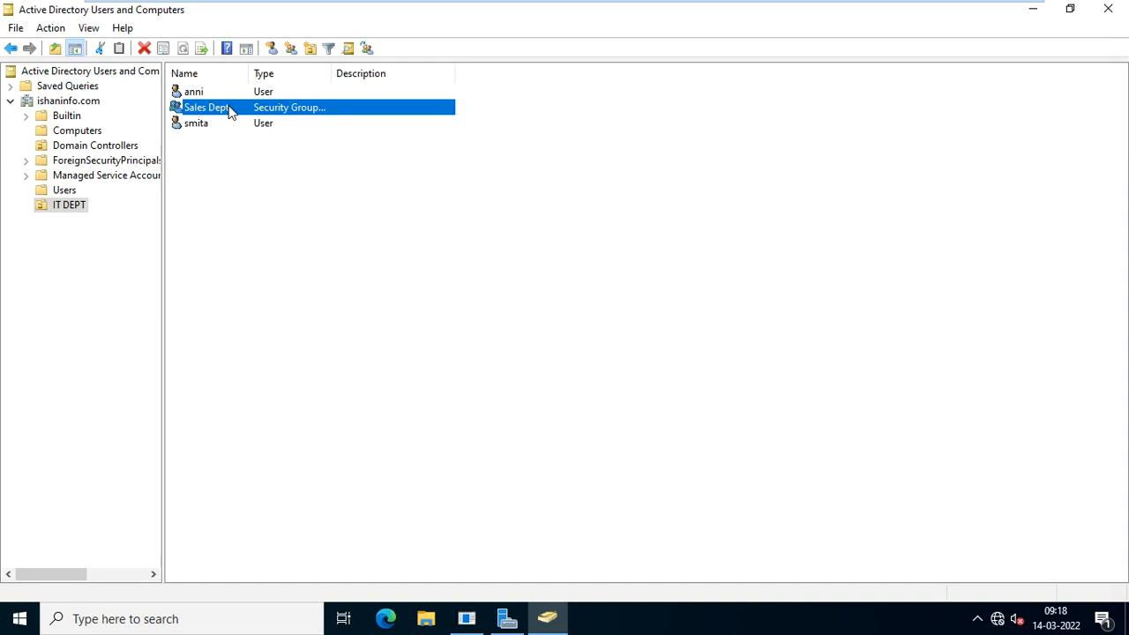
Create user manish in IT DEPT with first and logon name manish and a password.
{"action": "right_click", "coordinate": [199, 165]}
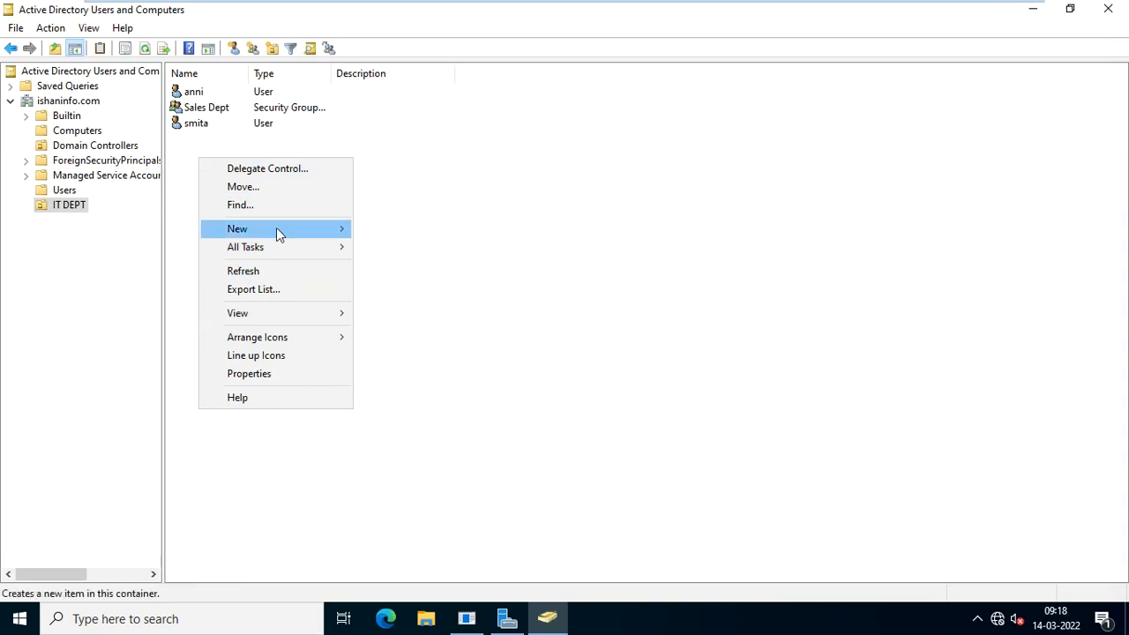
{"action": "mouse_move", "coordinate": [276, 232]}
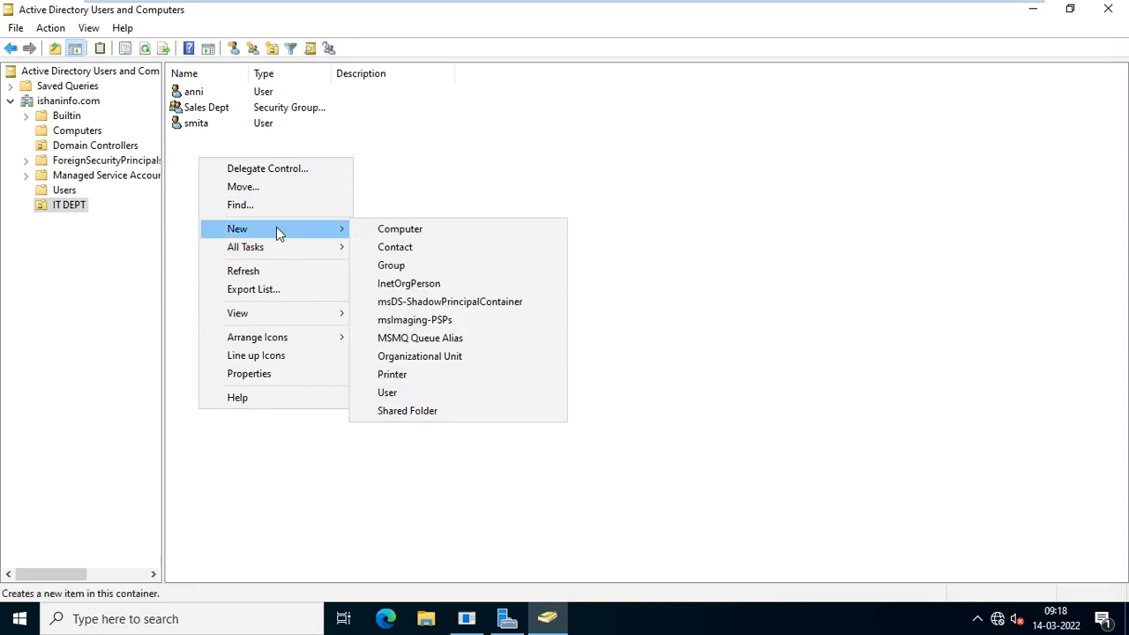
{"action": "left_click", "coordinate": [458, 394]}
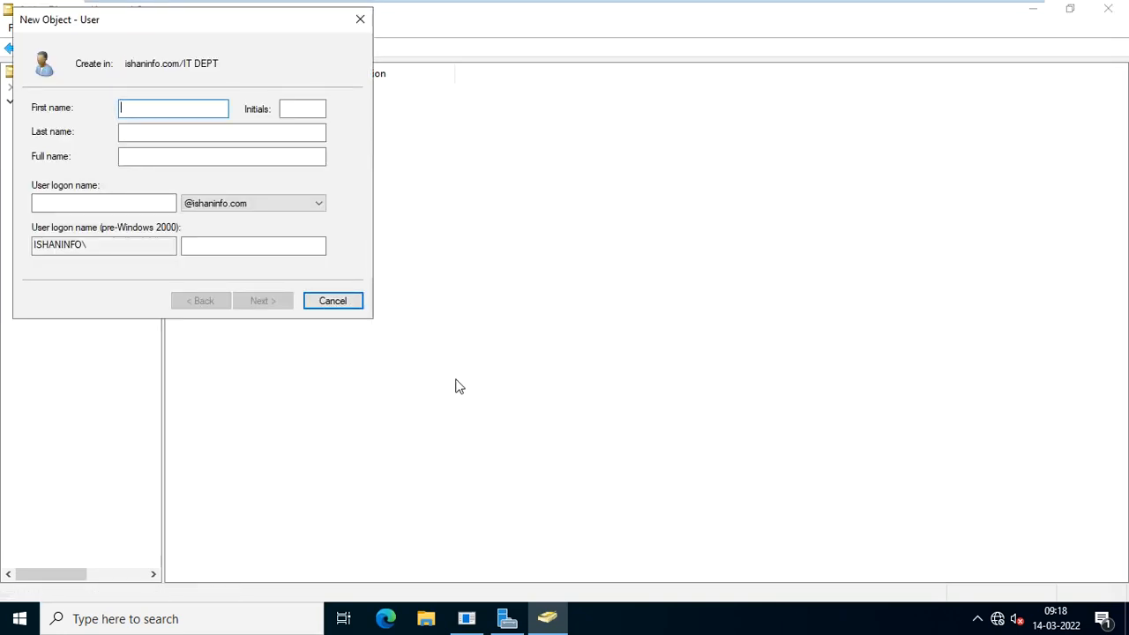
{"action": "type", "text": "manish"}
{"action": "key", "text": "Tab"}
{"action": "key", "text": "Tab"}
{"action": "key", "text": "Tab"}
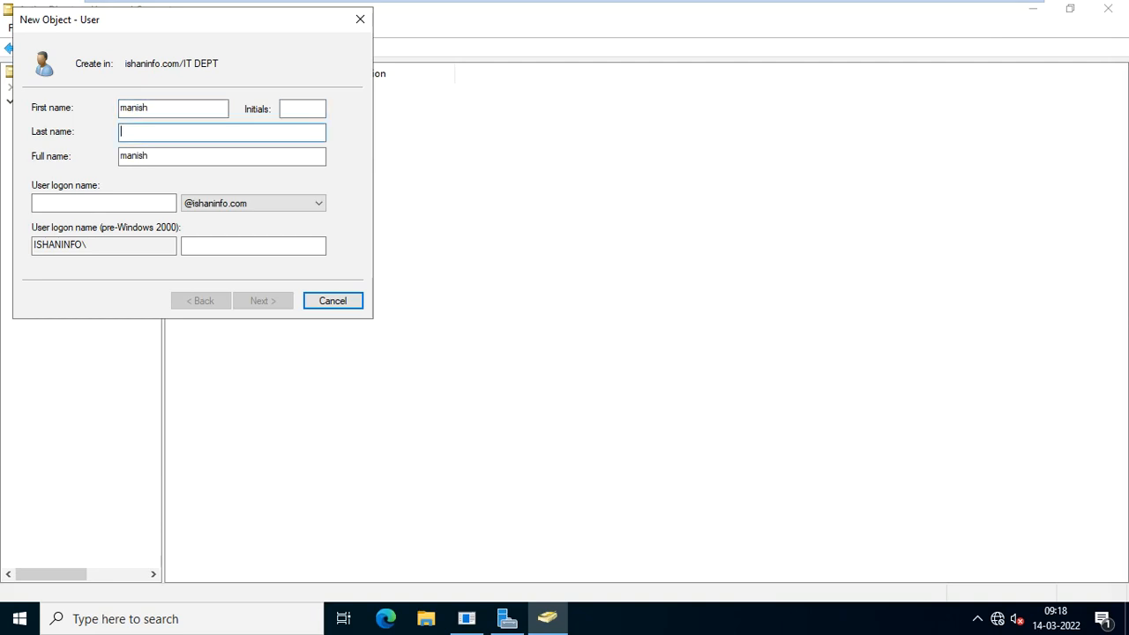
{"action": "key", "text": "Tab"}
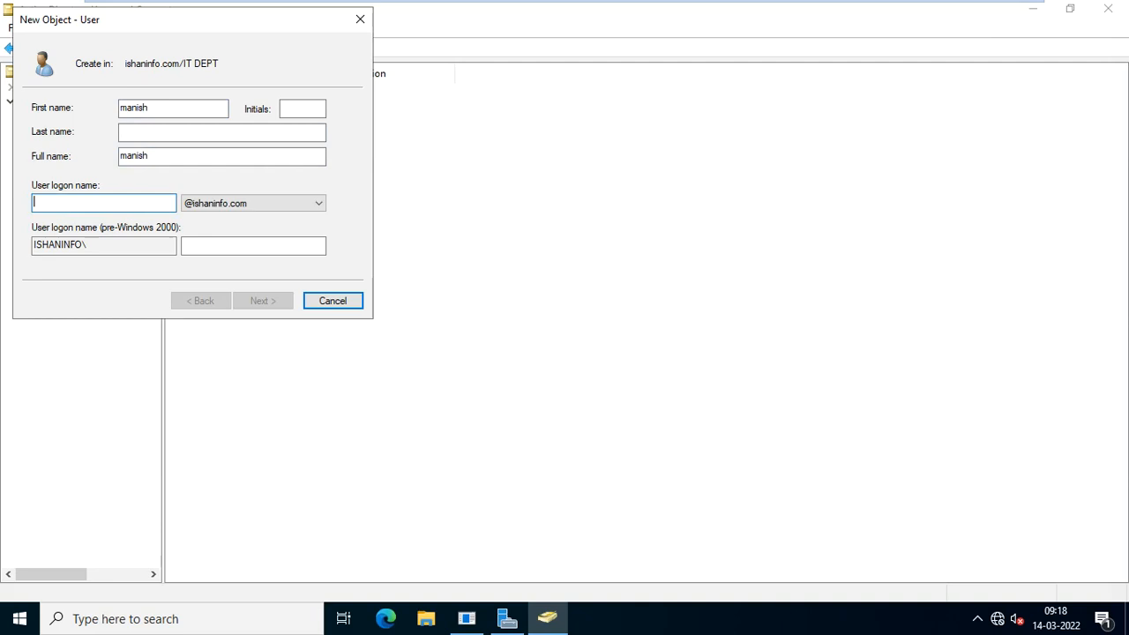
{"action": "type", "text": "manish"}
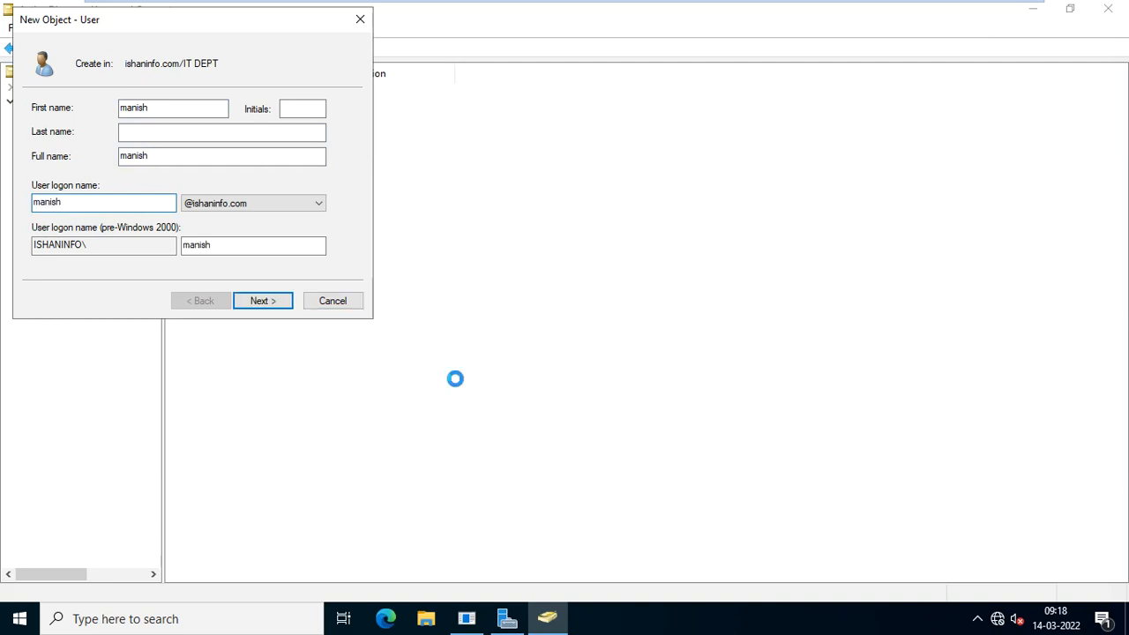
{"action": "key", "text": "Return"}
{"action": "type", "text": "•••••"}
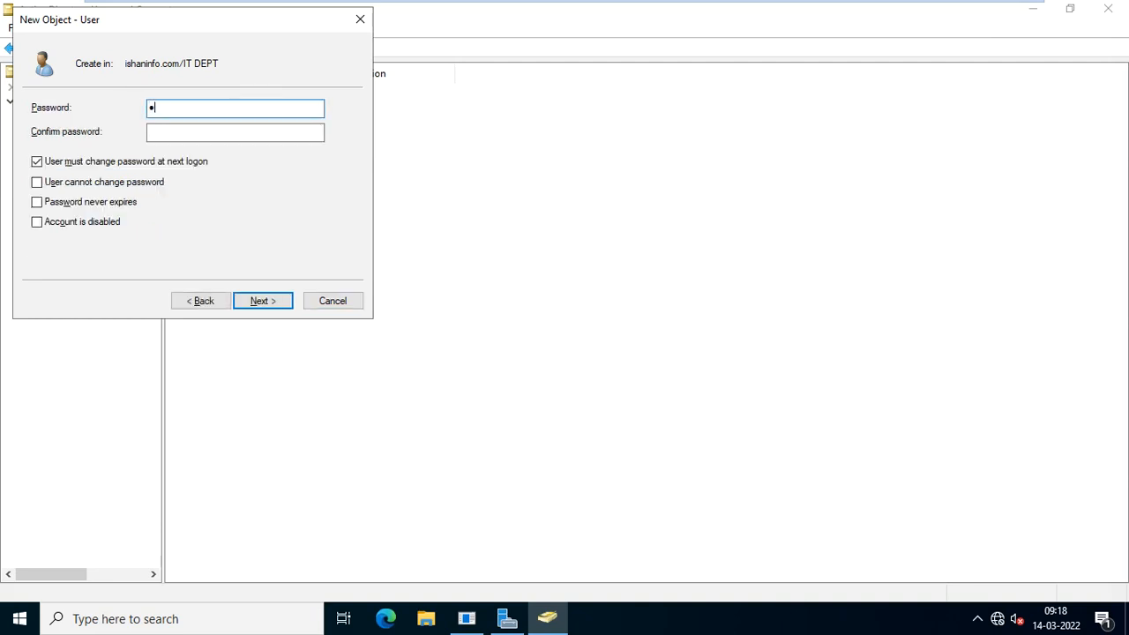
{"action": "type", "text": "••••"}
{"action": "key", "text": "Tab"}
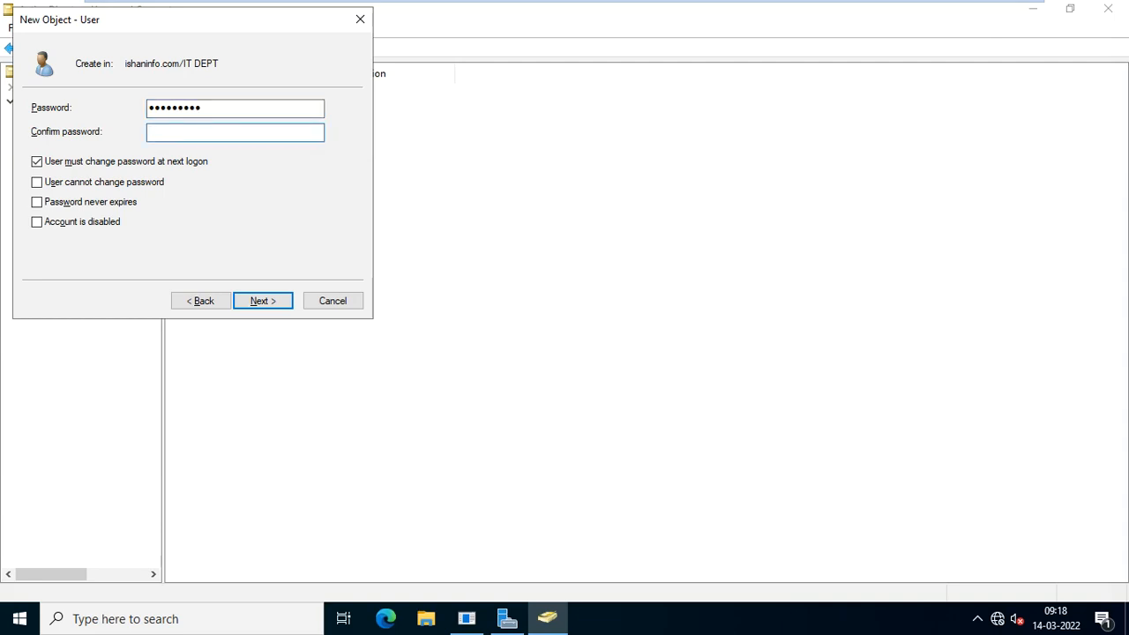
{"action": "type", "text": "•••••••••"}
{"action": "left_click", "coordinate": [261, 303]}
{"action": "left_click", "coordinate": [262, 301]}
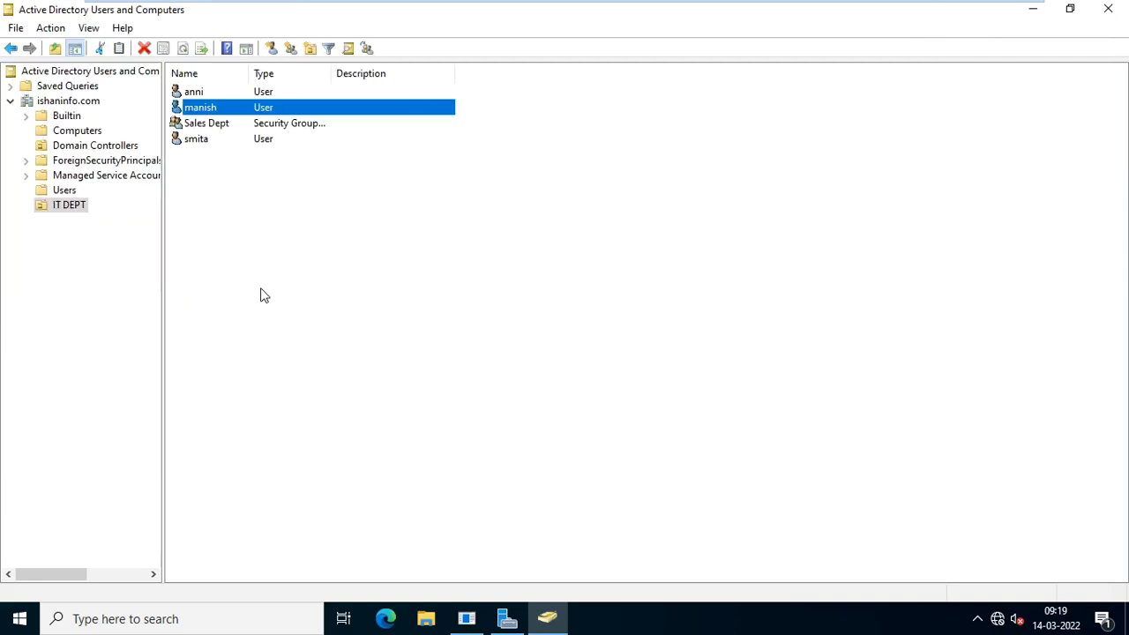
{"action": "right_click", "coordinate": [212, 115]}
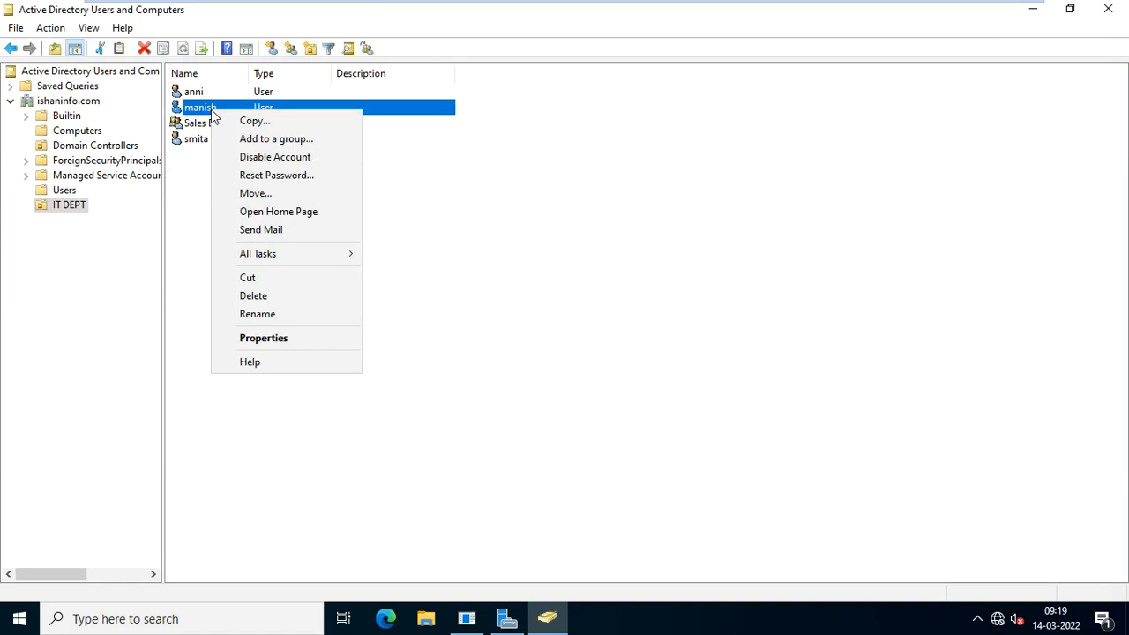
{"action": "left_click", "coordinate": [274, 177]}
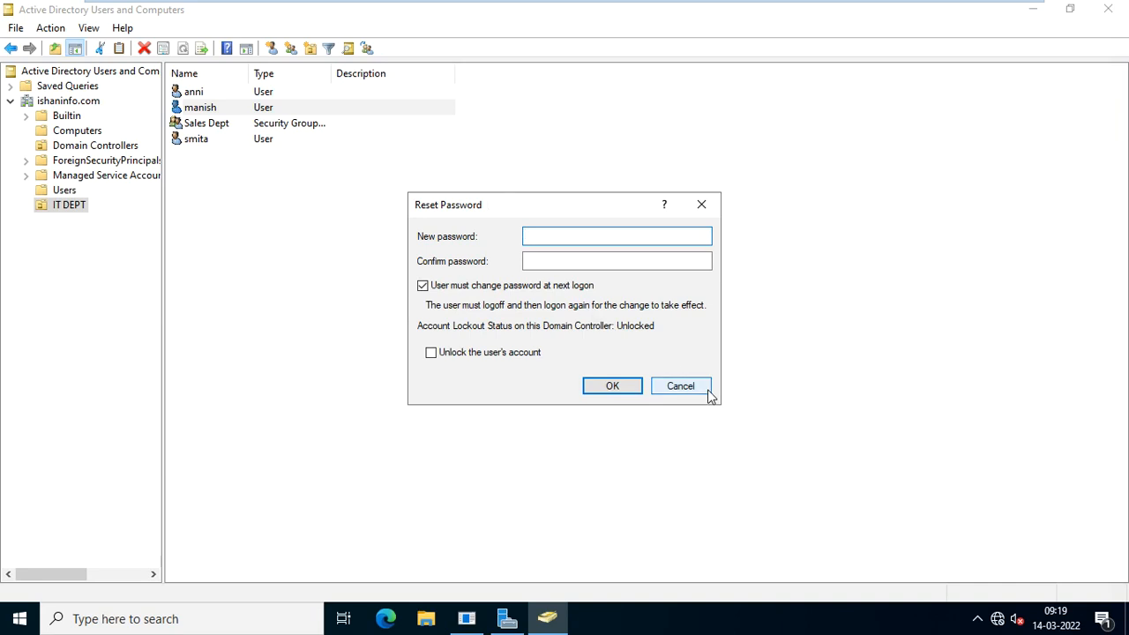
{"action": "left_click", "coordinate": [680, 386]}
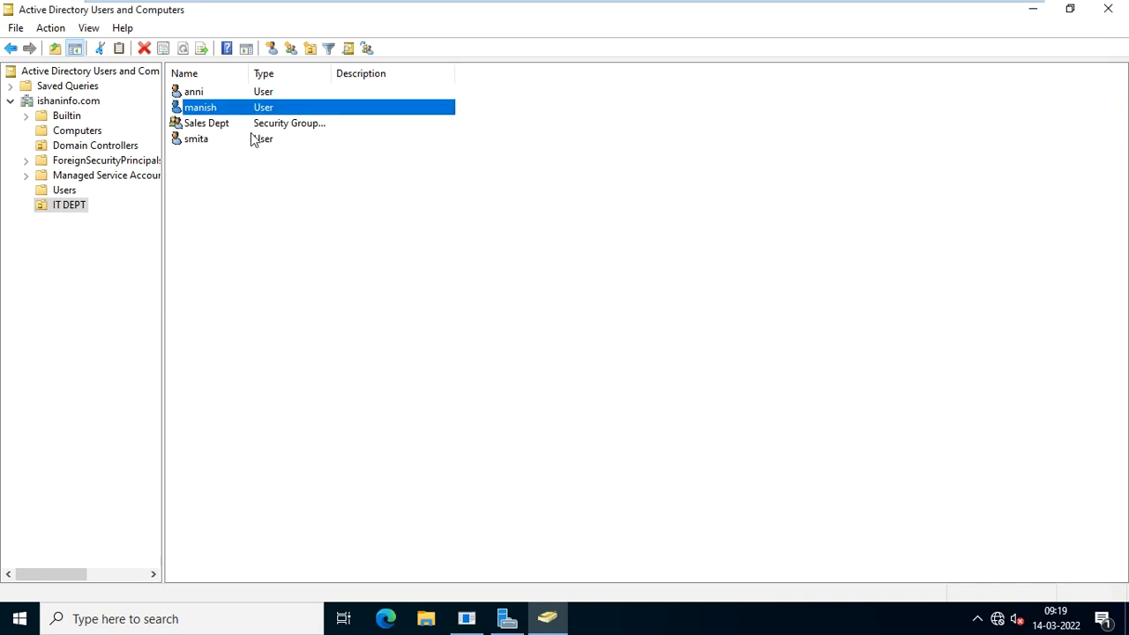
{"action": "right_click", "coordinate": [213, 103]}
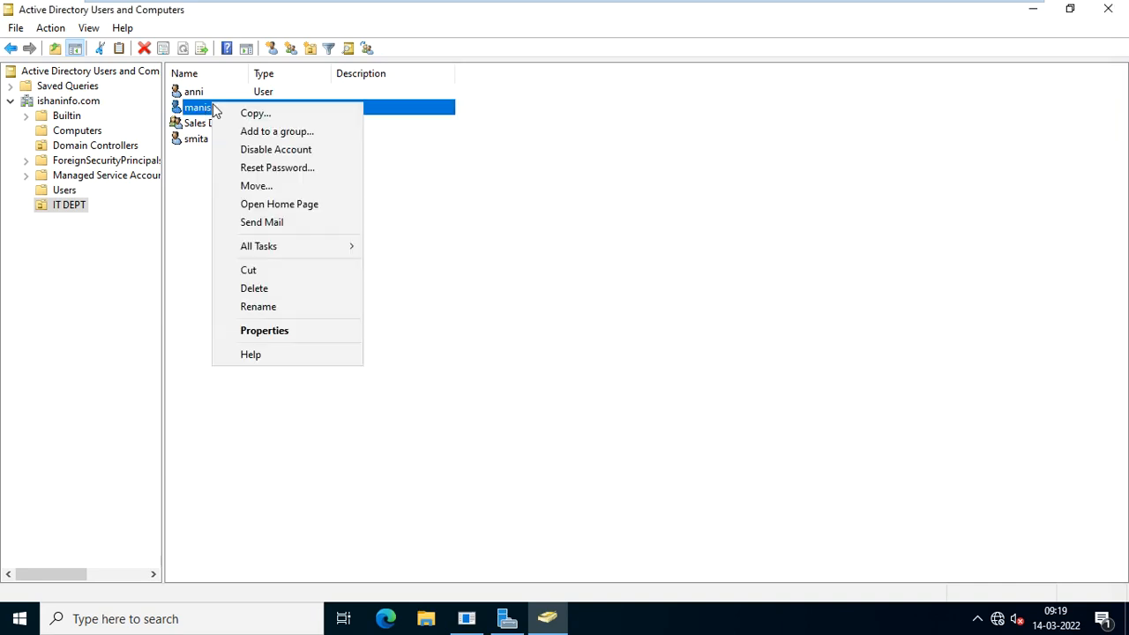
{"action": "left_click", "coordinate": [287, 173]}
{"action": "left_click", "coordinate": [713, 201]}
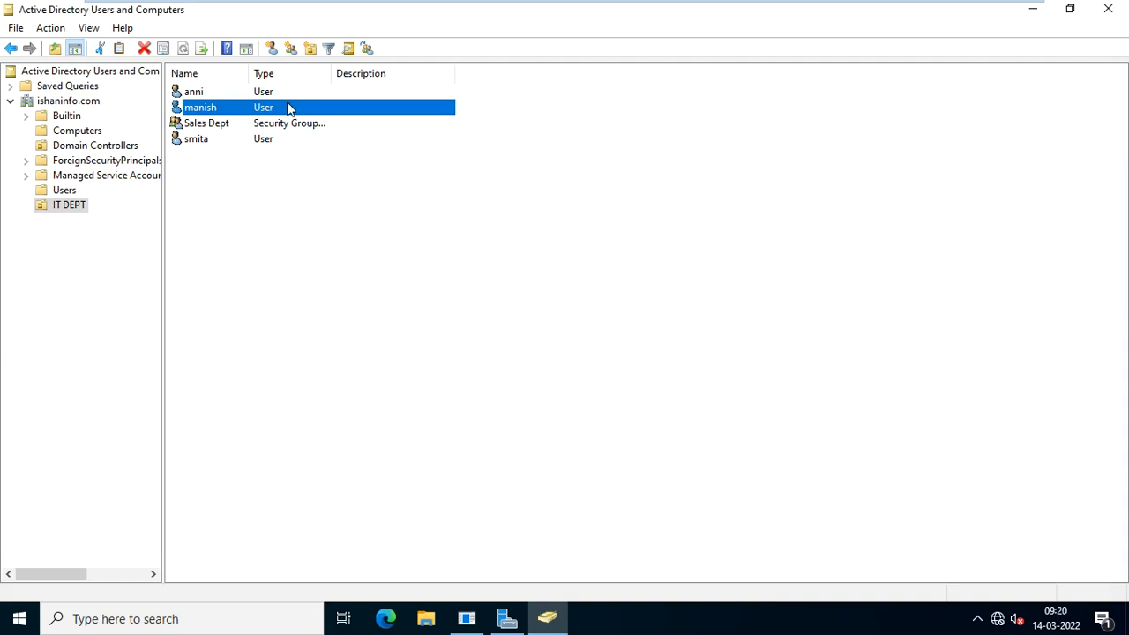
Delete the manish user account from IT DEPT, confirming the prompt.
{"action": "right_click", "coordinate": [210, 113]}
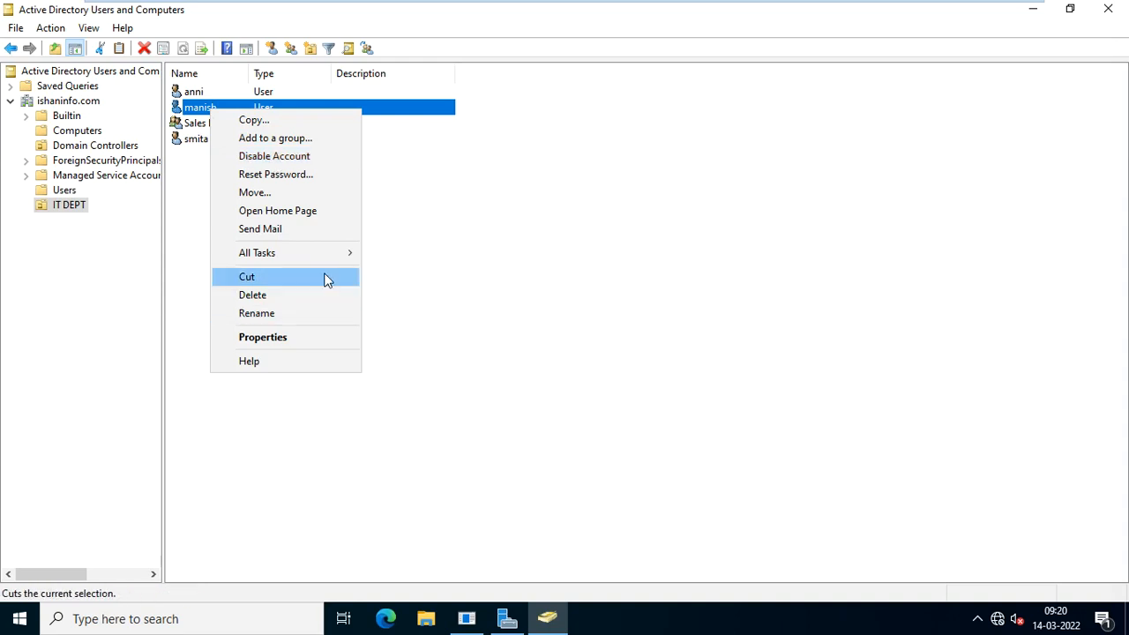
{"action": "left_click", "coordinate": [459, 291]}
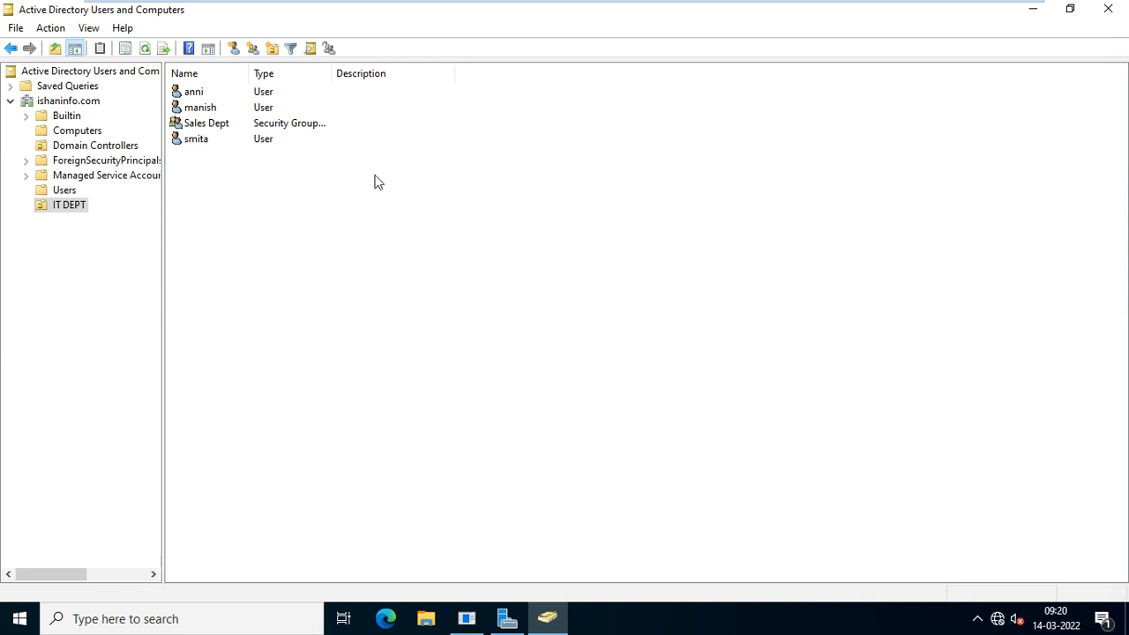
{"action": "left_click", "coordinate": [209, 110]}
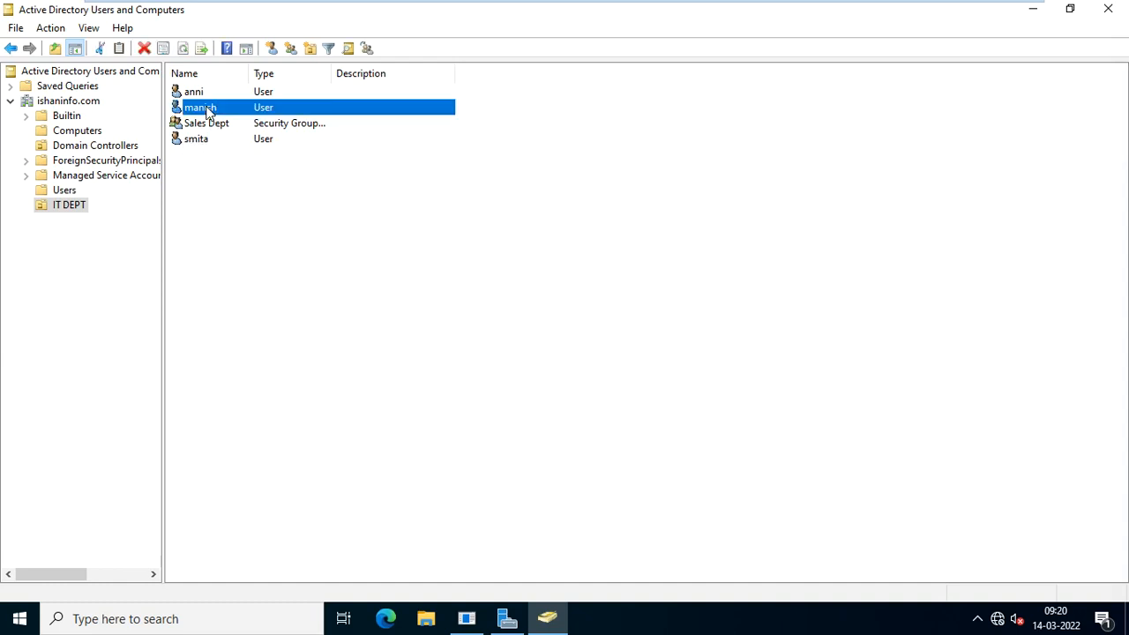
{"action": "right_click", "coordinate": [209, 111]}
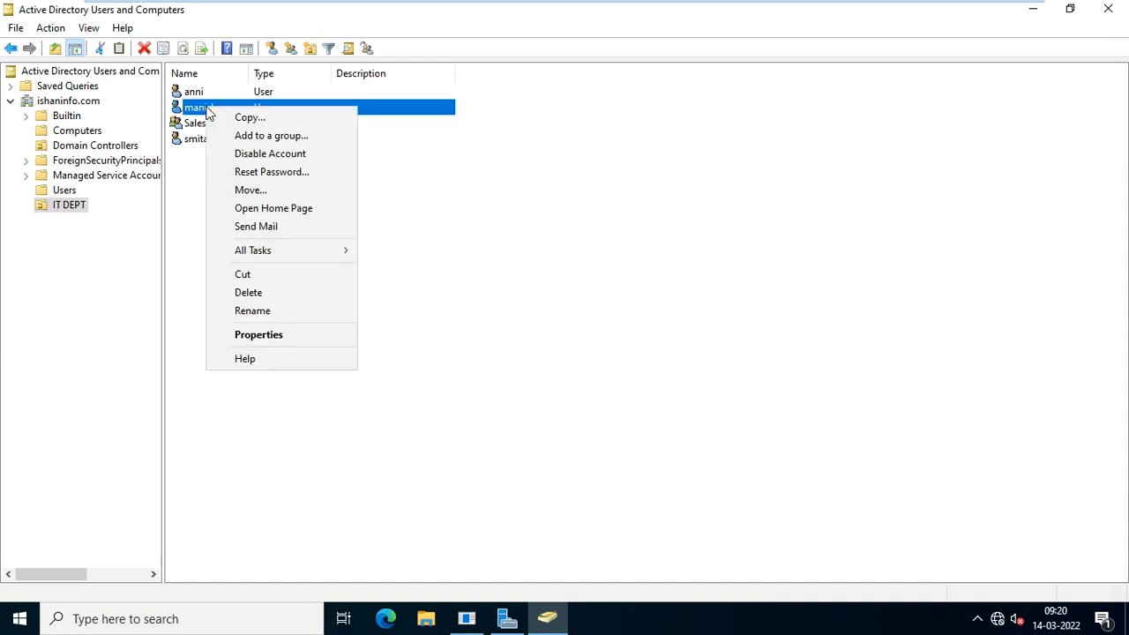
{"action": "left_click", "coordinate": [290, 292]}
{"action": "left_click", "coordinate": [620, 368]}
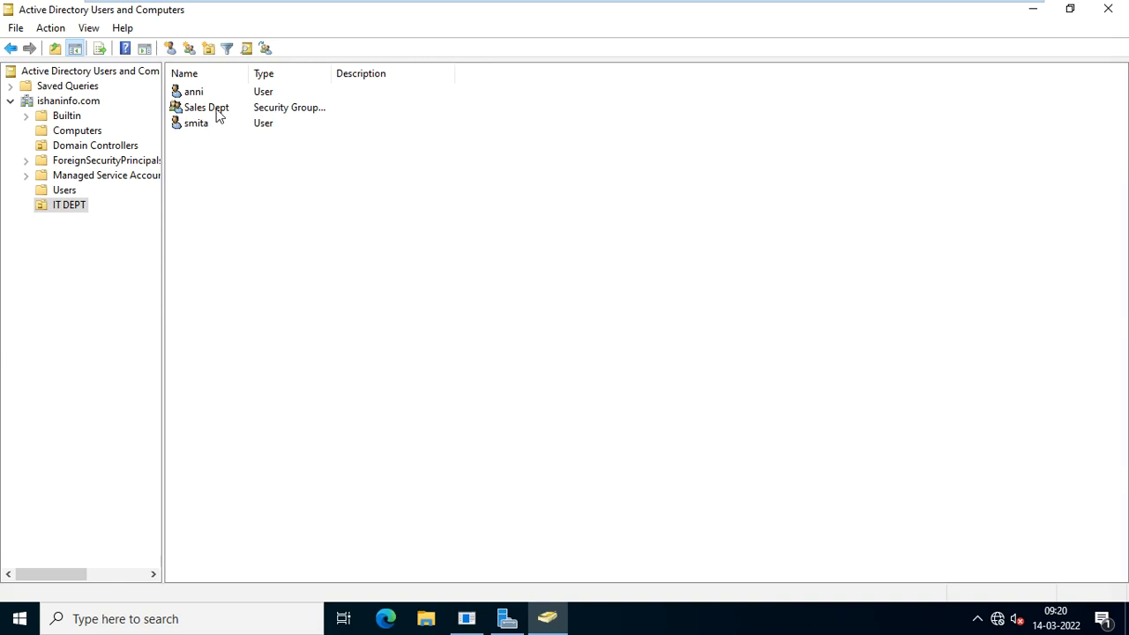
Delete the IT DEPT unit, confirming both the delete and subtree-deletion prompts.
{"action": "right_click", "coordinate": [76, 213]}
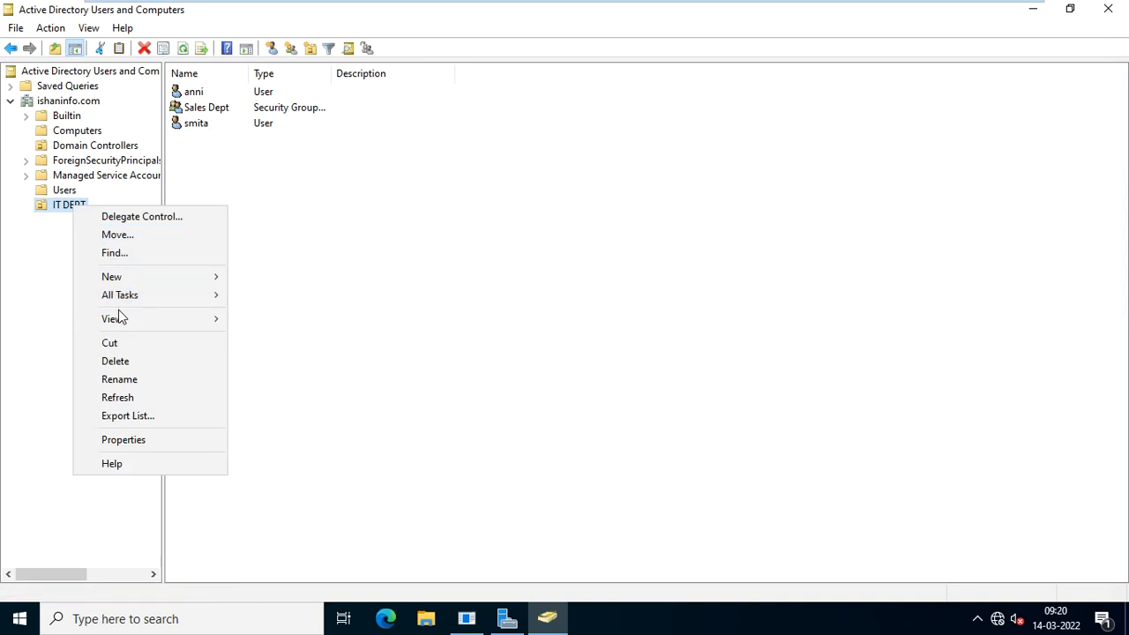
{"action": "left_click", "coordinate": [136, 364]}
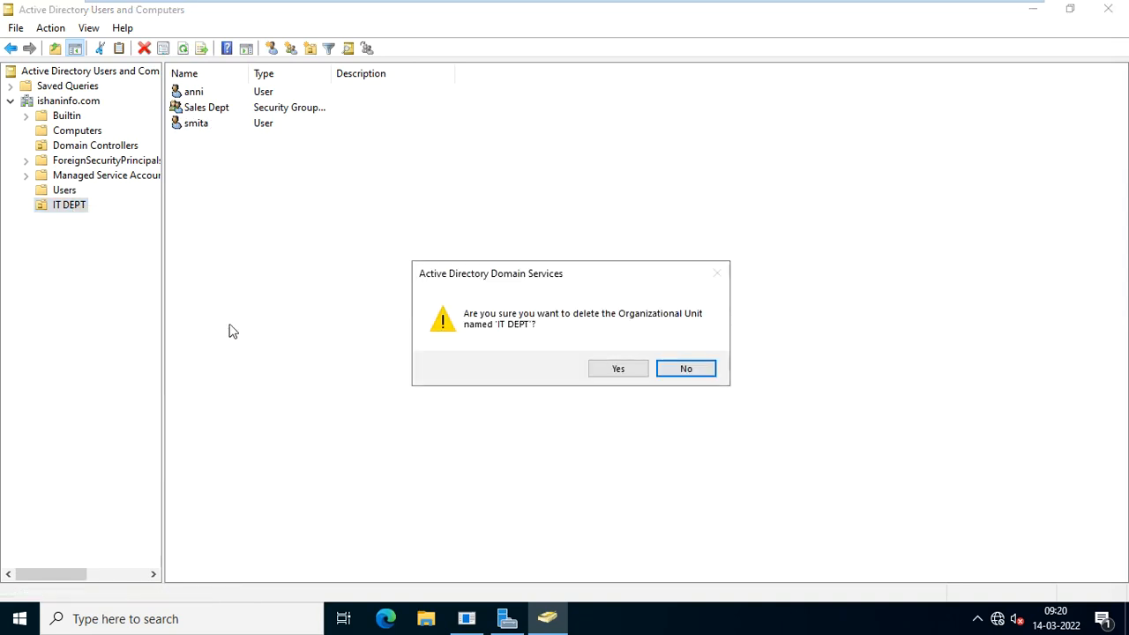
{"action": "left_click", "coordinate": [621, 372]}
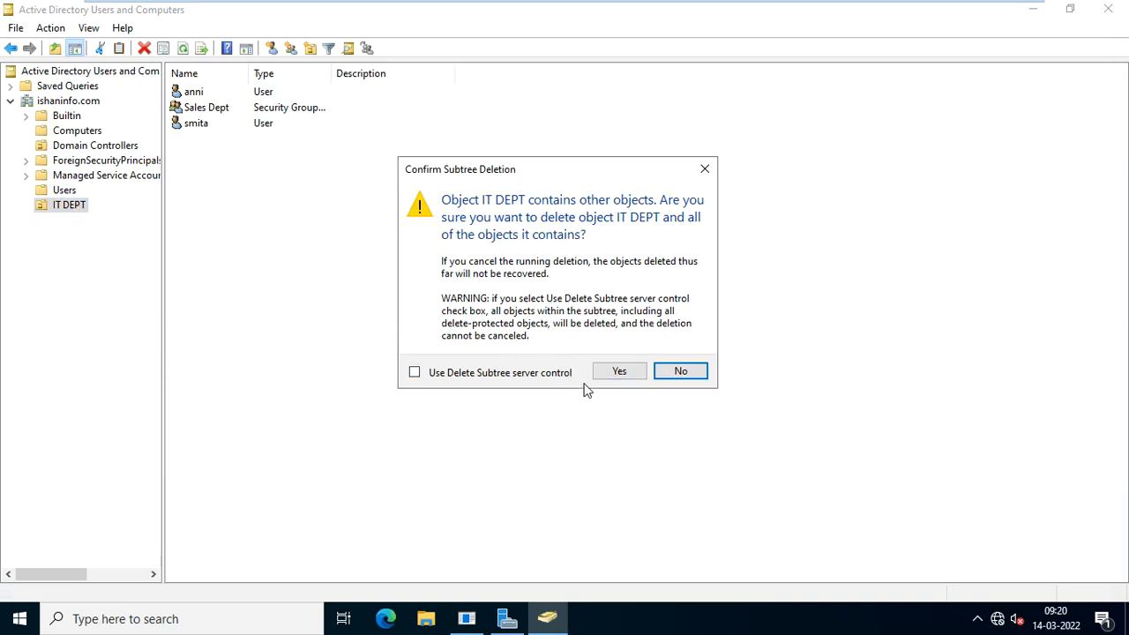
{"action": "left_click", "coordinate": [618, 370]}
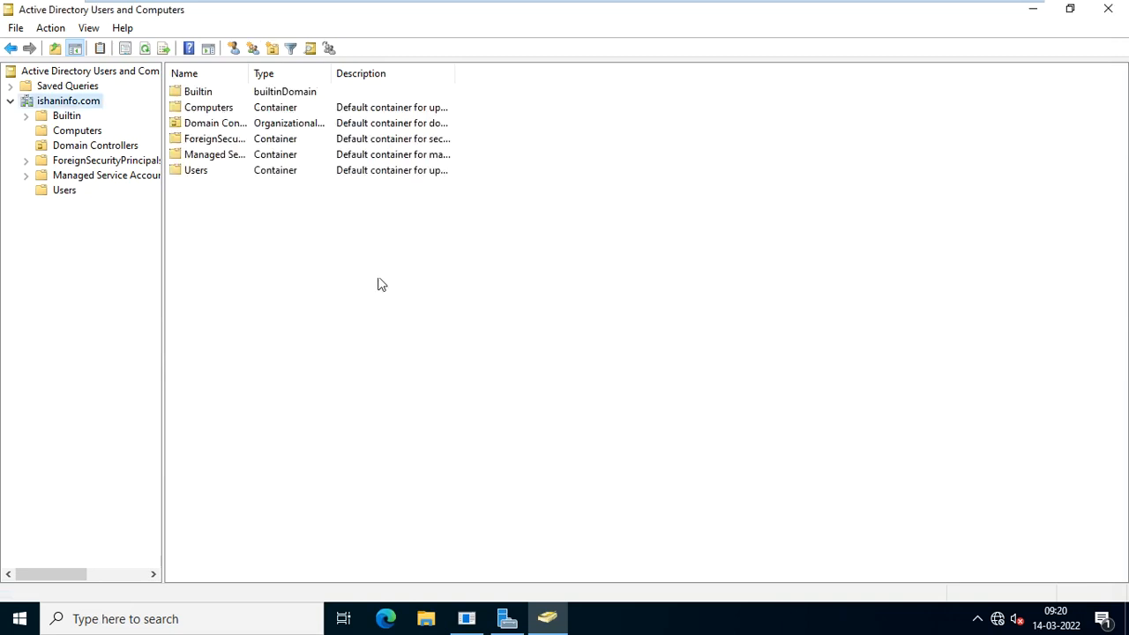
Review the Users container, then close Active Directory Users and Computers.
{"action": "left_click", "coordinate": [64, 192]}
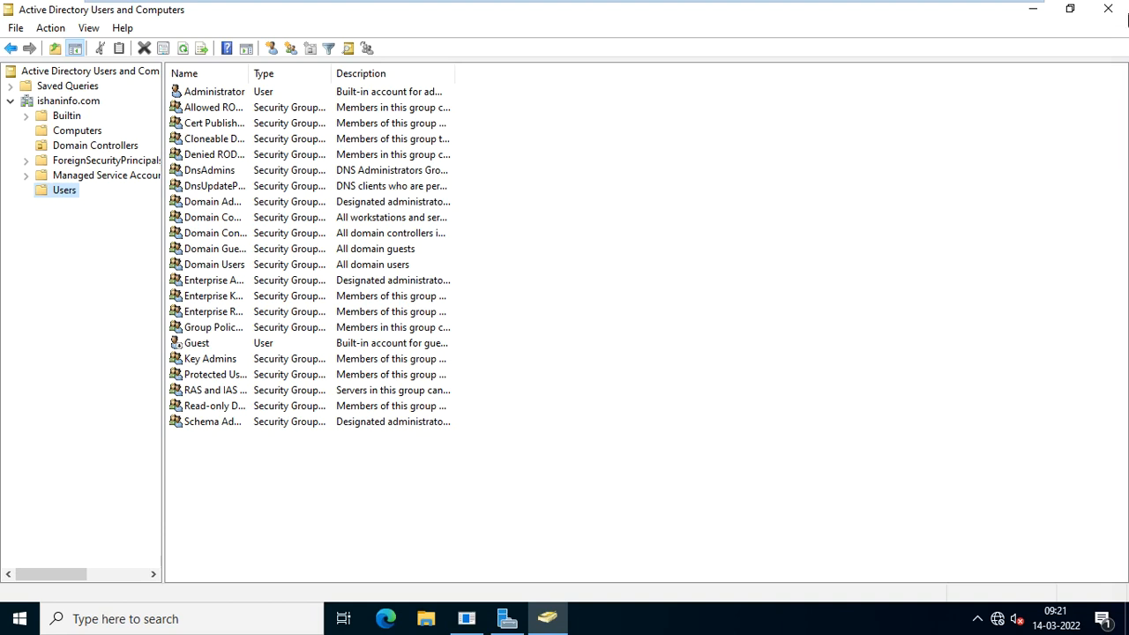
{"action": "left_click", "coordinate": [1109, 8]}
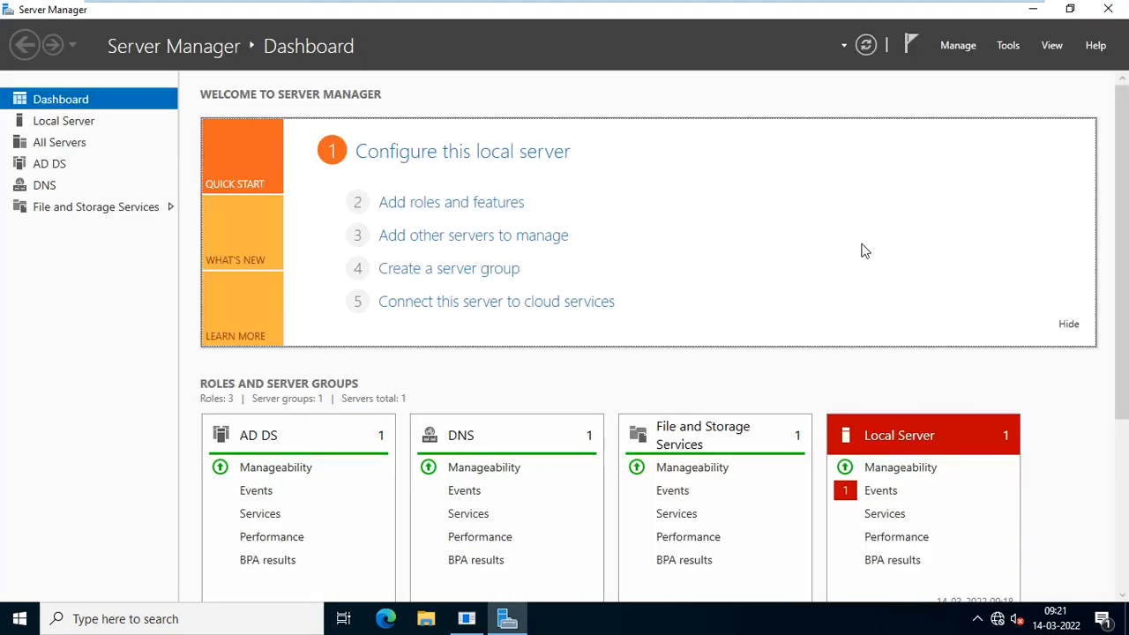
Minimize Server Manager, then minimize the server1 virtual machine from the VMware full-screen toolbar.
{"action": "left_click", "coordinate": [1033, 8]}
{"action": "left_click", "coordinate": [1117, 540]}
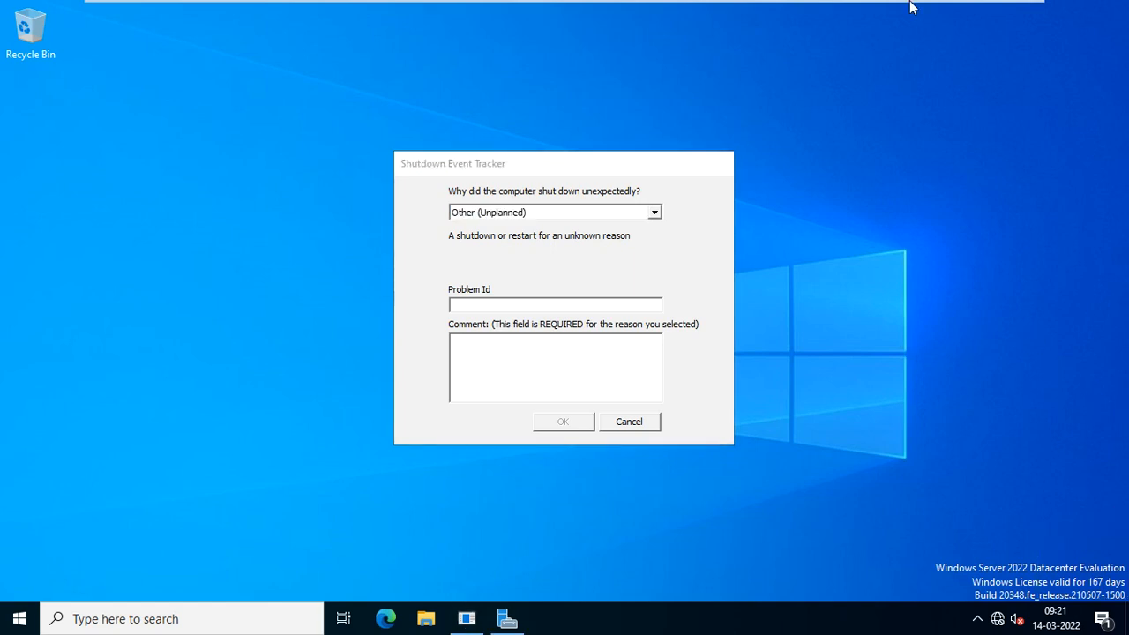
{"action": "mouse_move", "coordinate": [875, 4]}
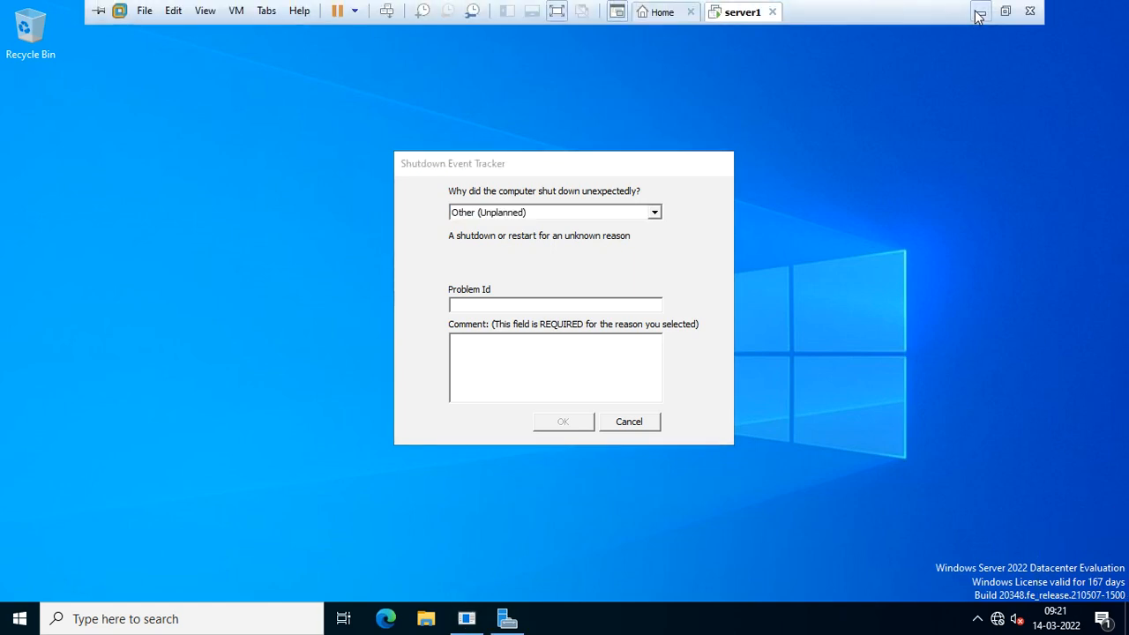
{"action": "left_click", "coordinate": [979, 13]}
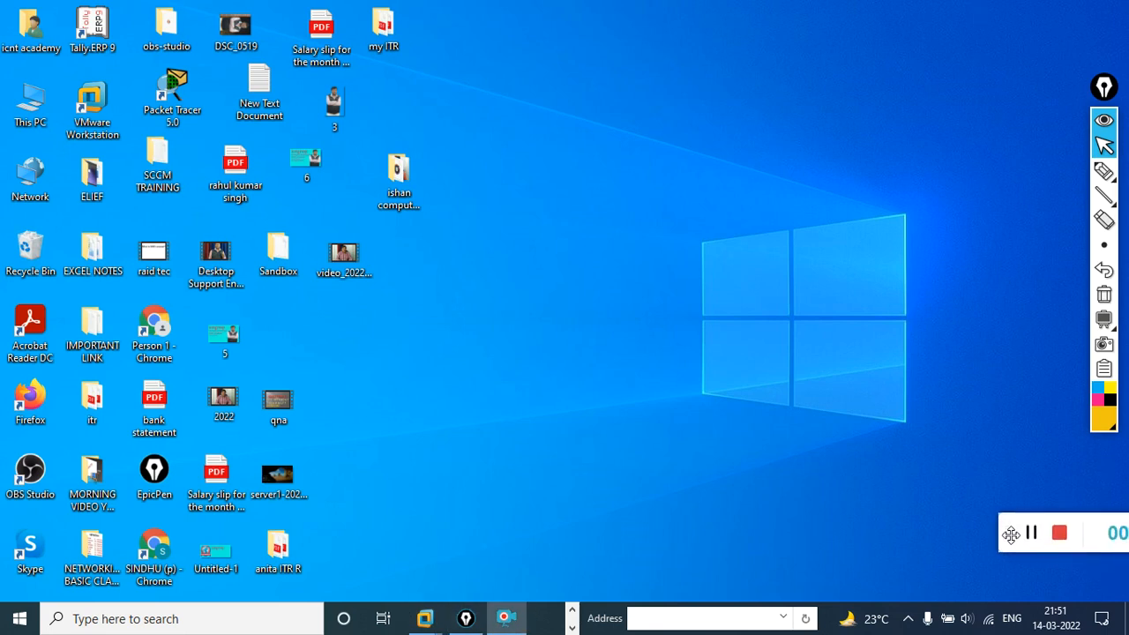